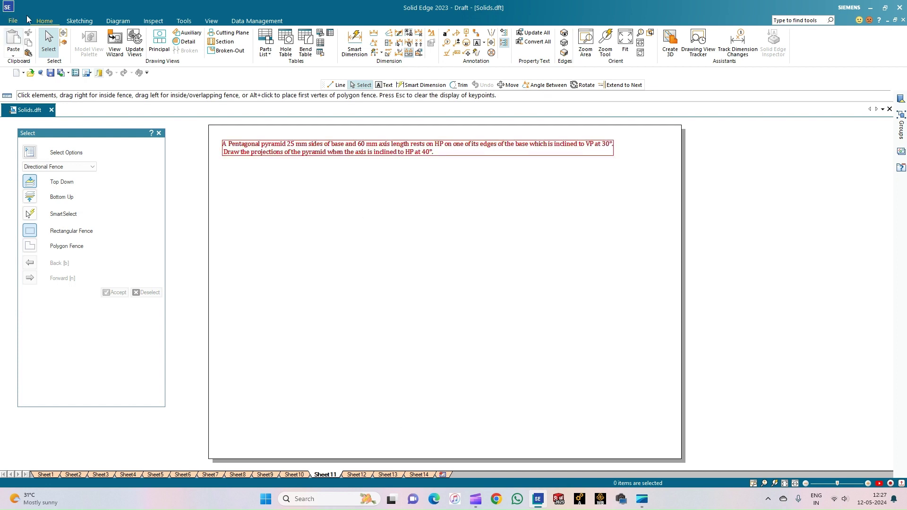
- Draw a horizontal reference line across the sheet, a little below mid-height, with a 0.18 mm line width
{"action": "left_click", "coordinate": [87, 22]}
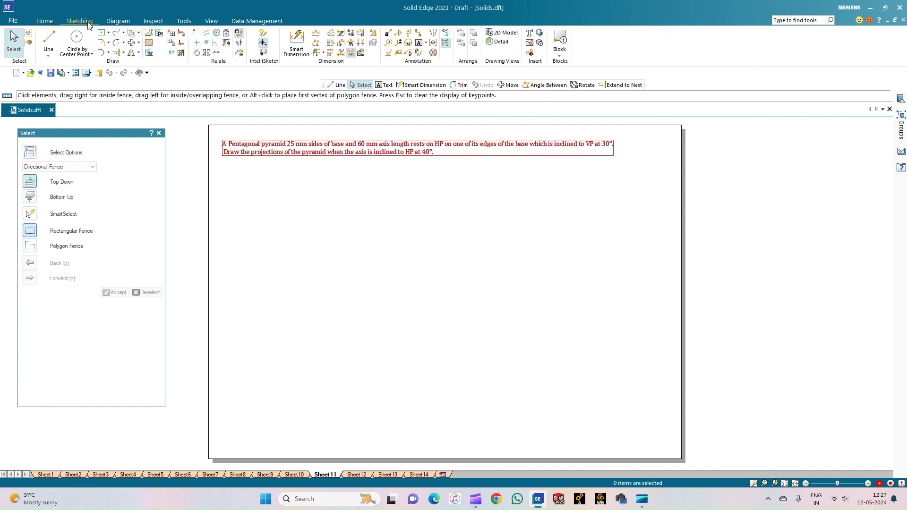
{"action": "left_click", "coordinate": [50, 38]}
{"action": "left_click", "coordinate": [106, 307]}
{"action": "left_click", "coordinate": [104, 317]}
{"action": "left_click", "coordinate": [112, 294]}
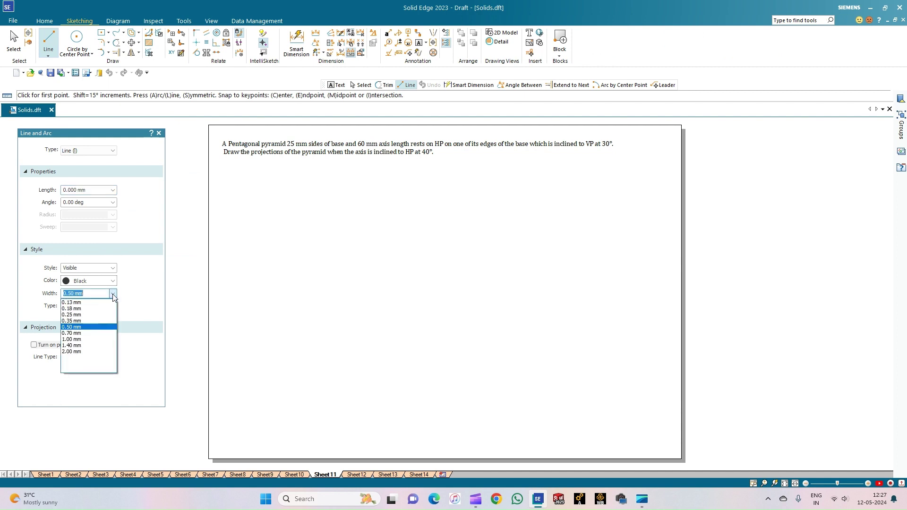
{"action": "left_click", "coordinate": [85, 310]}
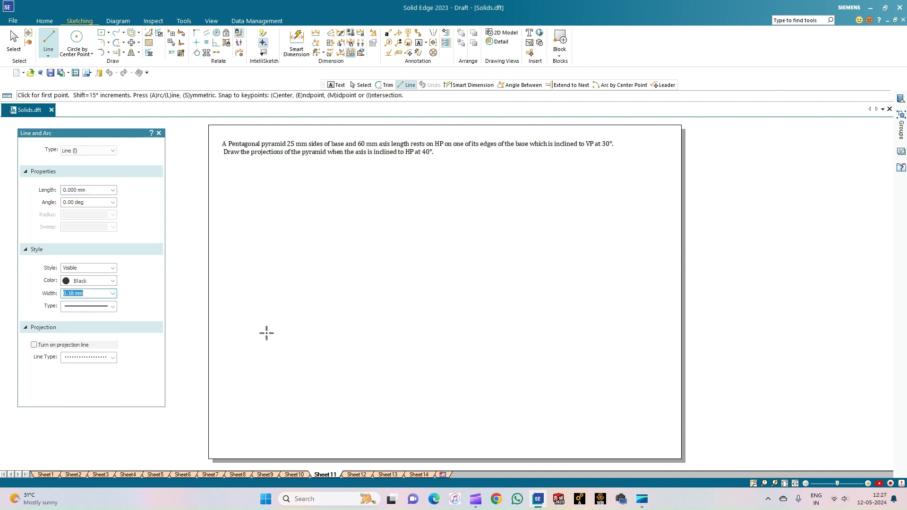
{"action": "left_click", "coordinate": [228, 327]}
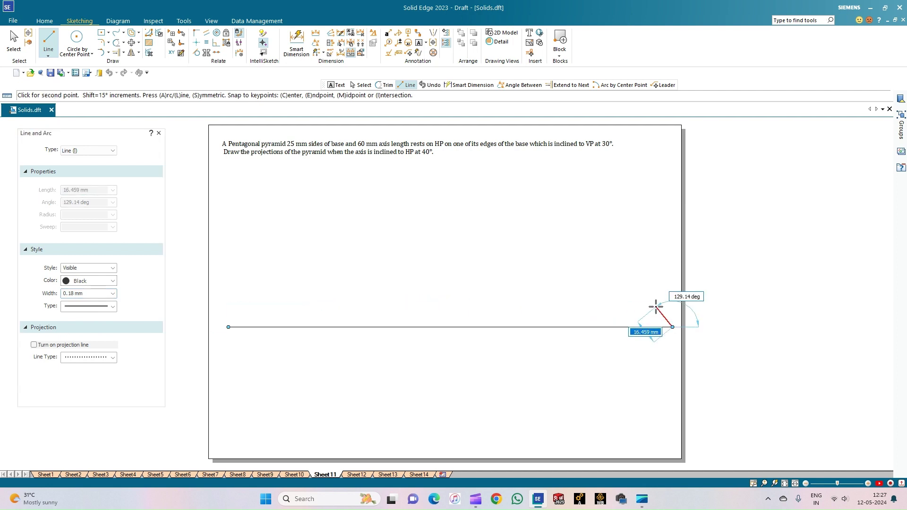
{"action": "left_click", "coordinate": [673, 327]}
- Add the text labels X at the reference line's left end and Y at its right end
{"action": "left_click", "coordinate": [420, 45]}
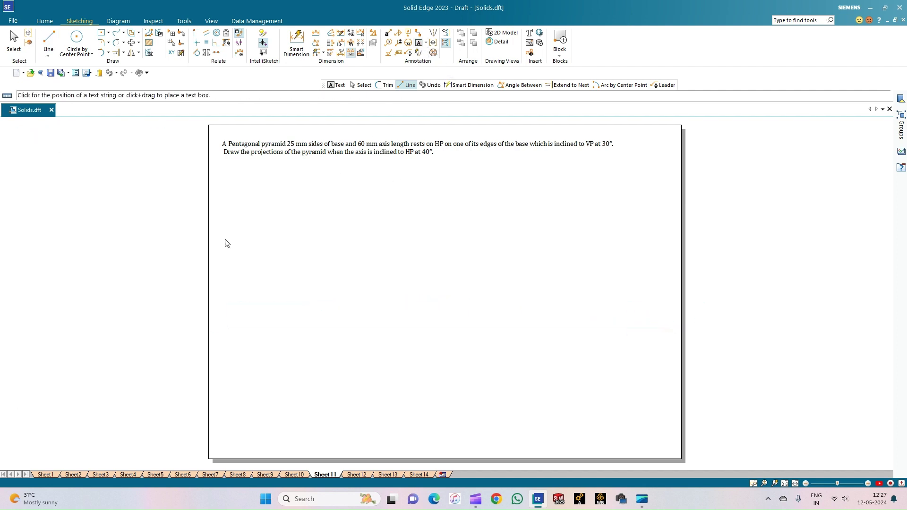
{"action": "left_click", "coordinate": [220, 324]}
{"action": "type", "text": "X"}
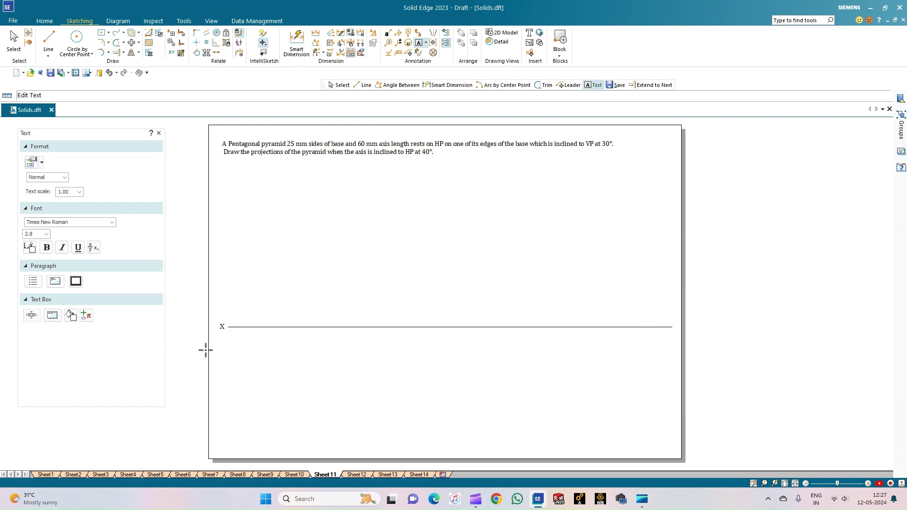
{"action": "left_click", "coordinate": [676, 327]}
{"action": "type", "text": "Y"}
- Add the text VP just above and HP just below the reference line near the Y end
{"action": "left_click", "coordinate": [650, 311]}
{"action": "type", "text": "VP"}
{"action": "left_click", "coordinate": [661, 334]}
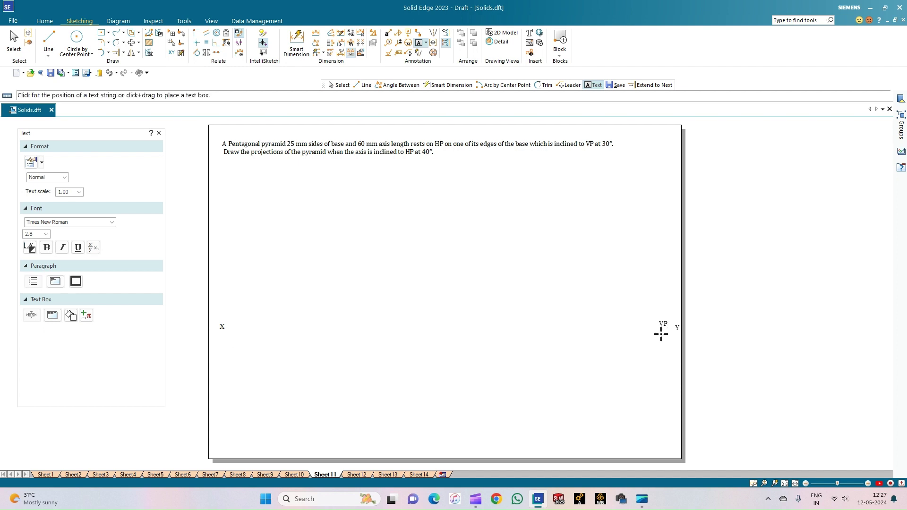
{"action": "type", "text": "HP"}
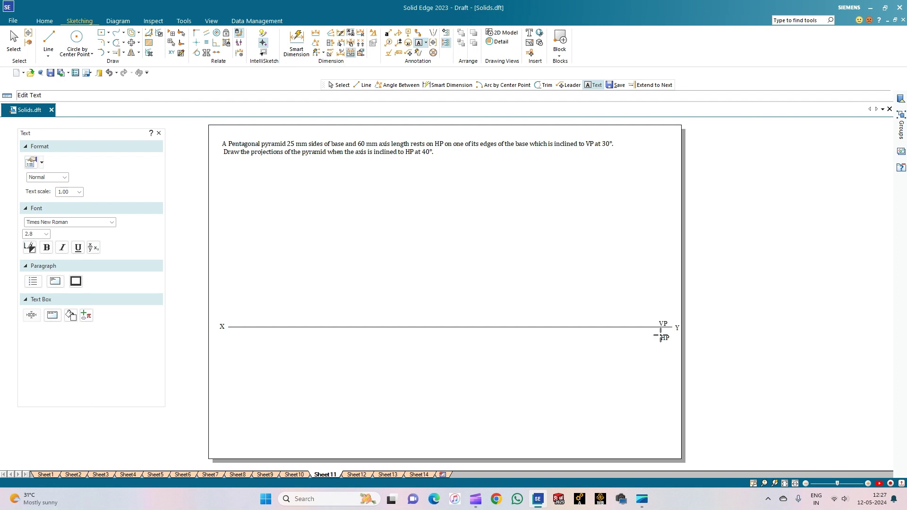
- Draw a horizontal 25 mm base edge below the XY line near the X end, with a 0.50 mm line width
{"action": "type", "text": "l"}
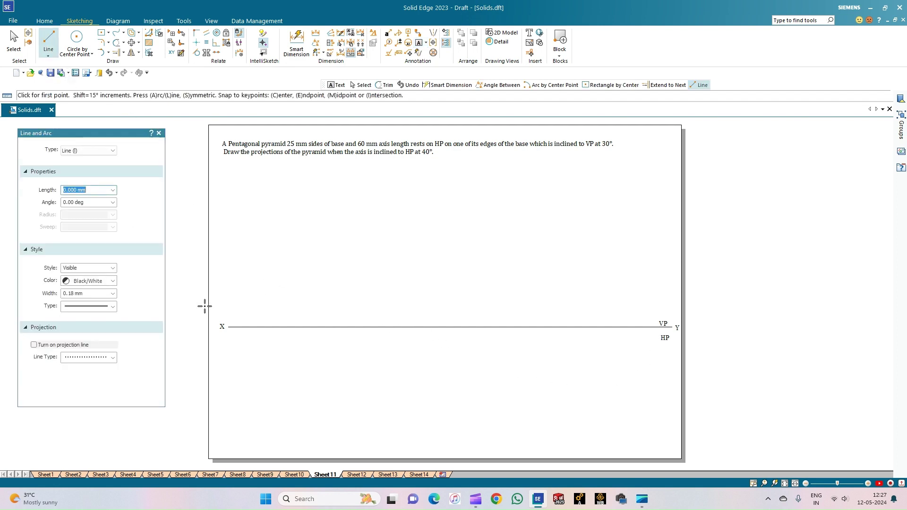
{"action": "left_click", "coordinate": [112, 293]}
{"action": "left_click", "coordinate": [80, 330]}
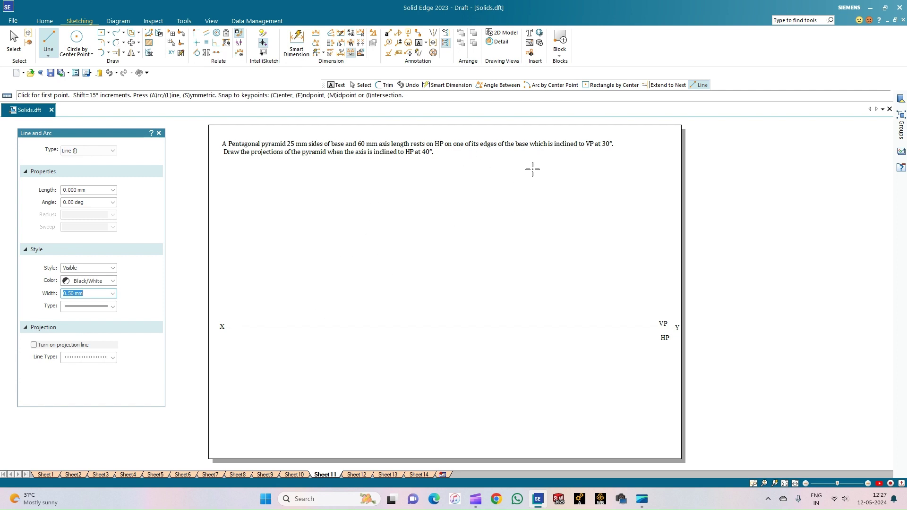
{"action": "left_click", "coordinate": [257, 420]}
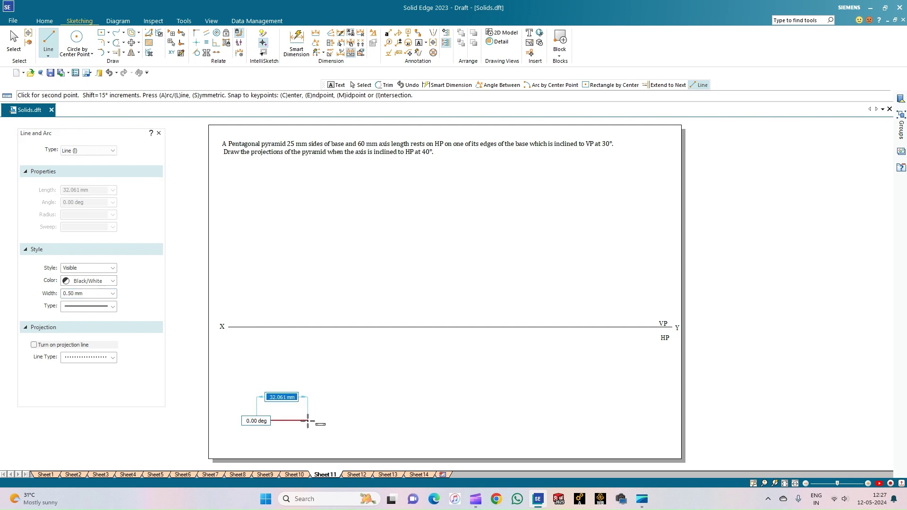
{"action": "type", "text": "25"}
{"action": "key", "text": "Tab"}
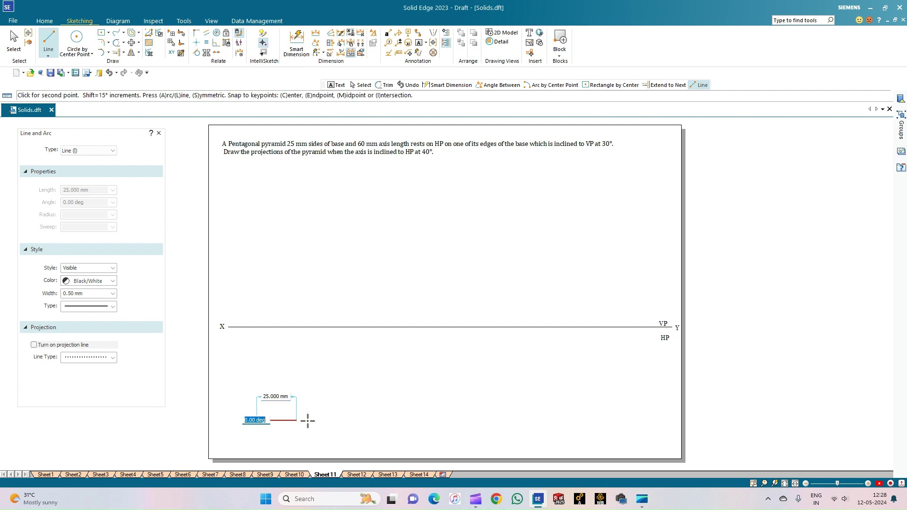
{"action": "key", "text": "Return"}
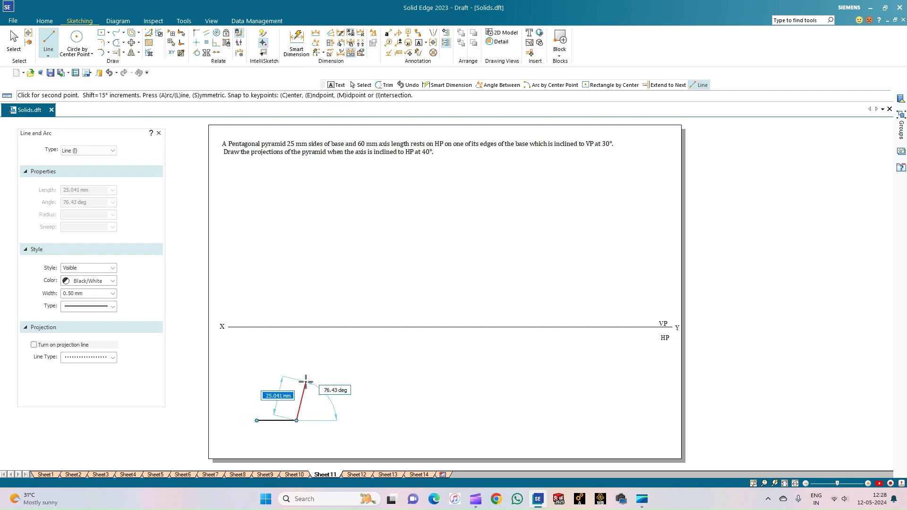
- Draw the pentagon's second and third sides, each 25 mm long and turned a further 72° counter-clockwise
{"action": "type", "text": "25"}
{"action": "key", "text": "Tab"}
{"action": "key", "text": "Return"}
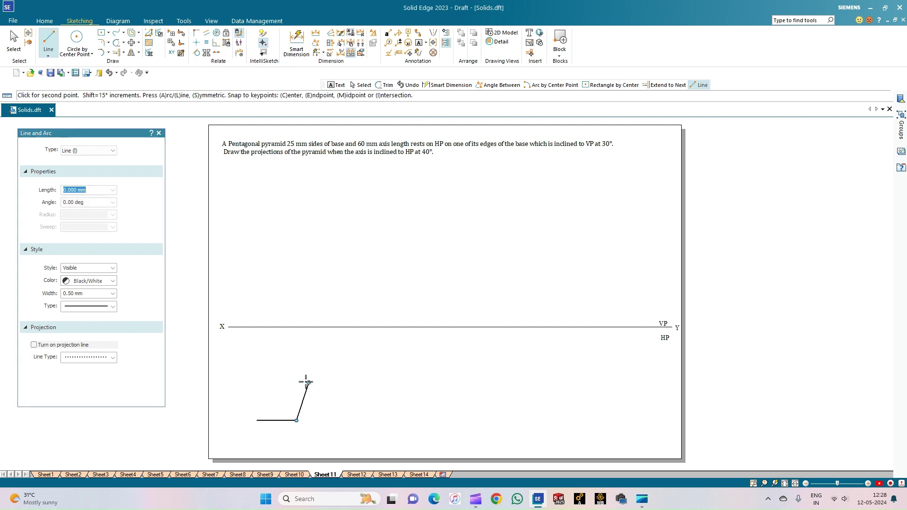
{"action": "type", "text": "25"}
{"action": "key", "text": "Tab"}
{"action": "type", "text": "72"}
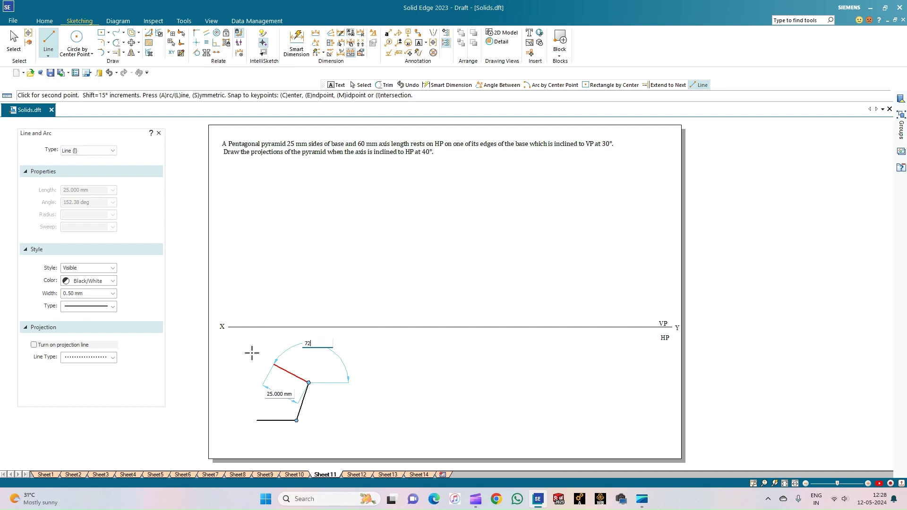
{"action": "key", "text": "Return"}
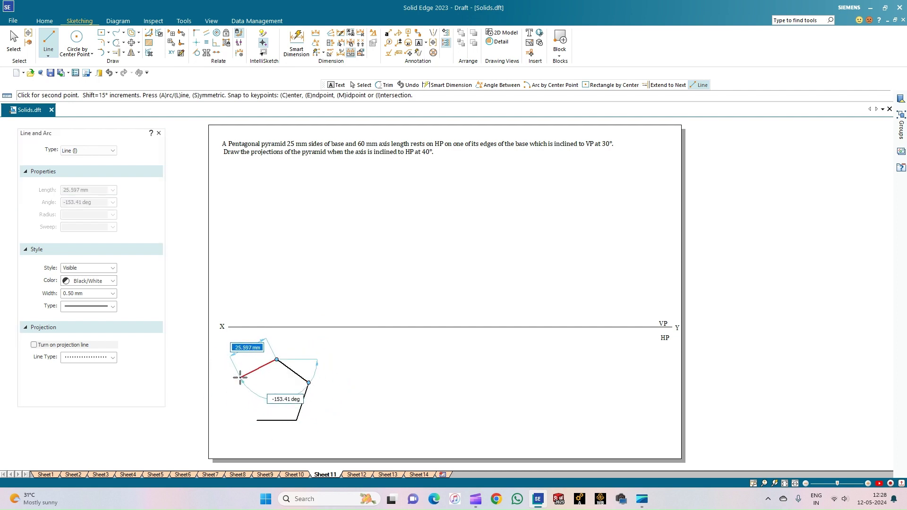
- Close the pentagon with the fourth and fifth 25 mm sides, entering the last side's angle as 72*4
{"action": "type", "text": "25"}
{"action": "key", "text": "Tab"}
{"action": "type", "text": "716"}
{"action": "key", "text": "Return"}
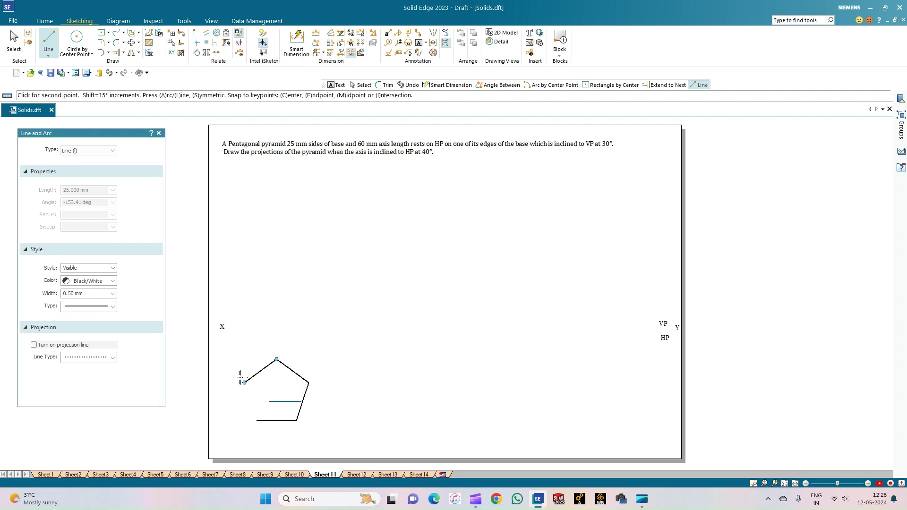
{"action": "key", "text": "Tab"}
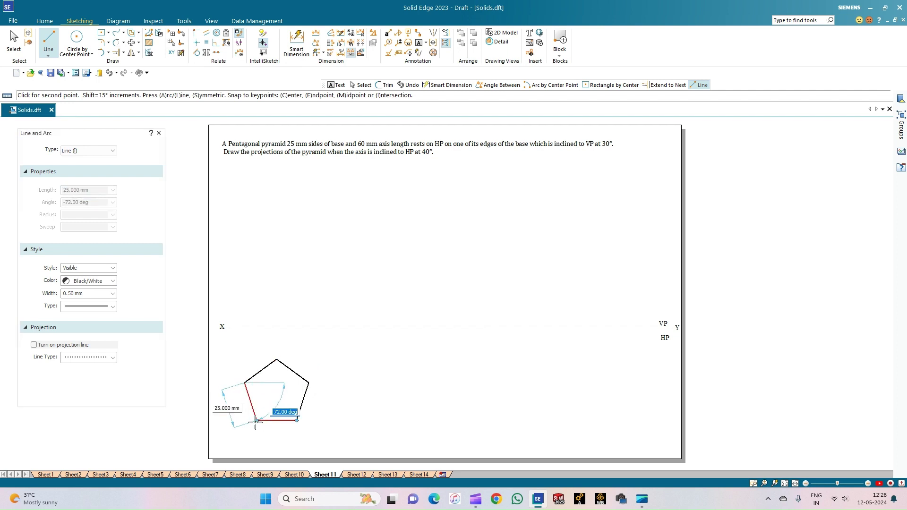
{"action": "type", "text": "72*4"}
{"action": "key", "text": "Return"}
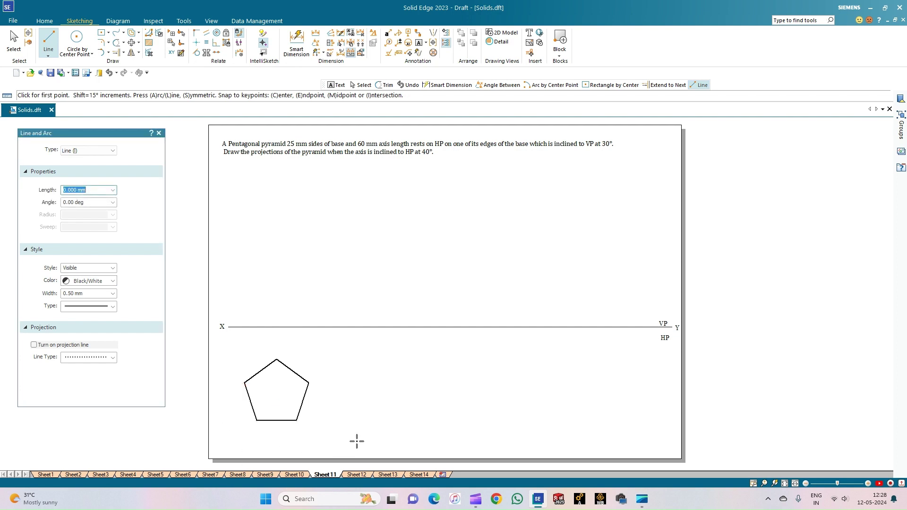
{"action": "key", "text": "Escape"}
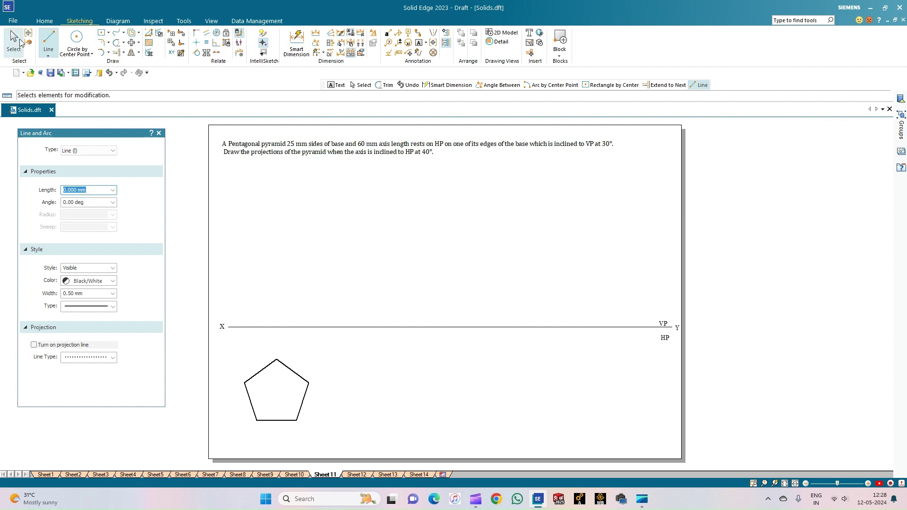
- Select the whole pentagon for rotation and enable the Midpoint relationship in IntelliSketch
{"action": "left_click_drag", "start_coordinate": [237, 347], "coordinate": [317, 443]}
{"action": "left_click", "coordinate": [138, 44]}
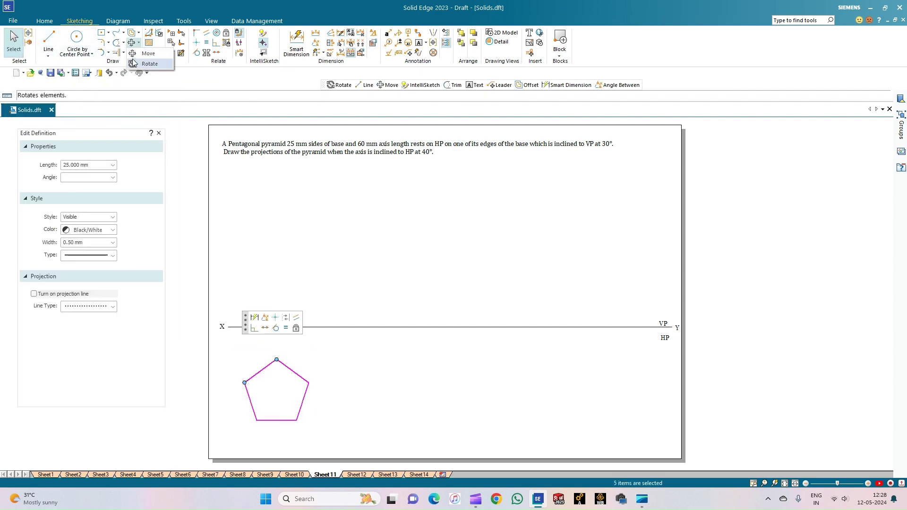
{"action": "left_click", "coordinate": [135, 63]}
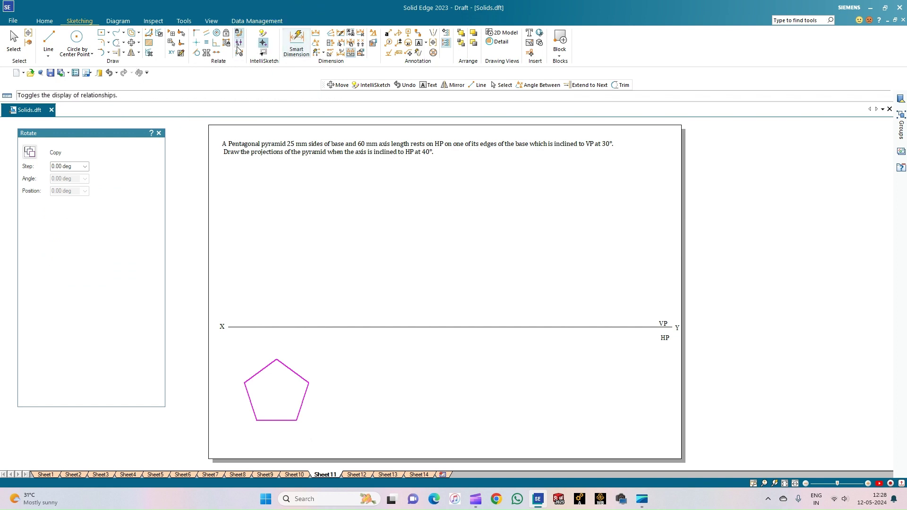
{"action": "left_click", "coordinate": [263, 33]}
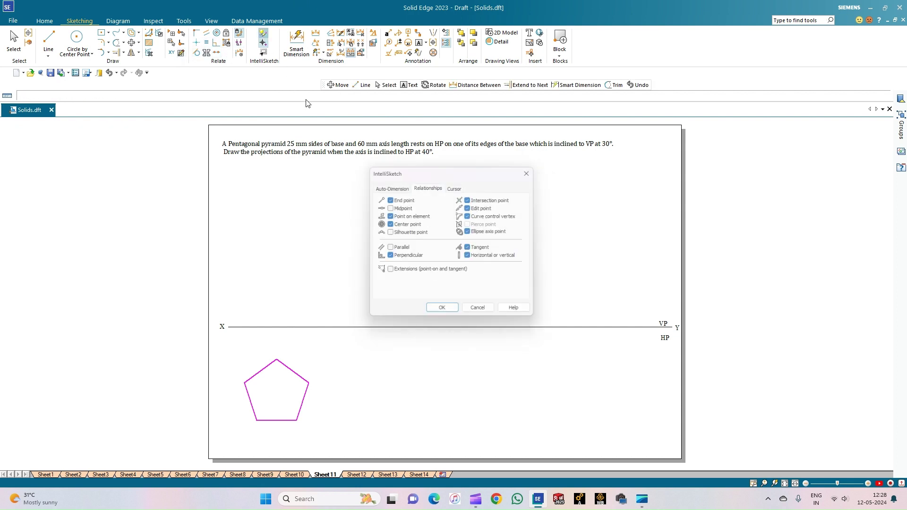
{"action": "left_click", "coordinate": [388, 207]}
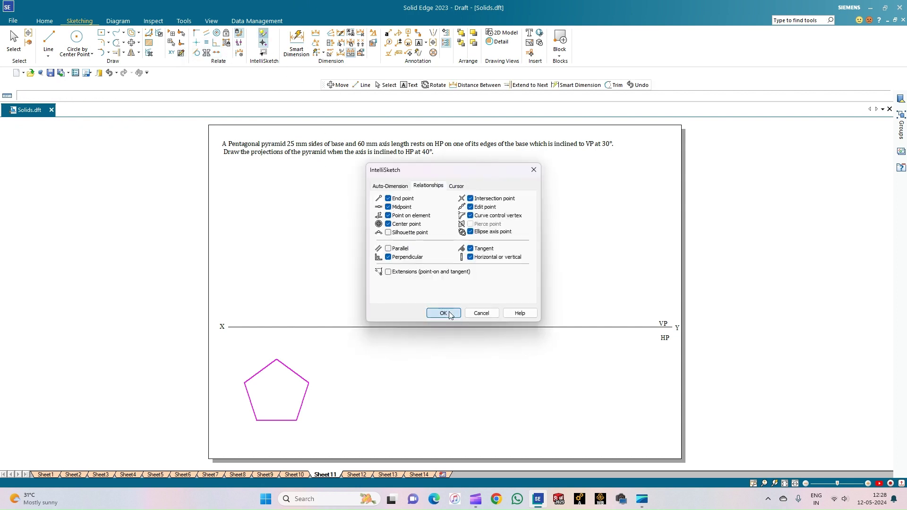
{"action": "left_click", "coordinate": [443, 314]}
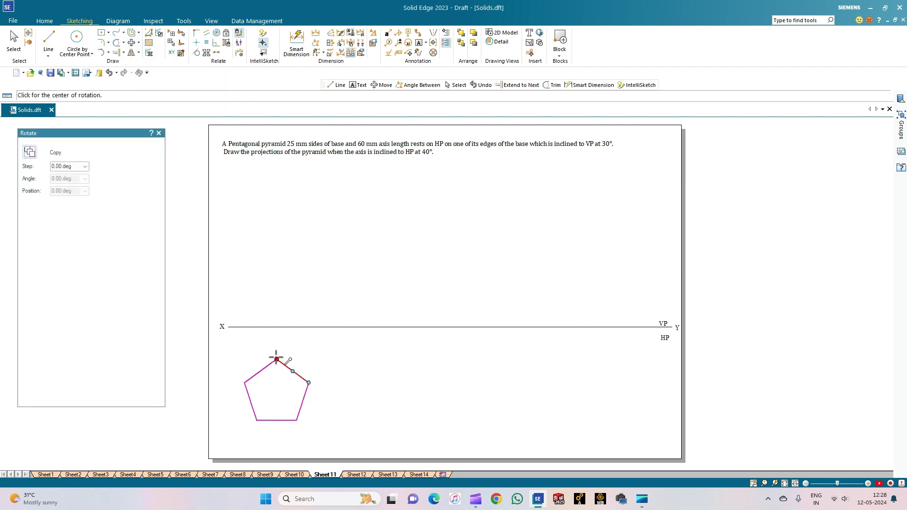
- Rotate the pentagon 90° counter-clockwise about its top vertex, taking the bottom edge's midpoint as the point to rotate from
{"action": "left_click", "coordinate": [277, 359]}
{"action": "left_click", "coordinate": [277, 420]}
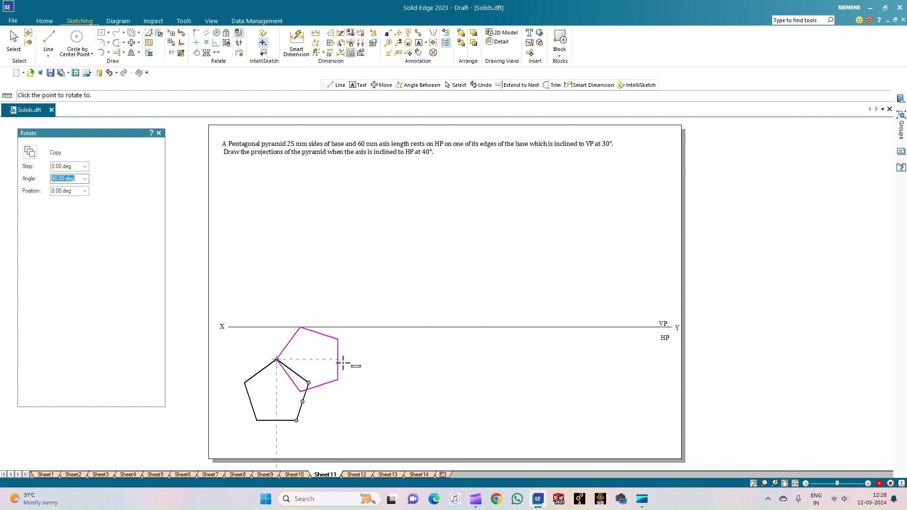
{"action": "left_click", "coordinate": [343, 362]}
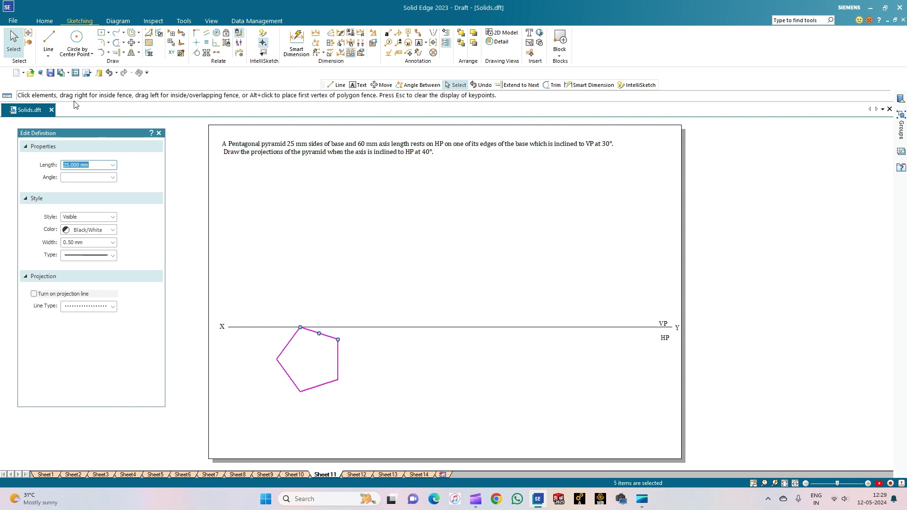
- Move the pentagon by its left vertex down and toward the sheet's left edge, clear of the XY line
{"action": "left_click", "coordinate": [131, 42]}
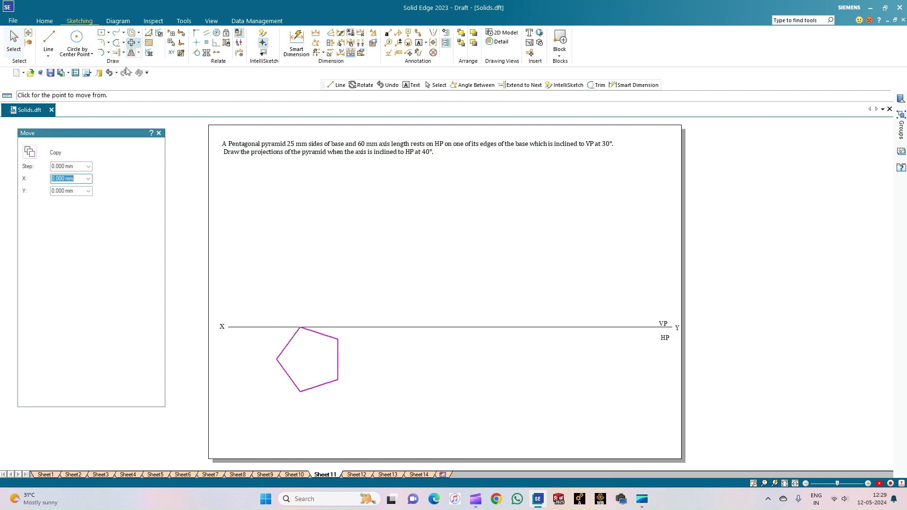
{"action": "left_click", "coordinate": [277, 360]}
{"action": "left_click", "coordinate": [236, 392]}
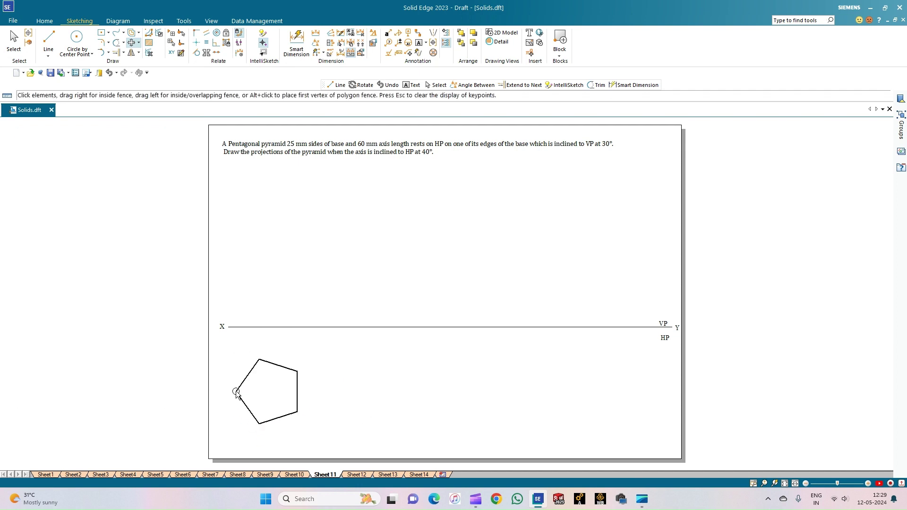
{"action": "key", "text": "Escape"}
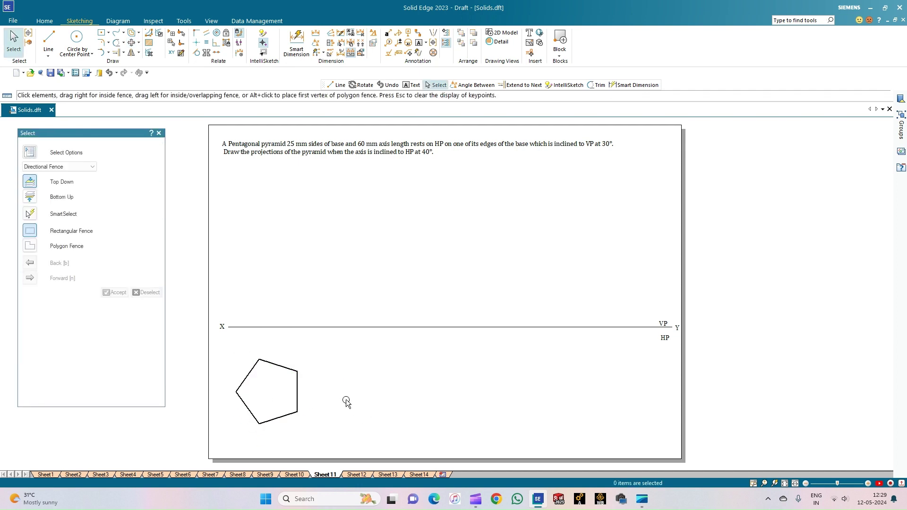
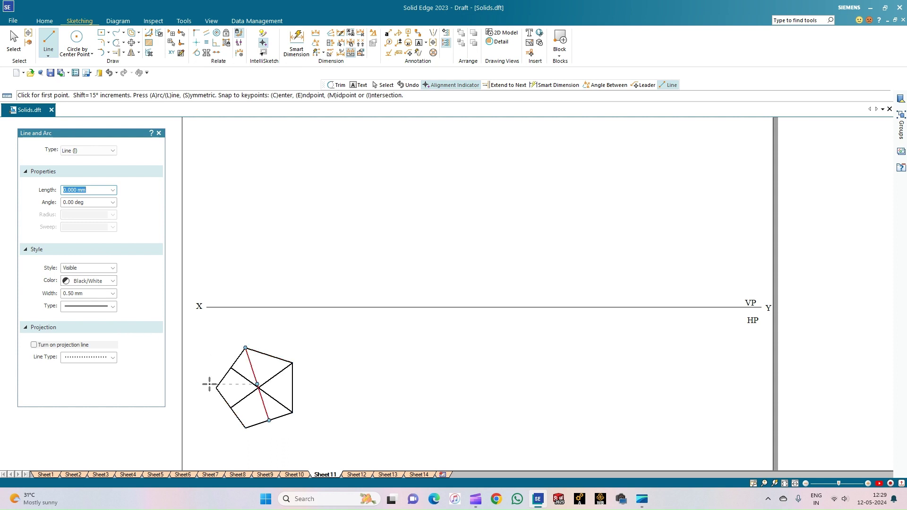
- Draw lines from the pentagon's left vertex to the vertical edge's midpoint and from the bottom vertex to the upper edge's midpoint
{"action": "left_click", "coordinate": [216, 388]}
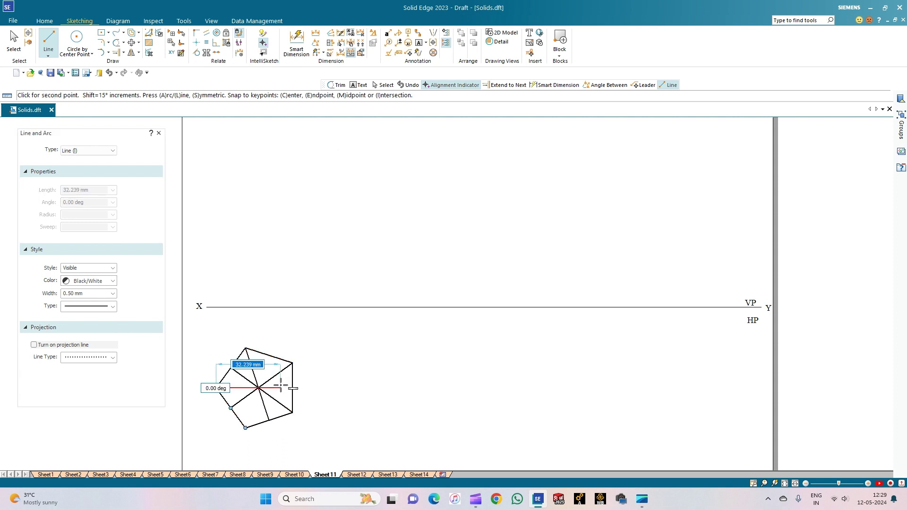
{"action": "left_click", "coordinate": [293, 388]}
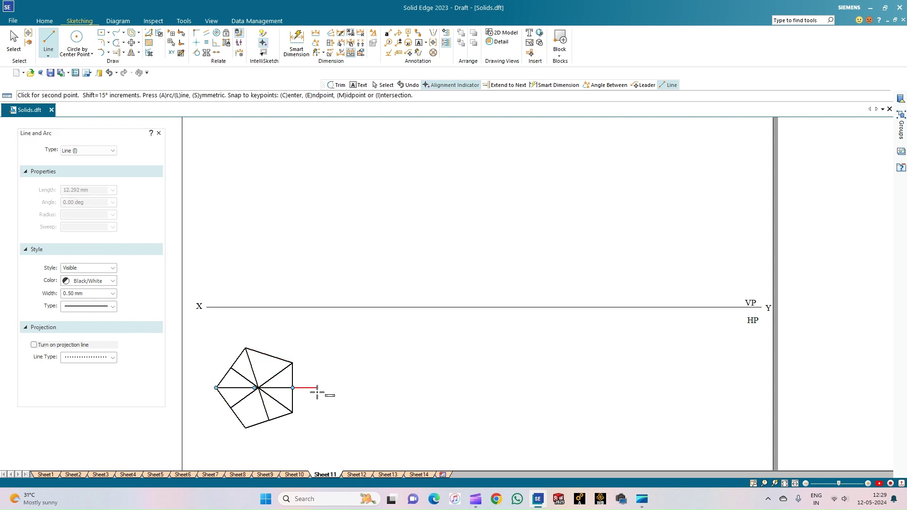
{"action": "right_click", "coordinate": [325, 395]}
{"action": "left_click", "coordinate": [246, 427]}
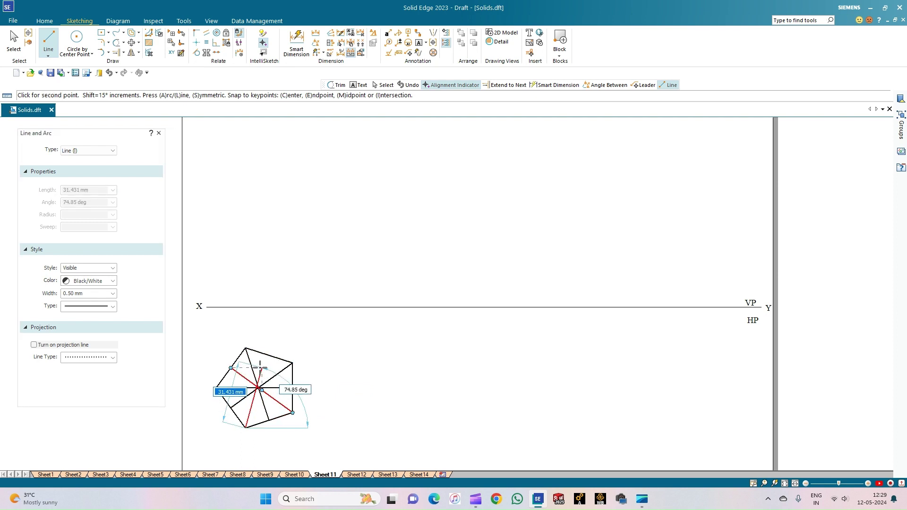
{"action": "left_click", "coordinate": [269, 355]}
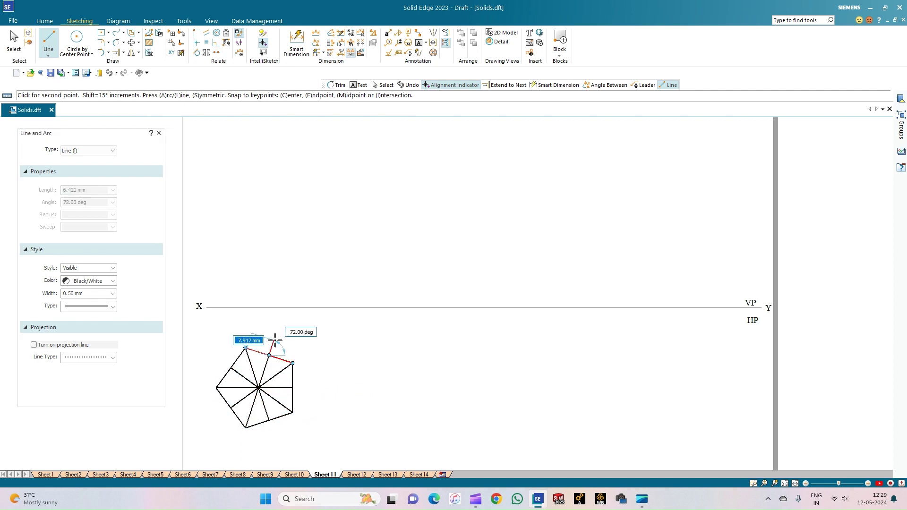
- Trim the construction line segments between the pentagon's centre and its edge midpoints, keeping only the centre-to-corner lines
{"action": "right_click", "coordinate": [274, 341]}
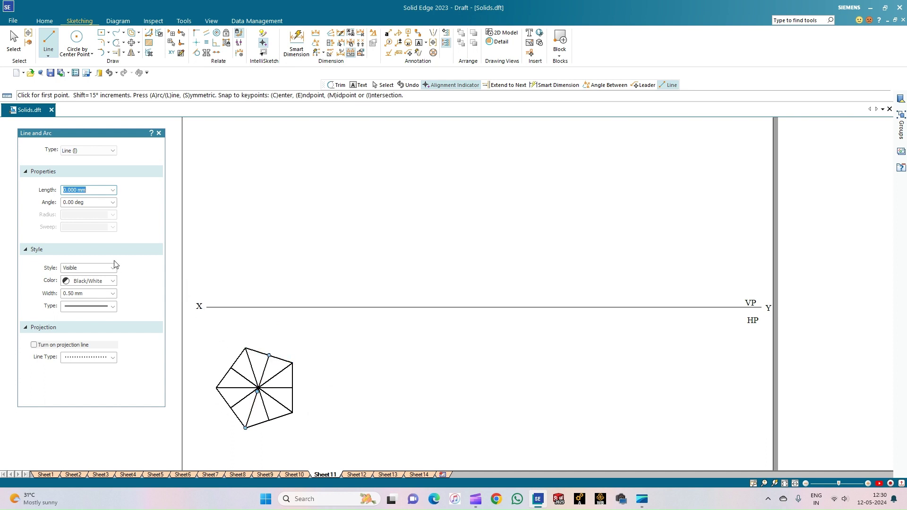
{"action": "left_click", "coordinate": [117, 42]}
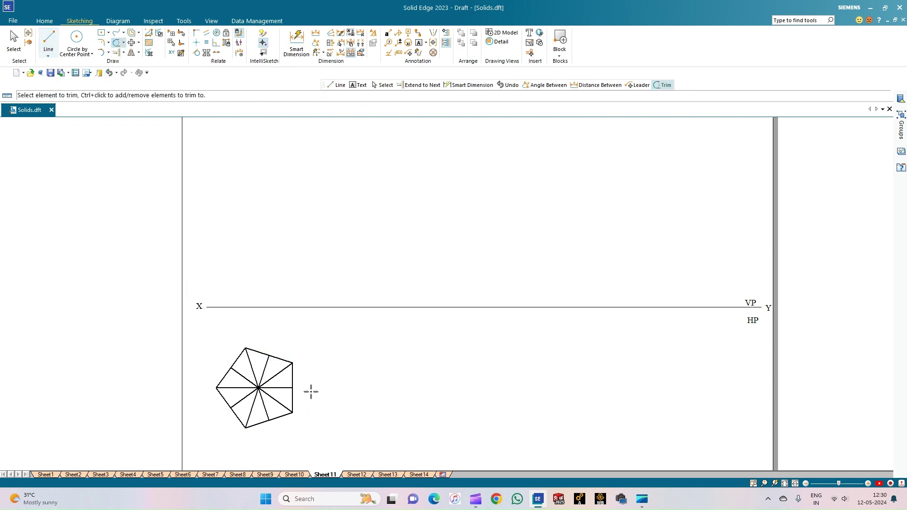
{"action": "left_click", "coordinate": [282, 388]}
{"action": "left_click", "coordinate": [263, 404]}
{"action": "left_click", "coordinate": [244, 402]}
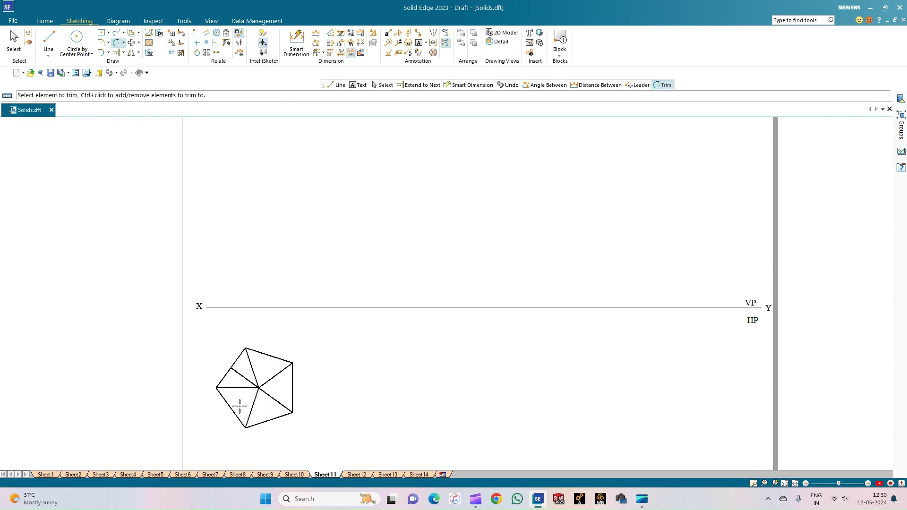
{"action": "left_click", "coordinate": [245, 378]}
- Add text labels a, b, c, d and e at the pentagon's corners and o[01] near its centre
{"action": "left_click", "coordinate": [419, 42]}
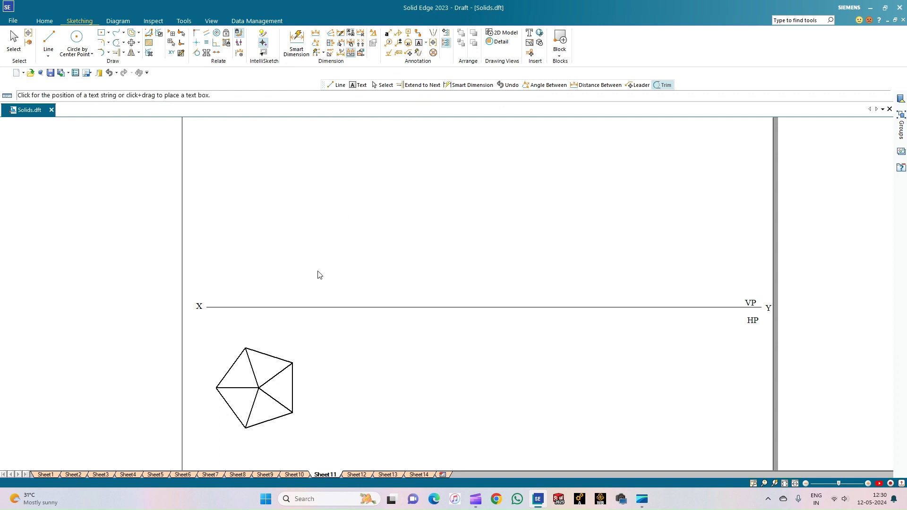
{"action": "left_click", "coordinate": [295, 359]}
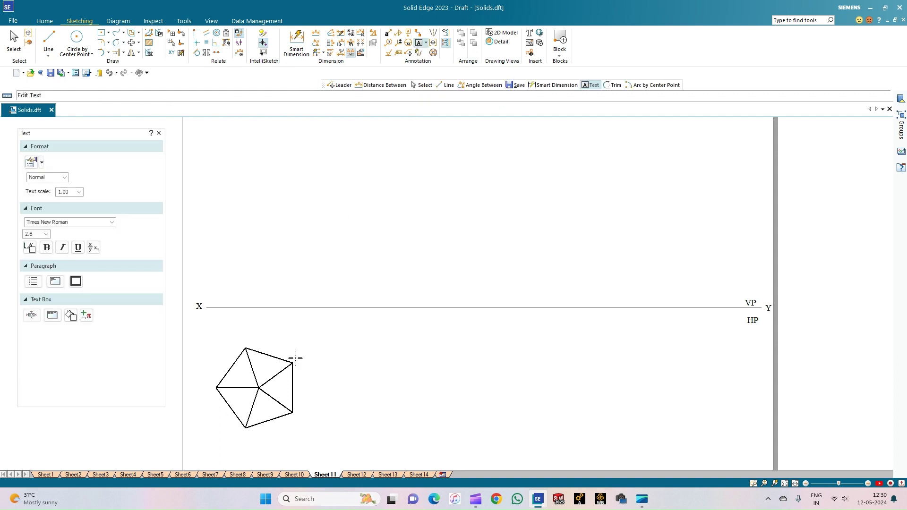
{"action": "left_click", "coordinate": [295, 405]}
{"action": "type", "text": "b"}
{"action": "key", "text": "Escape"}
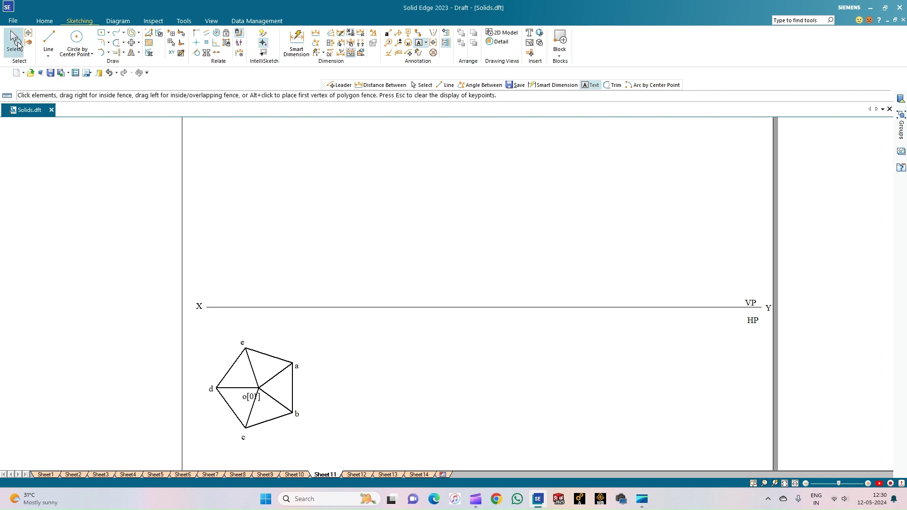
- Move the centre label just below the line from d to the centre and change its text to o[o1]
{"action": "left_click", "coordinate": [253, 401]}
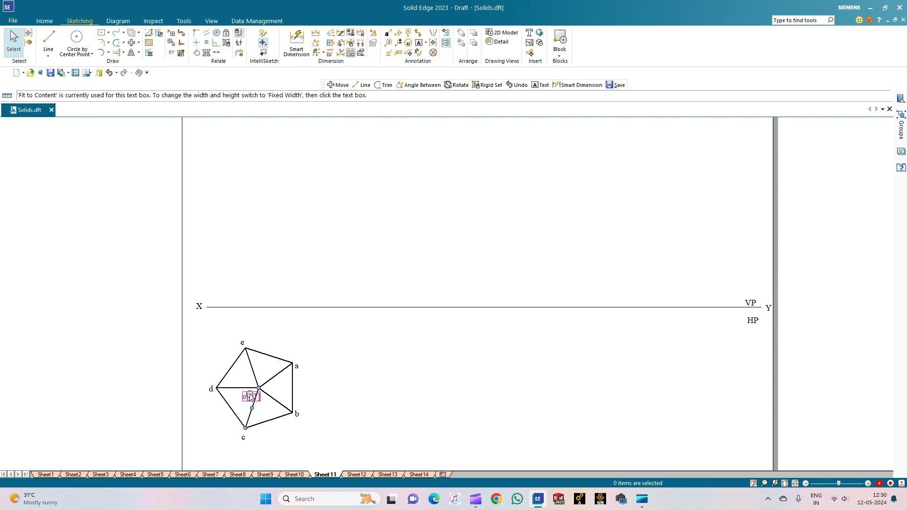
{"action": "left_click_drag", "start_coordinate": [250, 390], "coordinate": [242, 388]}
{"action": "left_click", "coordinate": [370, 381]}
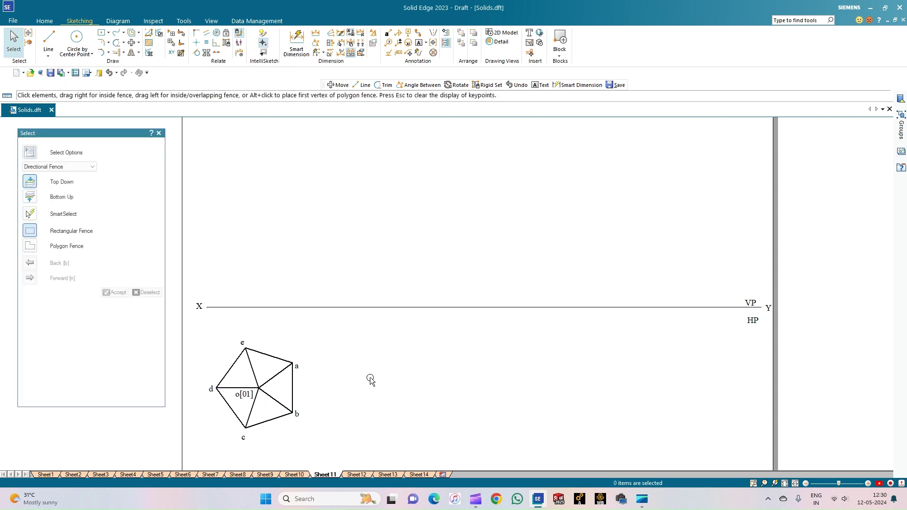
{"action": "left_click", "coordinate": [245, 400]}
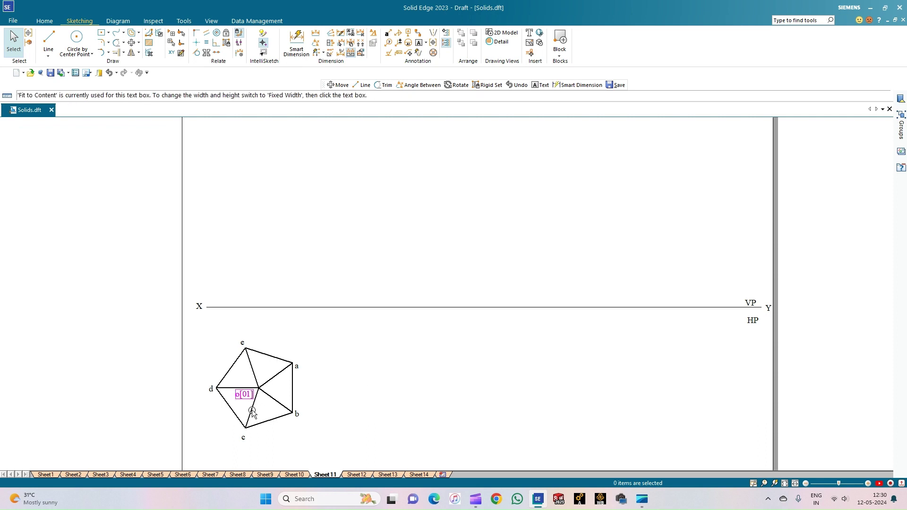
{"action": "type", "text": "o"}
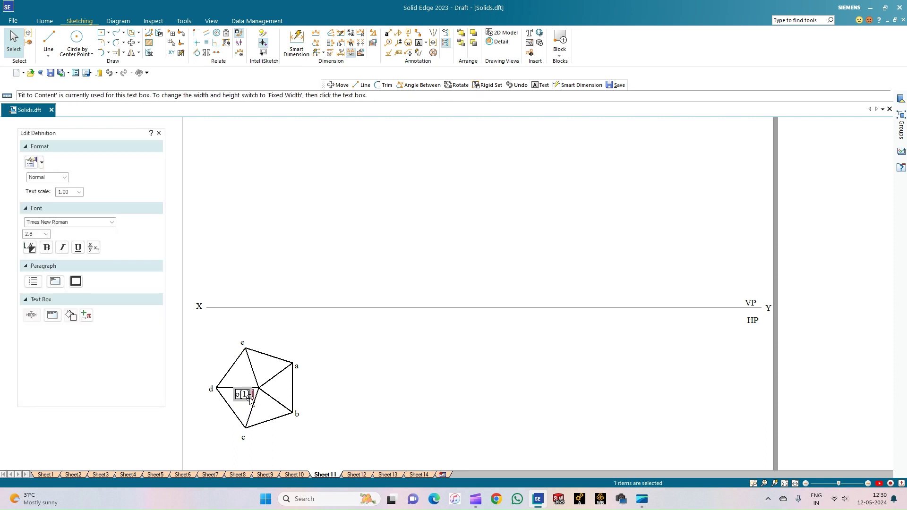
{"action": "left_click", "coordinate": [371, 388]}
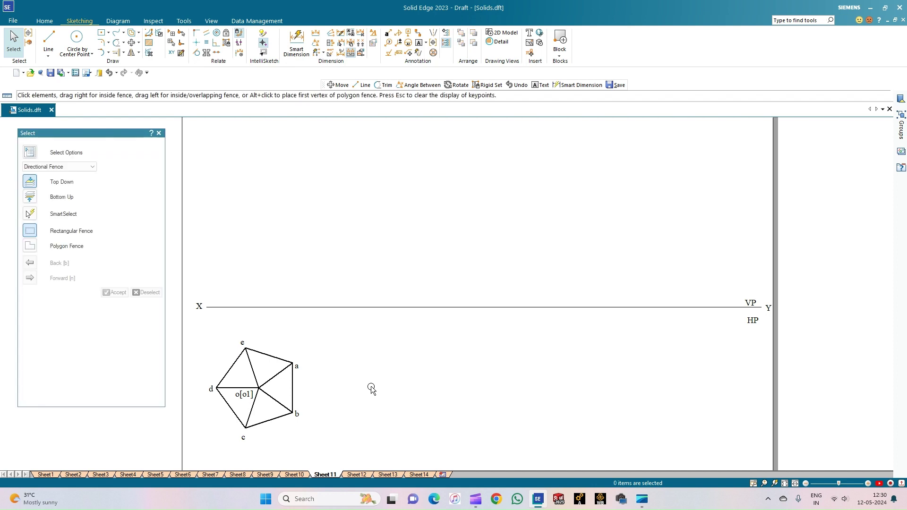
- Draw vertical continuous projectors 0.13 mm wide from corner a and from the pentagon's centre up to the XY line
{"action": "left_click", "coordinate": [48, 38]}
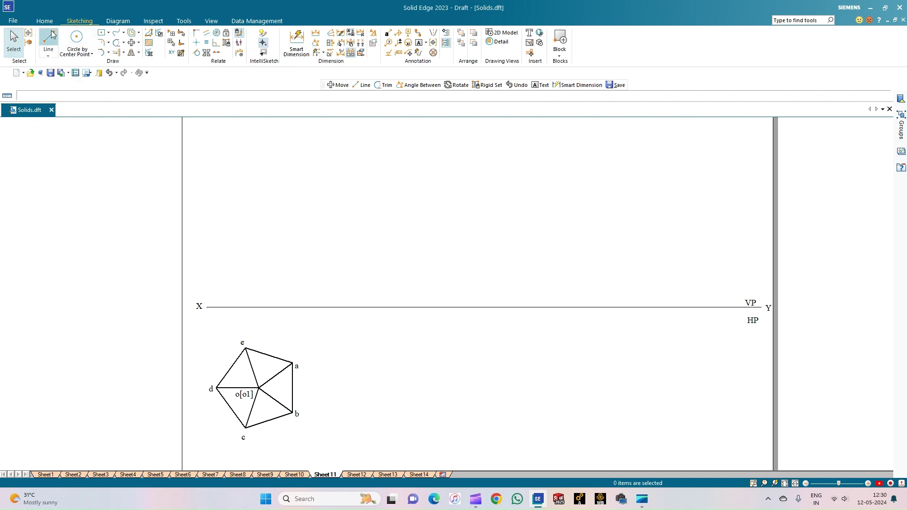
{"action": "left_click", "coordinate": [113, 306]}
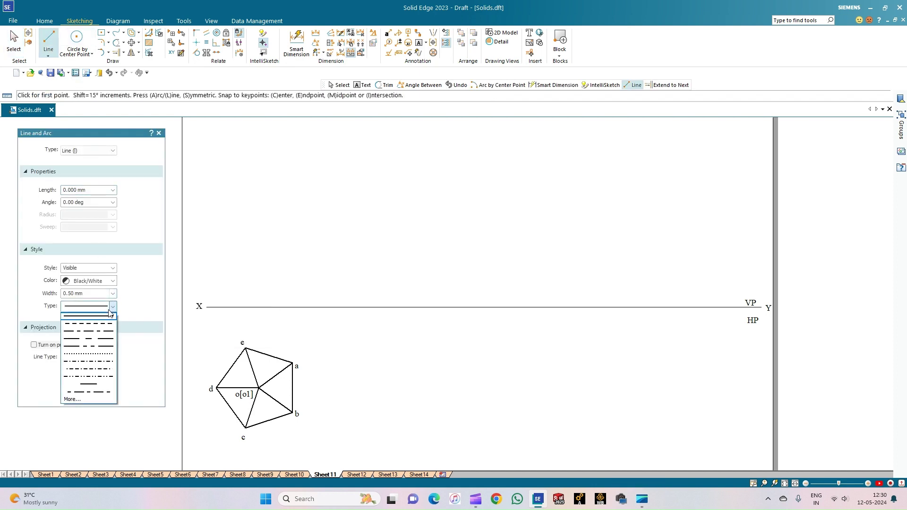
{"action": "left_click", "coordinate": [104, 308]}
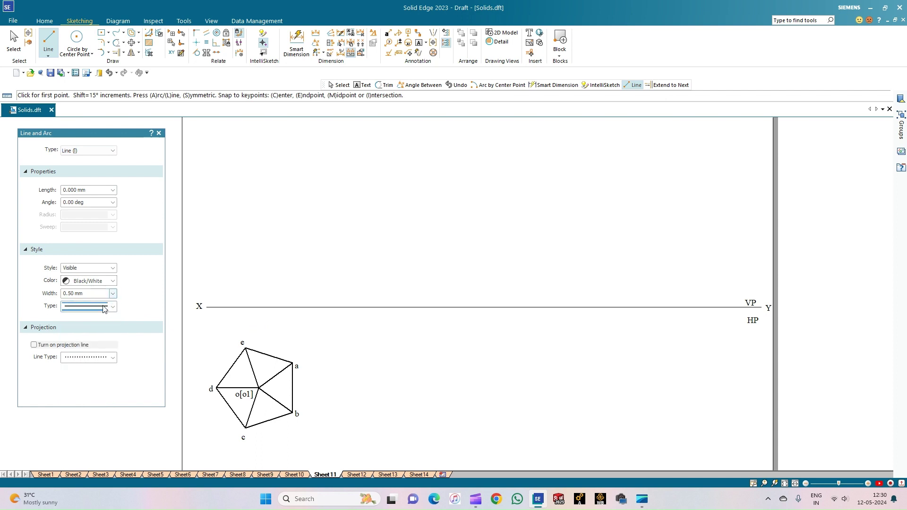
{"action": "left_click", "coordinate": [114, 294]}
{"action": "left_click", "coordinate": [82, 307]}
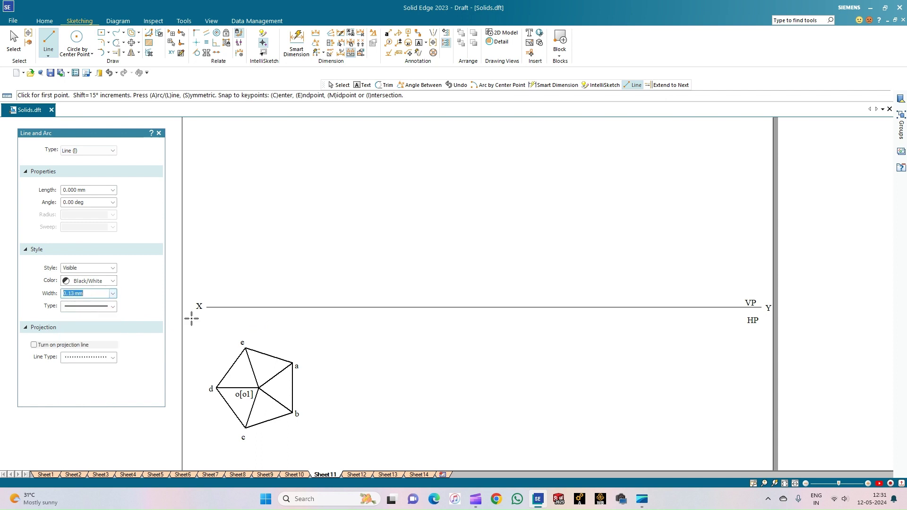
{"action": "left_click", "coordinate": [293, 363]}
{"action": "left_click", "coordinate": [293, 307]}
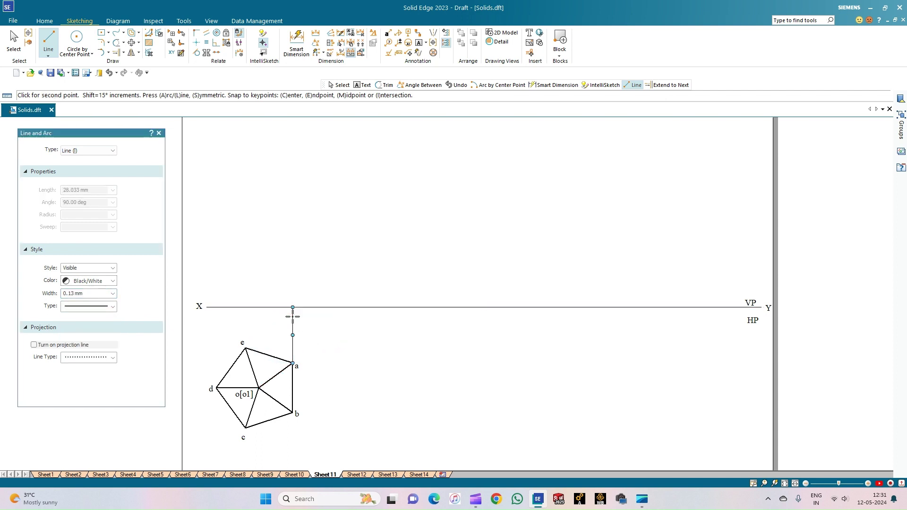
{"action": "left_click", "coordinate": [258, 389]}
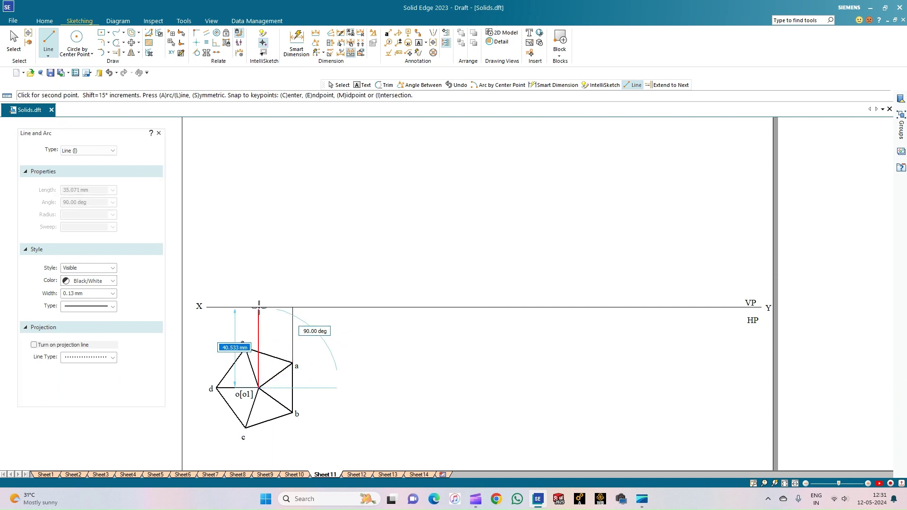
{"action": "left_click", "coordinate": [258, 307]}
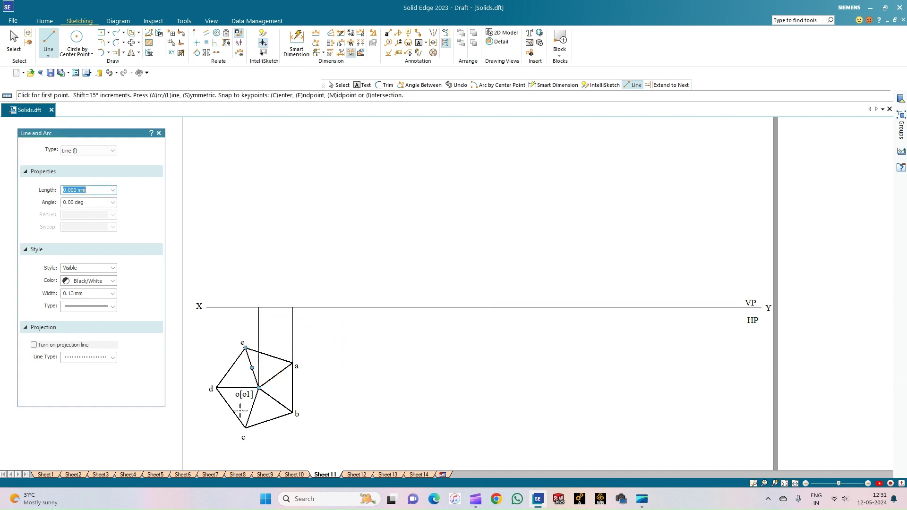
- Draw vertical projectors from corner c through e and from corner d up to the XY line
{"action": "left_click", "coordinate": [246, 428]}
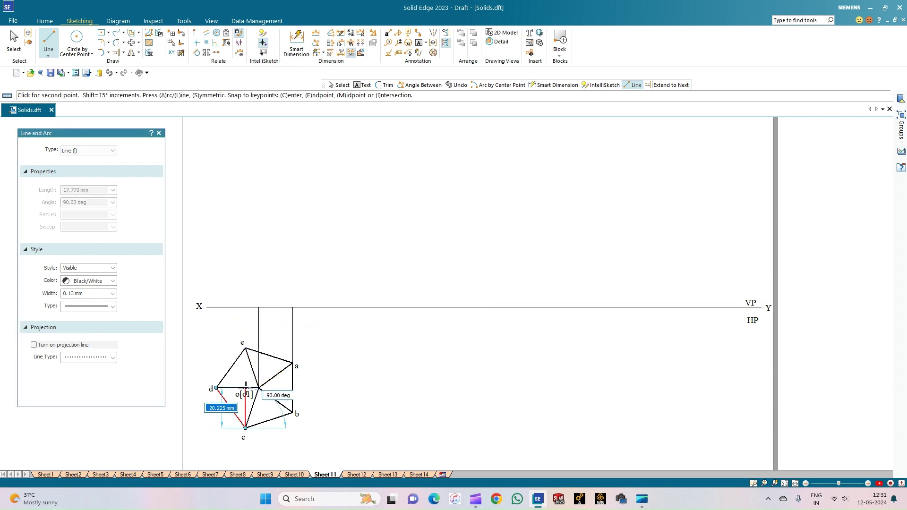
{"action": "left_click", "coordinate": [245, 349]}
{"action": "left_click", "coordinate": [245, 307]}
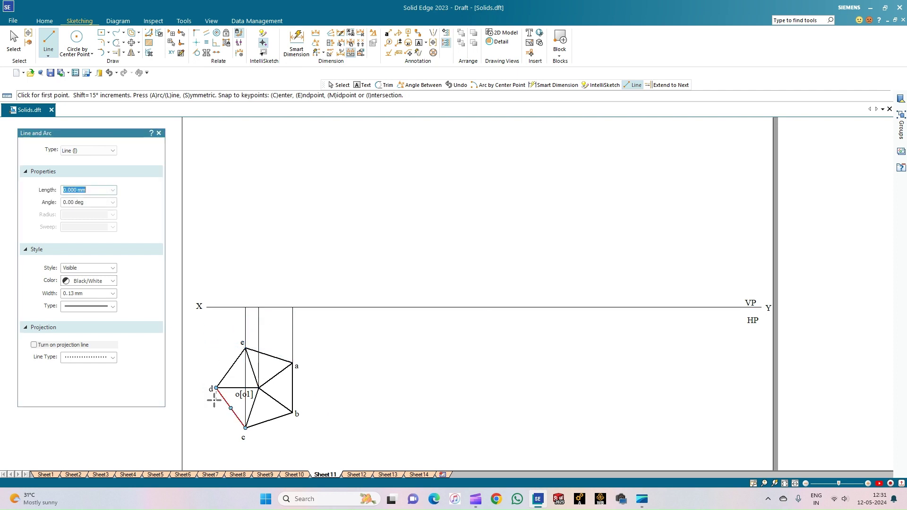
{"action": "left_click", "coordinate": [216, 388]}
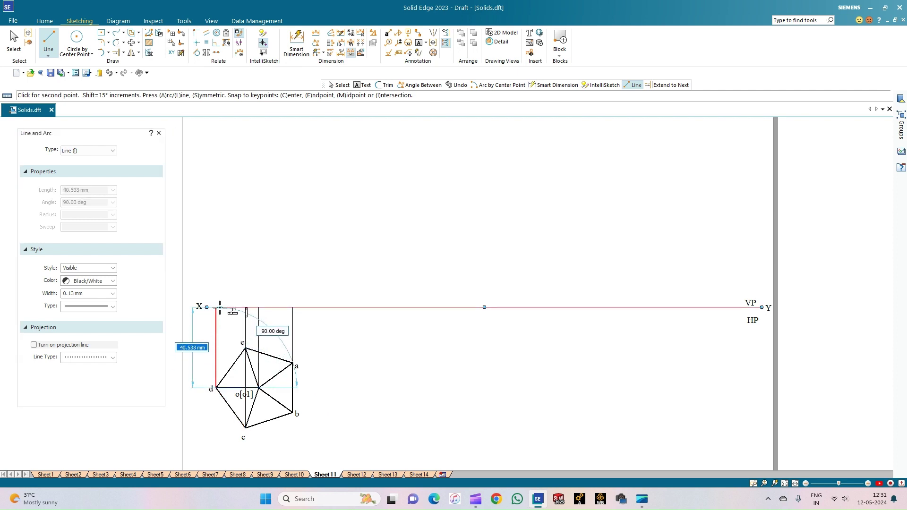
{"action": "left_click", "coordinate": [216, 307]}
- Draw the base on the XY line, 0.50 mm wide, from d's projector through the centre projector to a's projector
{"action": "left_click", "coordinate": [113, 294]}
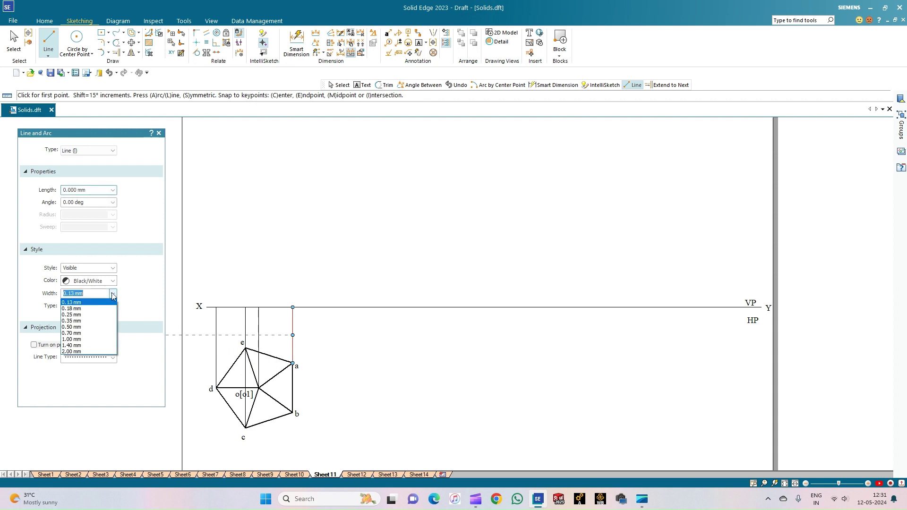
{"action": "left_click", "coordinate": [91, 327]}
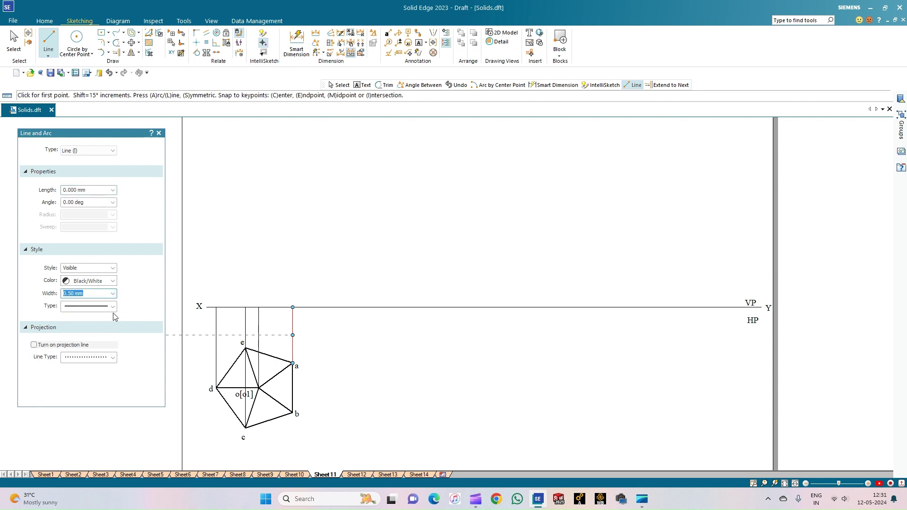
{"action": "left_click", "coordinate": [216, 307]}
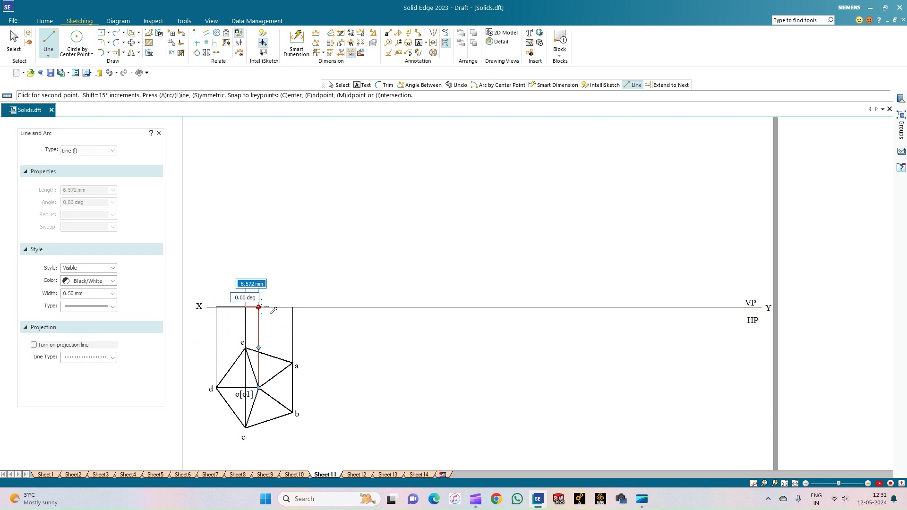
{"action": "left_click", "coordinate": [258, 307]}
{"action": "left_click", "coordinate": [292, 308]}
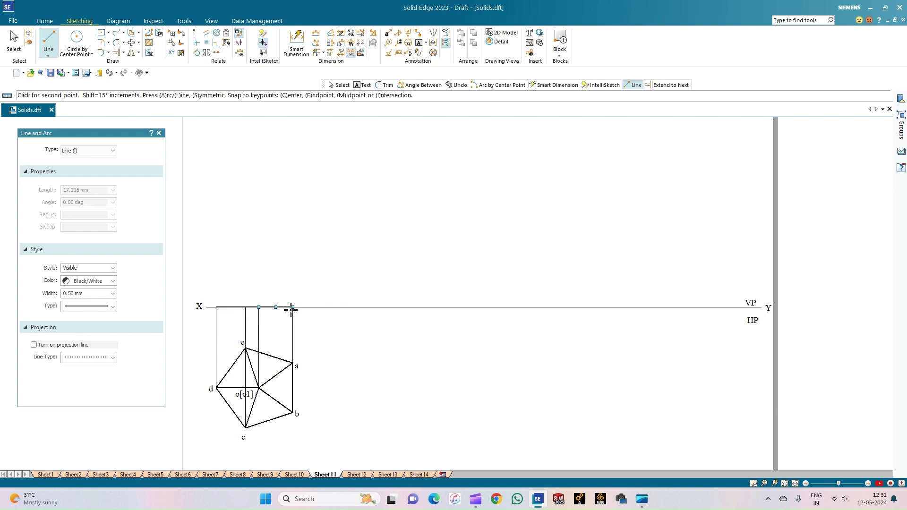
{"action": "right_click", "coordinate": [326, 335]}
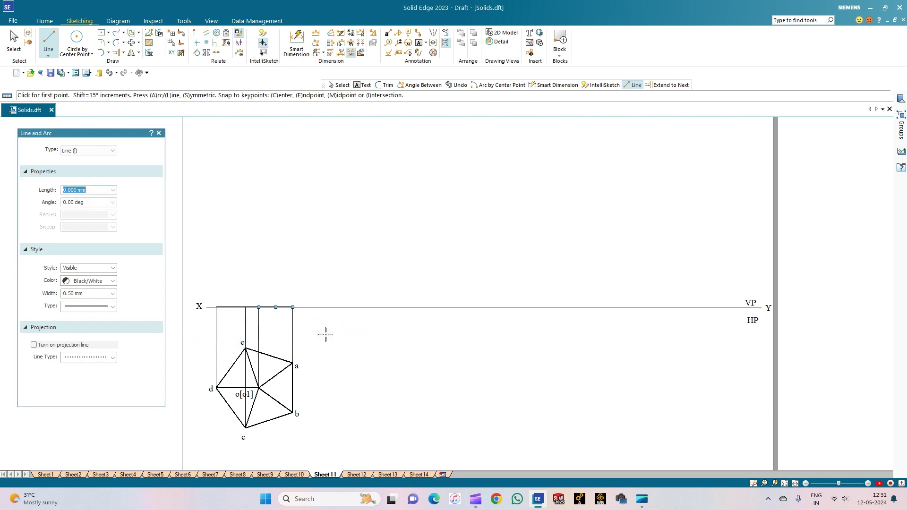
- Disable the Midpoint relationship in IntelliSketch and draw a 60 mm vertical dash-dot axis, 0.13 mm wide, upward from the centre projector on XY
{"action": "left_click", "coordinate": [267, 52]}
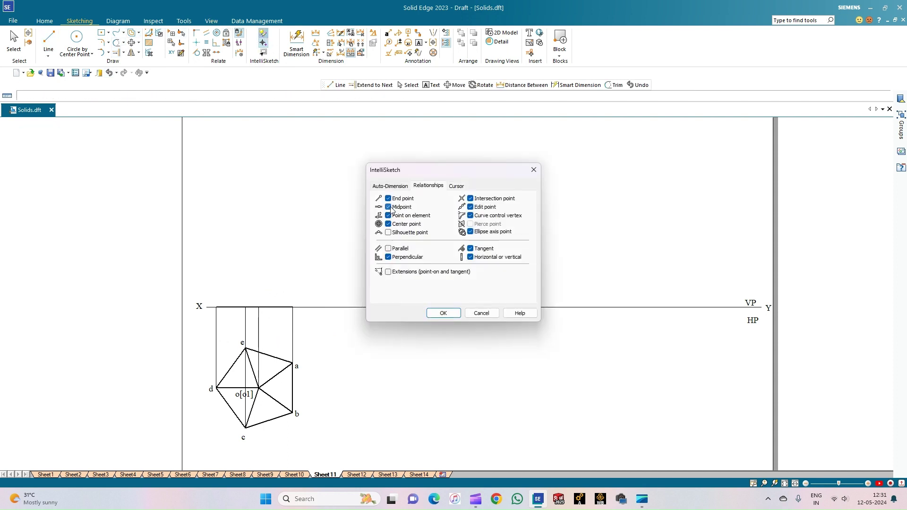
{"action": "left_click", "coordinate": [434, 315]}
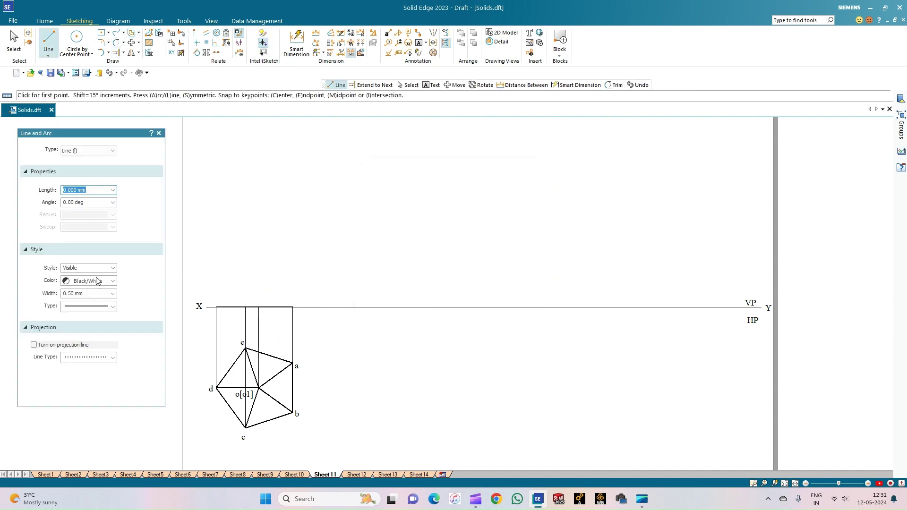
{"action": "left_click", "coordinate": [113, 307]}
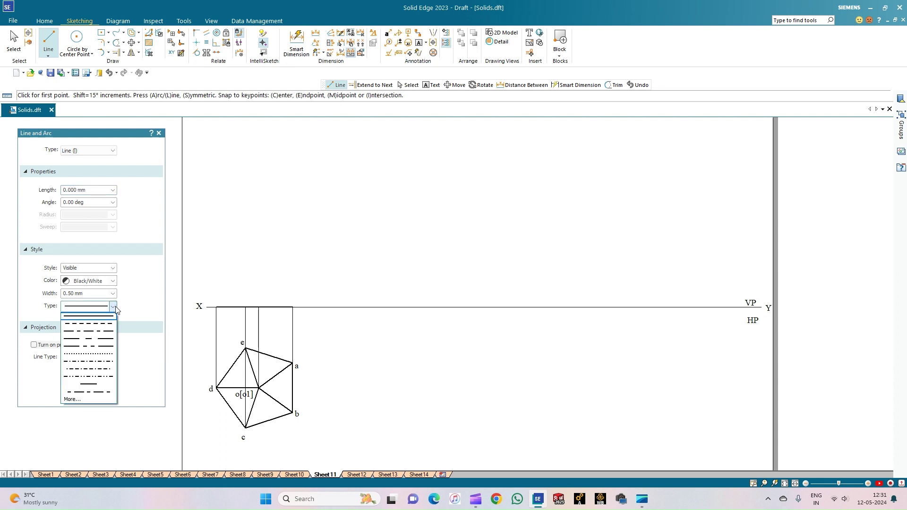
{"action": "left_click", "coordinate": [105, 334]}
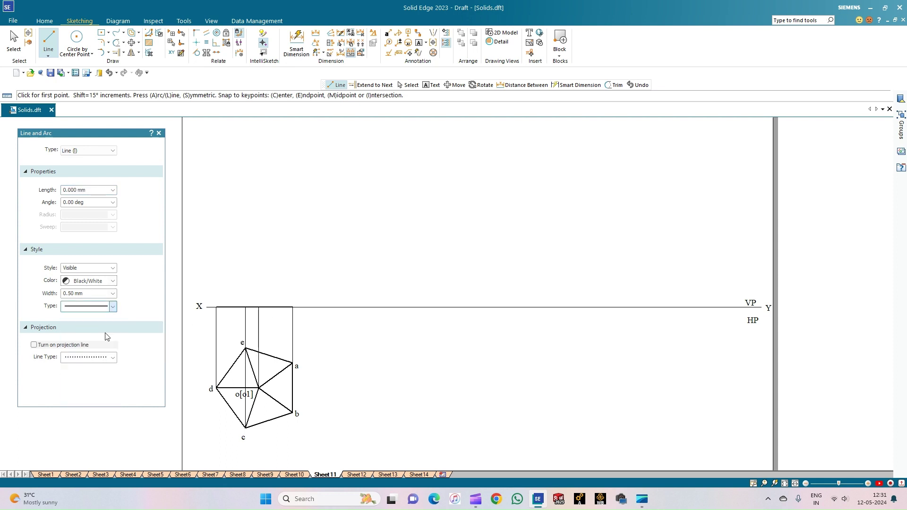
{"action": "left_click", "coordinate": [112, 293]}
{"action": "left_click", "coordinate": [87, 305]}
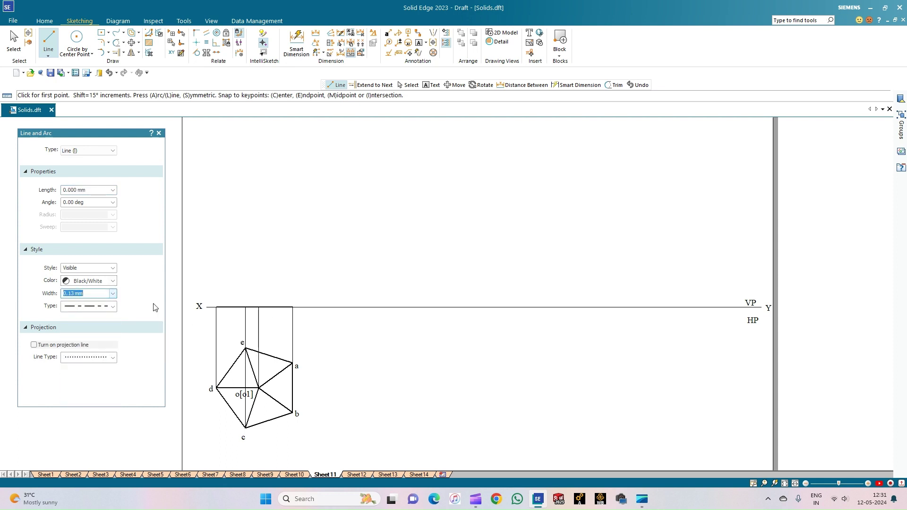
{"action": "left_click", "coordinate": [258, 307]}
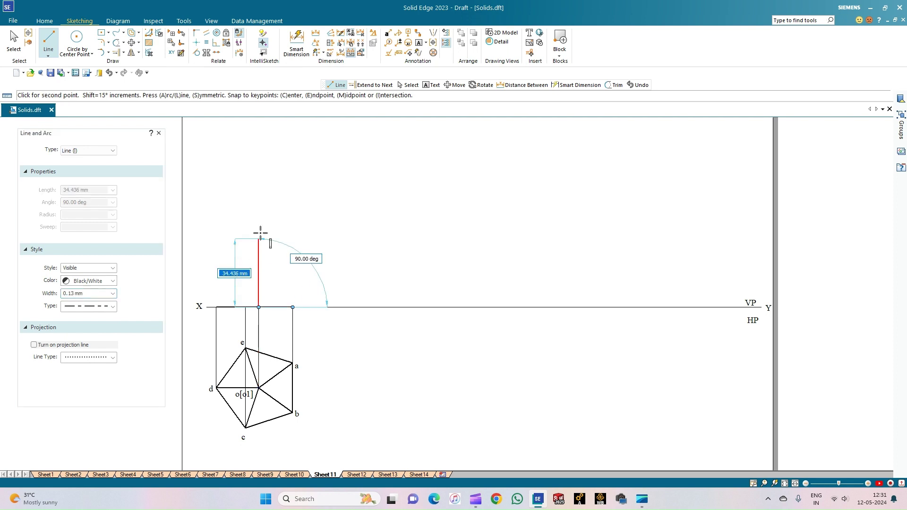
{"action": "type", "text": "60"}
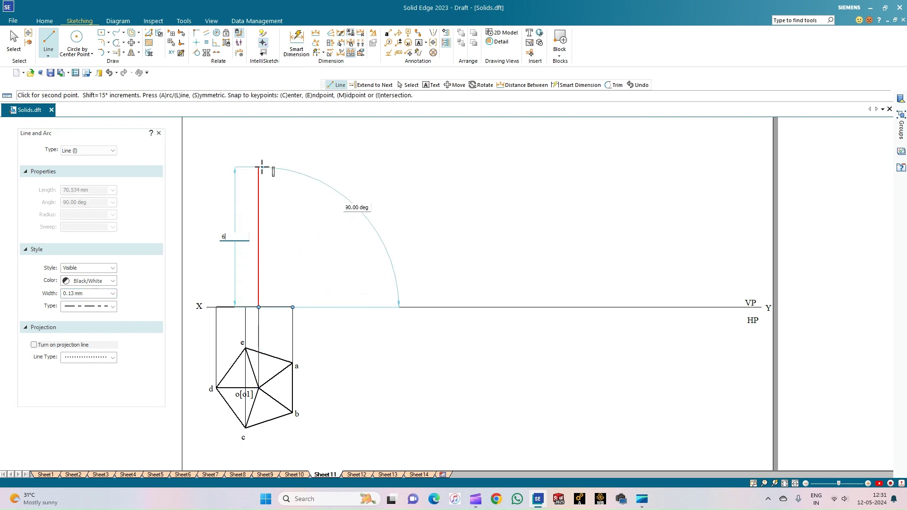
{"action": "key", "text": "Tab"}
{"action": "left_click", "coordinate": [262, 167]}
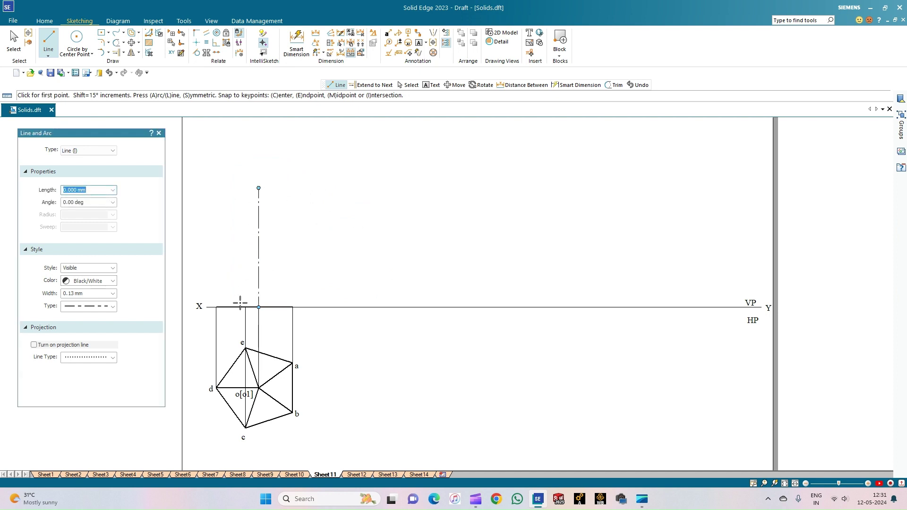
- Draw the three front-view slant edges as continuous 0.50 mm lines from the base points on XY to the top of the axis
{"action": "left_click", "coordinate": [112, 307]}
{"action": "left_click", "coordinate": [90, 318]}
{"action": "left_click", "coordinate": [112, 294]}
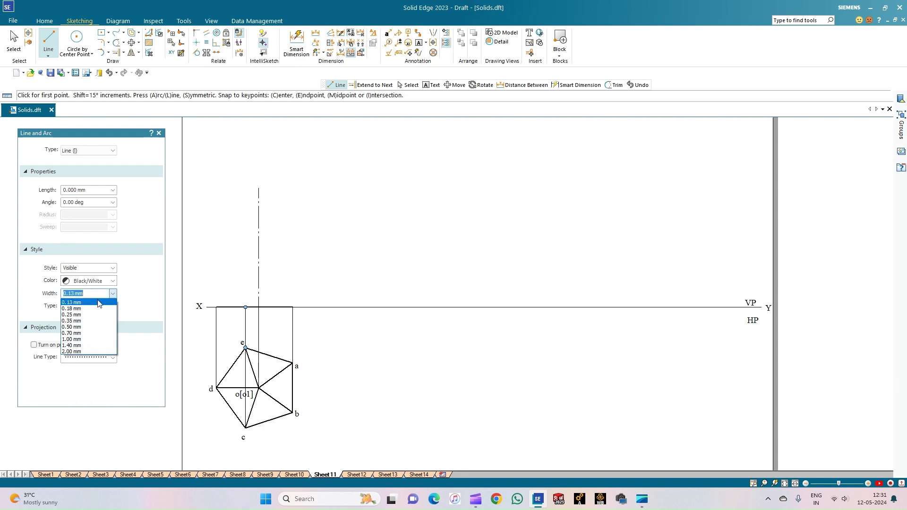
{"action": "left_click", "coordinate": [80, 328]}
{"action": "left_click", "coordinate": [258, 307]}
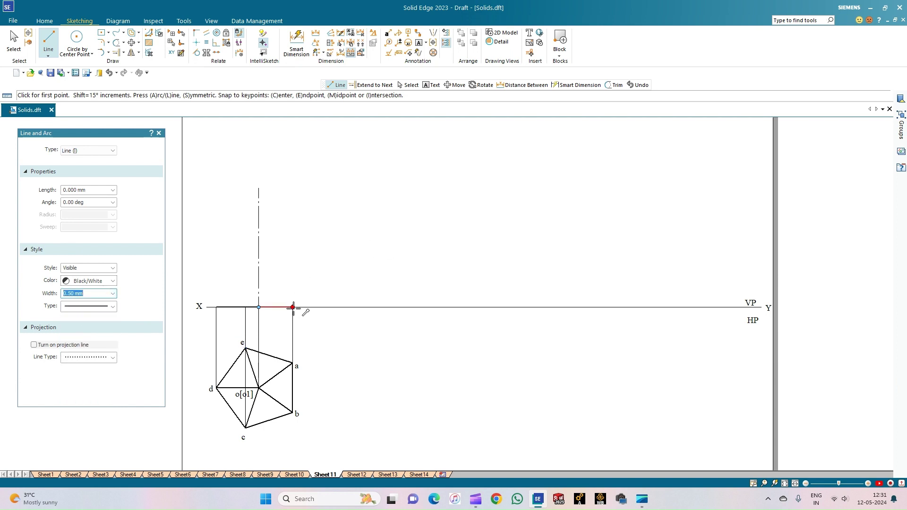
{"action": "left_click", "coordinate": [259, 188]}
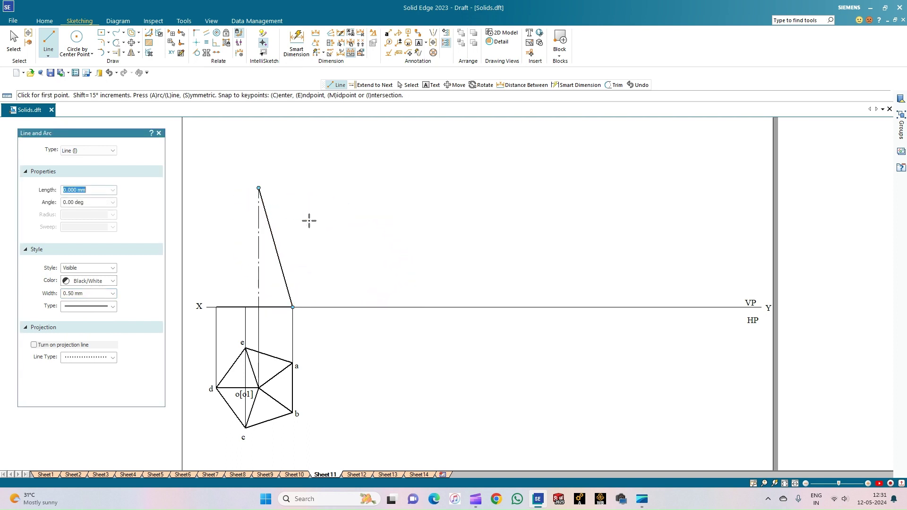
{"action": "left_click", "coordinate": [246, 308]}
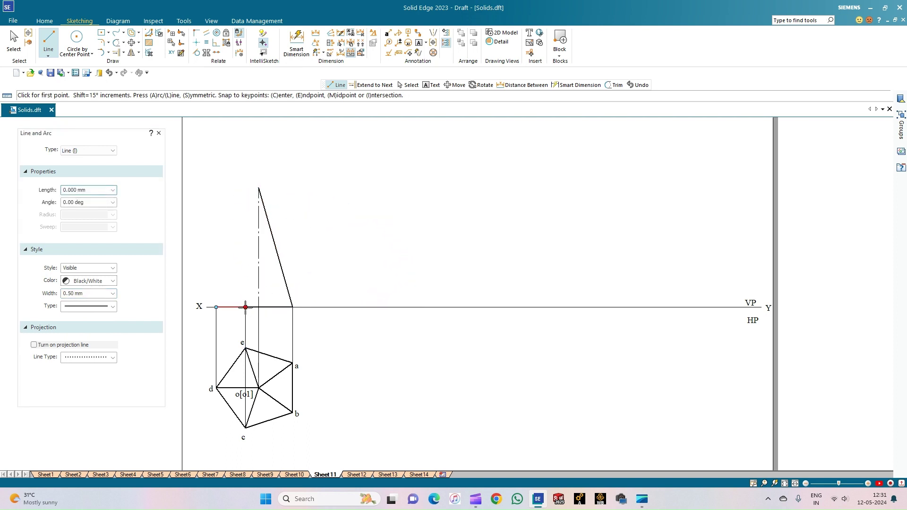
{"action": "left_click", "coordinate": [259, 187]}
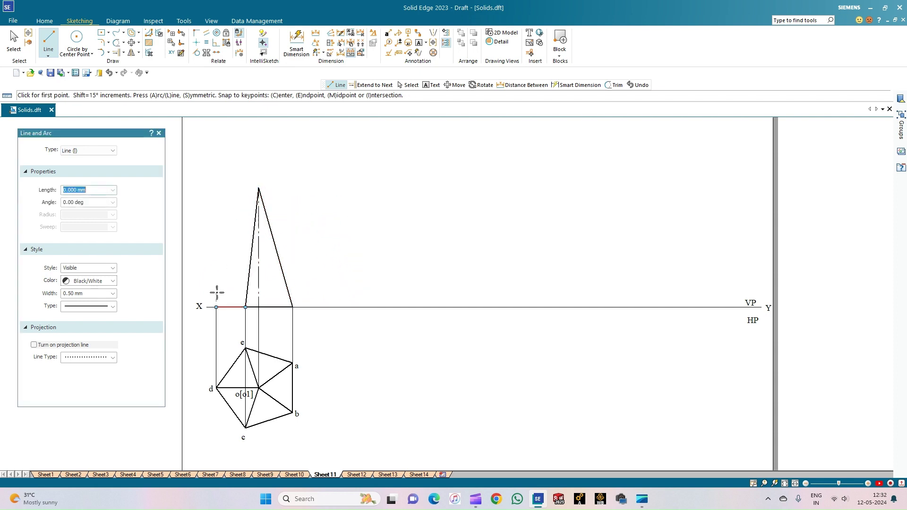
{"action": "left_click", "coordinate": [216, 307]}
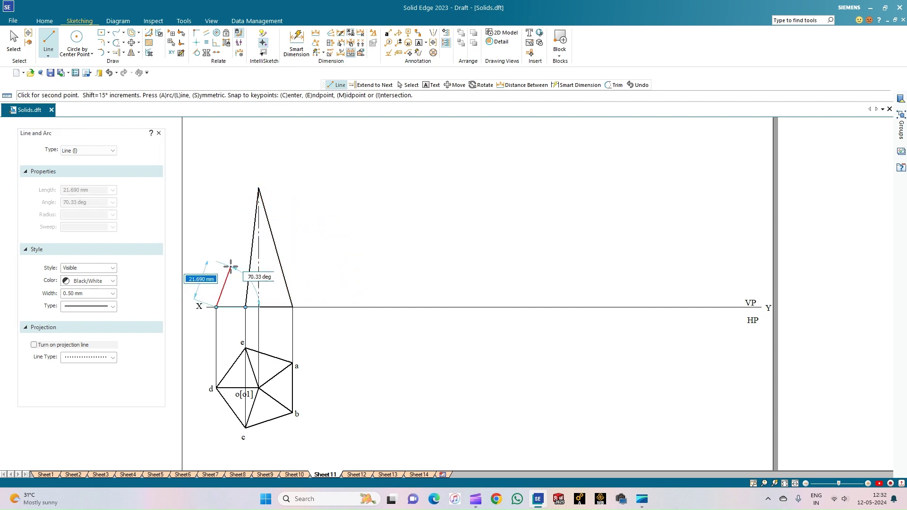
{"action": "left_click", "coordinate": [258, 187]}
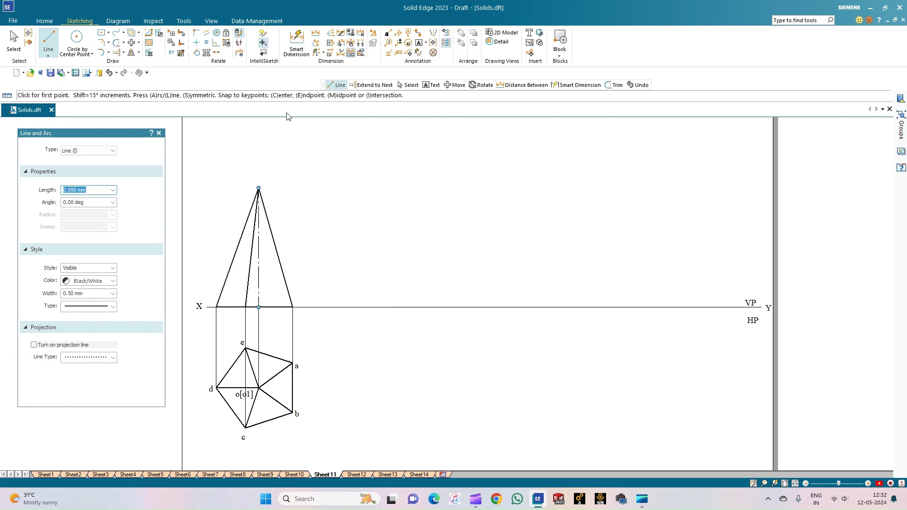
- Label the front view with o' at the apex and d', c'(e'), o1' and b'(a') along the base
{"action": "left_click", "coordinate": [418, 42]}
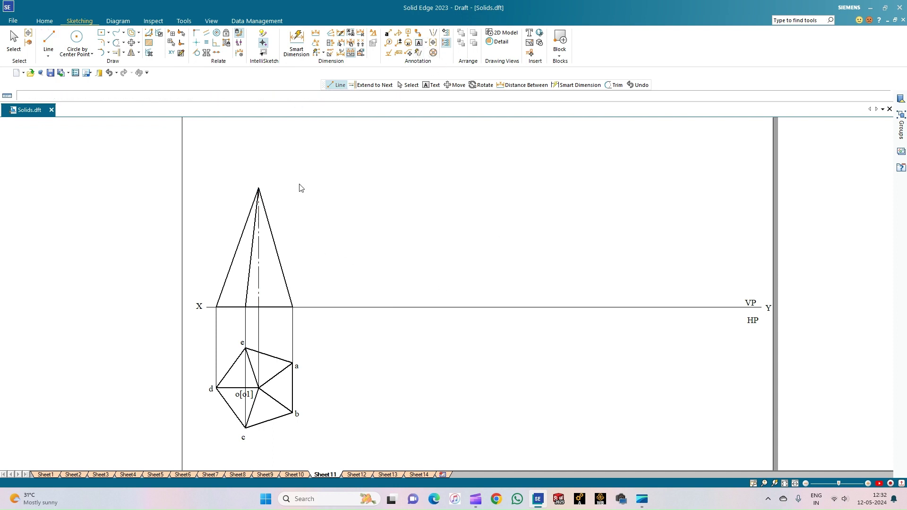
{"action": "left_click", "coordinate": [259, 175]}
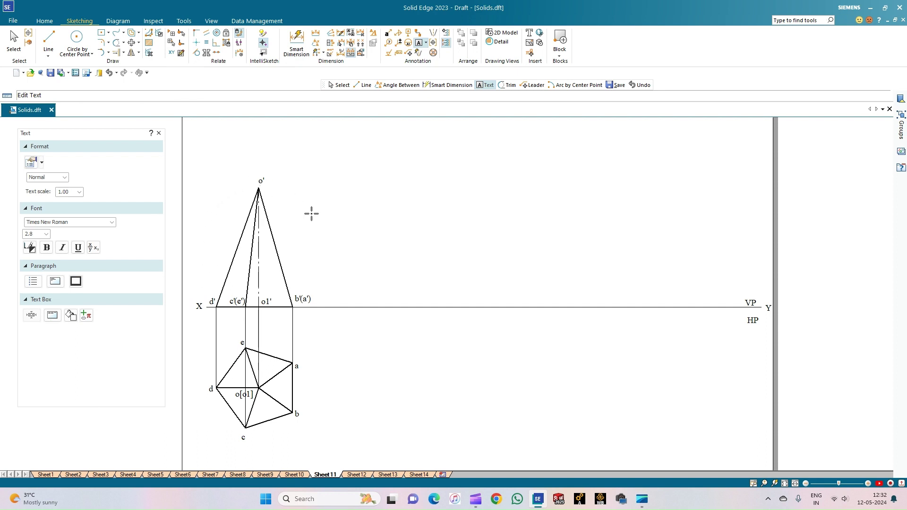
{"action": "type", "text": "'"}
{"action": "left_click", "coordinate": [785, 483]}
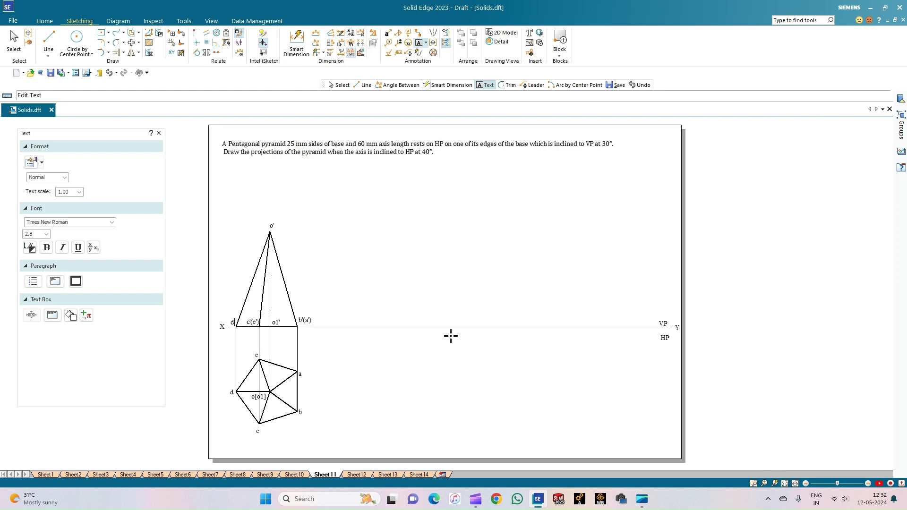
{"action": "scroll", "coordinate": [451, 336], "scroll_direction": "up", "scroll_amount": 1}
{"action": "key", "text": "Escape"}
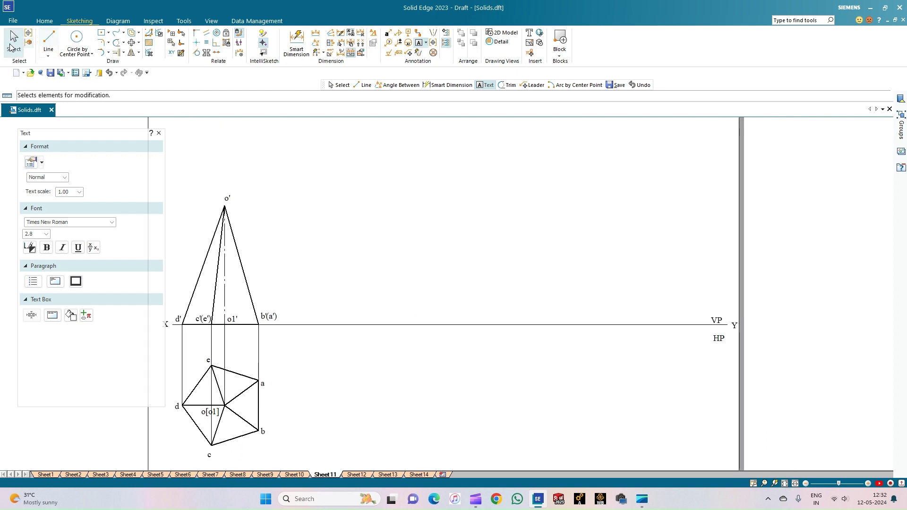
- Copy the whole front view with its axis and labels along the XY line, using the b'(a') corner as base point
{"action": "left_click", "coordinate": [243, 263]}
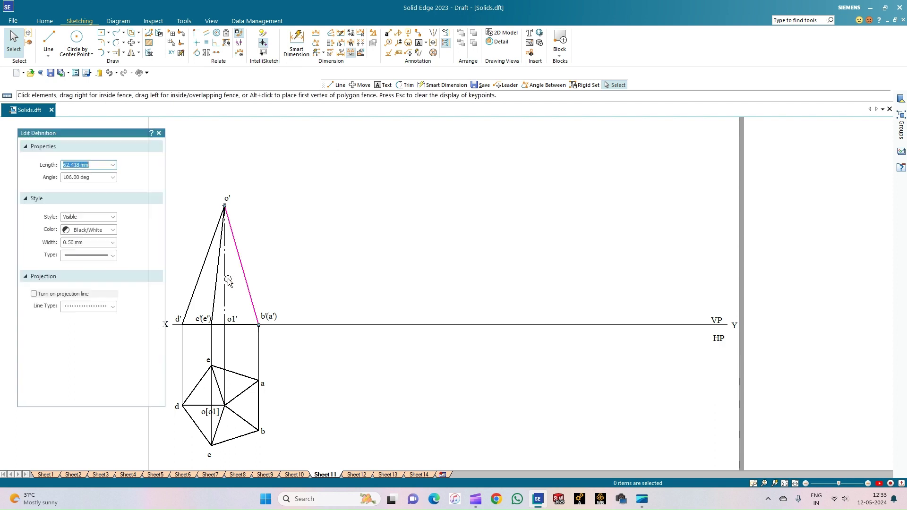
{"action": "left_click", "coordinate": [225, 257], "text": "ctrl"}
{"action": "left_click", "coordinate": [218, 266], "text": "ctrl"}
{"action": "left_click", "coordinate": [200, 276], "text": "ctrl"}
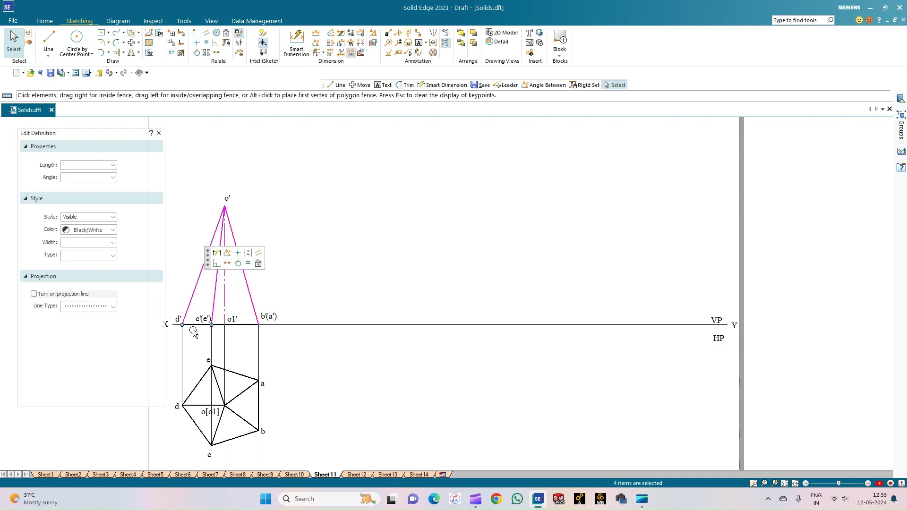
{"action": "left_click", "coordinate": [196, 326], "text": "ctrl"}
{"action": "left_click", "coordinate": [217, 325], "text": "ctrl"}
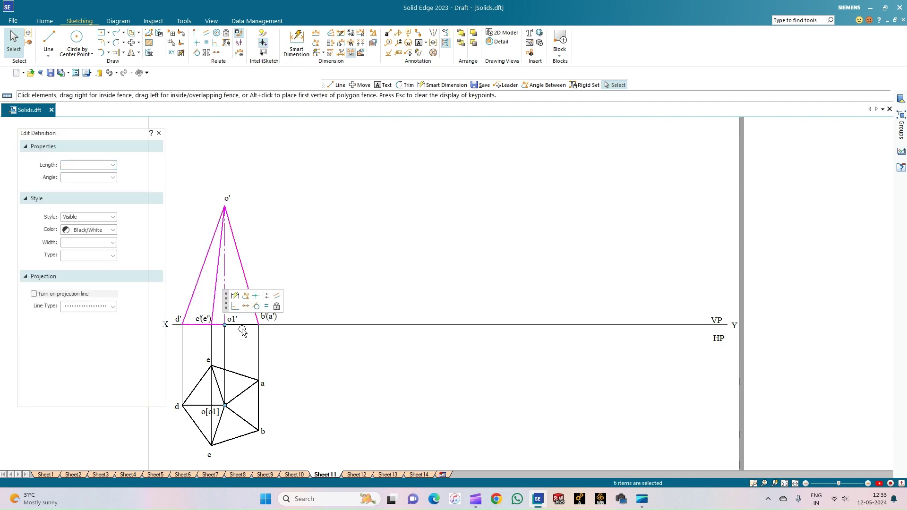
{"action": "left_click", "coordinate": [242, 326], "text": "ctrl"}
{"action": "left_click", "coordinate": [229, 198], "text": "ctrl"}
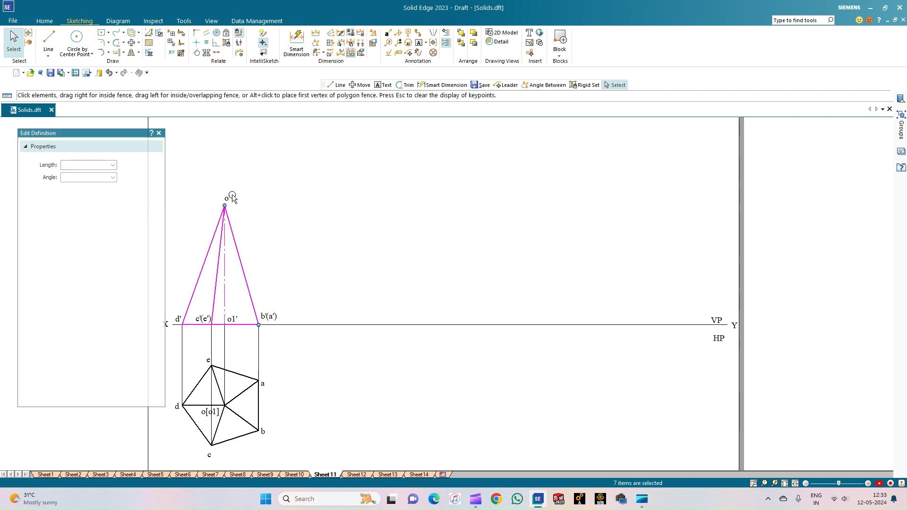
{"action": "left_click", "coordinate": [269, 317], "text": "ctrl"}
{"action": "left_click", "coordinate": [202, 317], "text": "ctrl"}
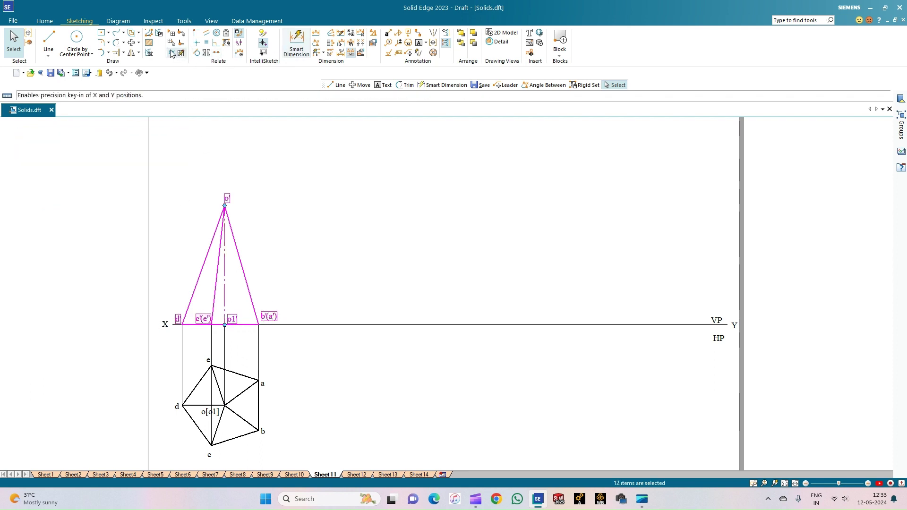
{"action": "left_click", "coordinate": [139, 44]}
{"action": "left_click", "coordinate": [141, 57]}
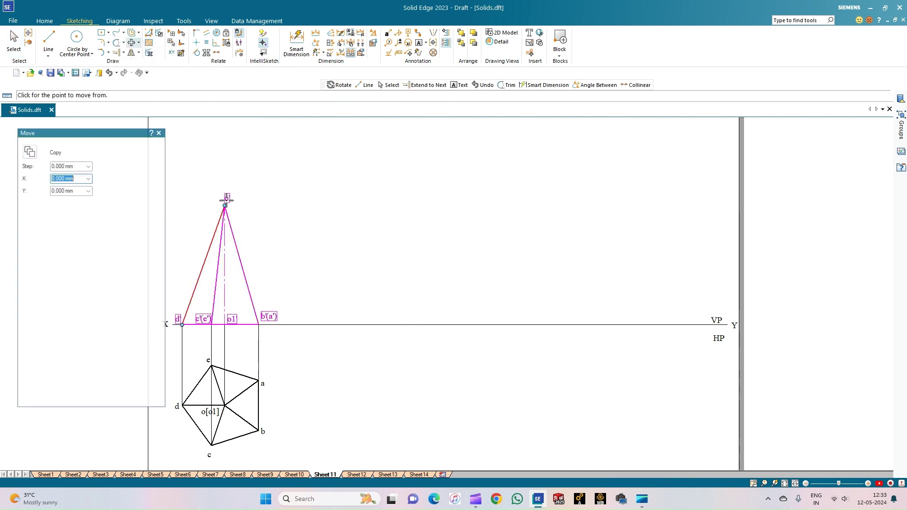
{"action": "left_click", "coordinate": [259, 325]}
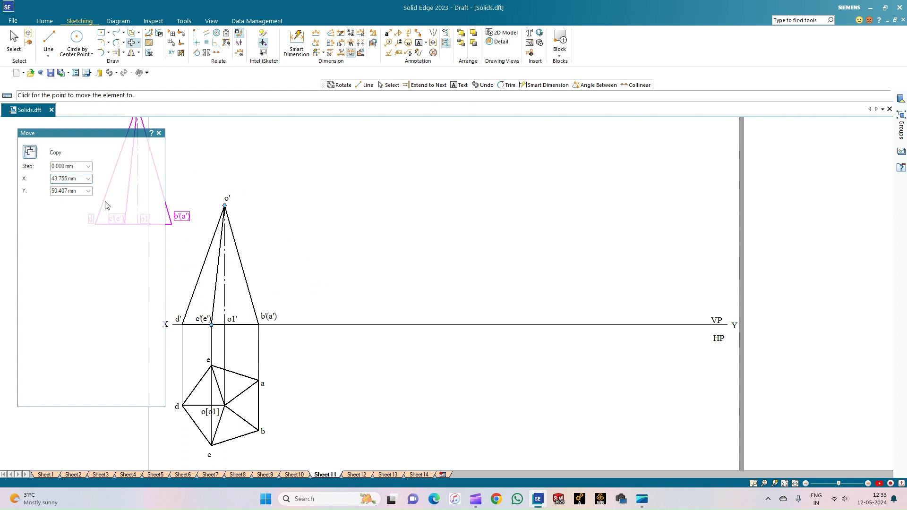
{"action": "left_click", "coordinate": [378, 325]}
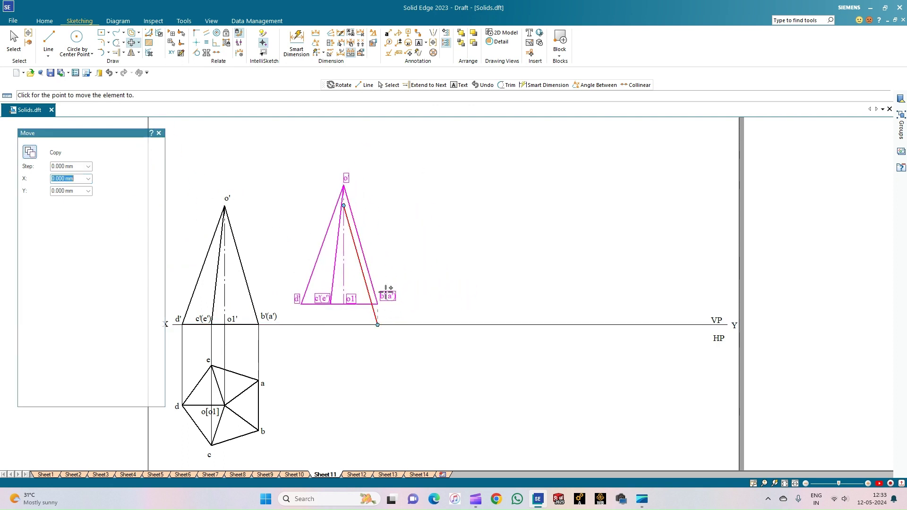
- Rotate the copied front view clockwise by 90-40 (50°) about its b'(a') corner on the XY line
{"action": "left_click", "coordinate": [138, 42]}
{"action": "left_click", "coordinate": [147, 61]}
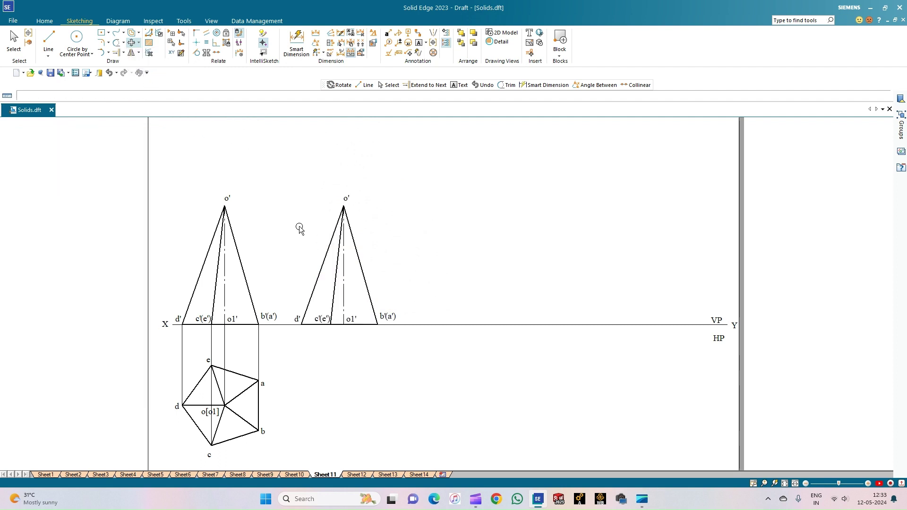
{"action": "left_click", "coordinate": [379, 325]}
{"action": "left_click", "coordinate": [301, 325]}
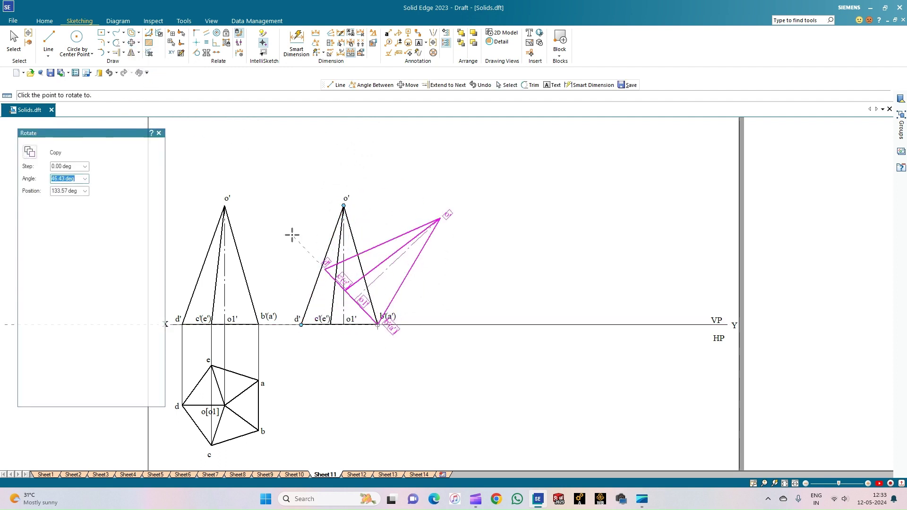
{"action": "type", "text": "90-40"}
{"action": "key", "text": "Return"}
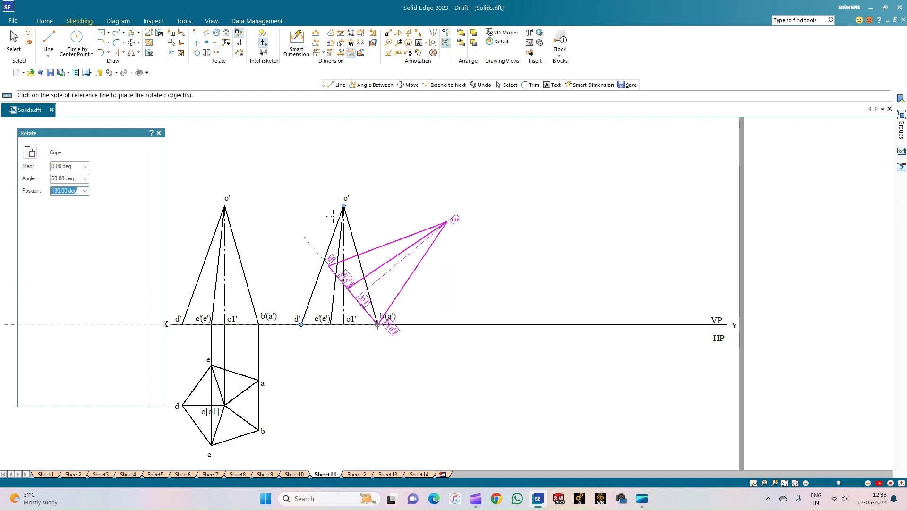
{"action": "left_click", "coordinate": [334, 217]}
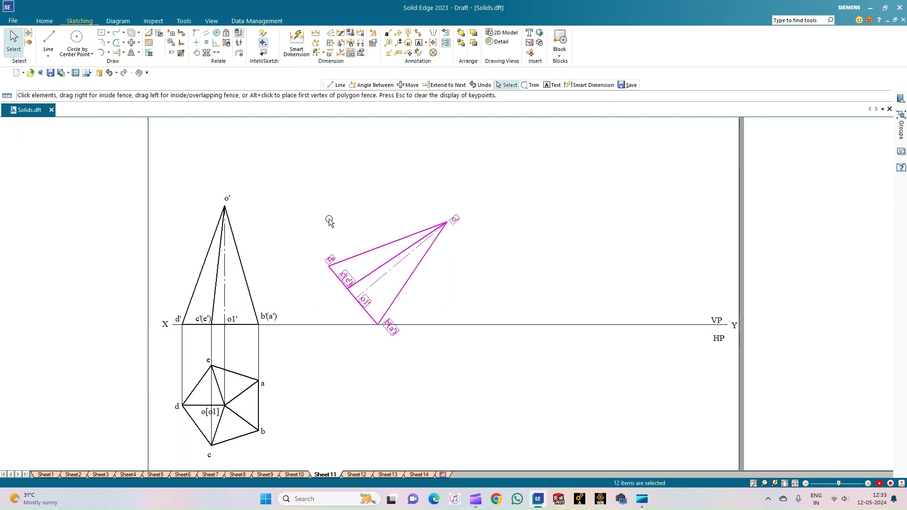
{"action": "left_click", "coordinate": [391, 331]}
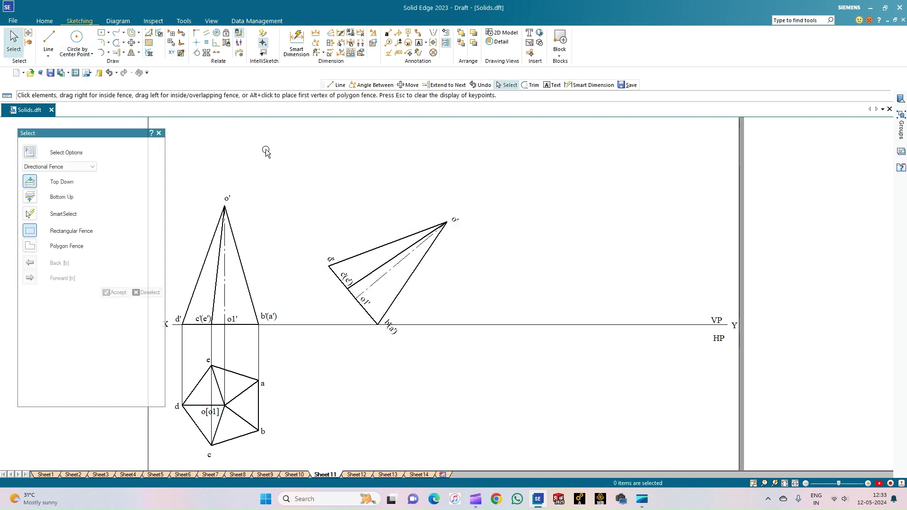
- Dimension the angle between the tilted pyramid's axis and the XY line, and extend the axis down to XY
{"action": "left_click", "coordinate": [316, 42]}
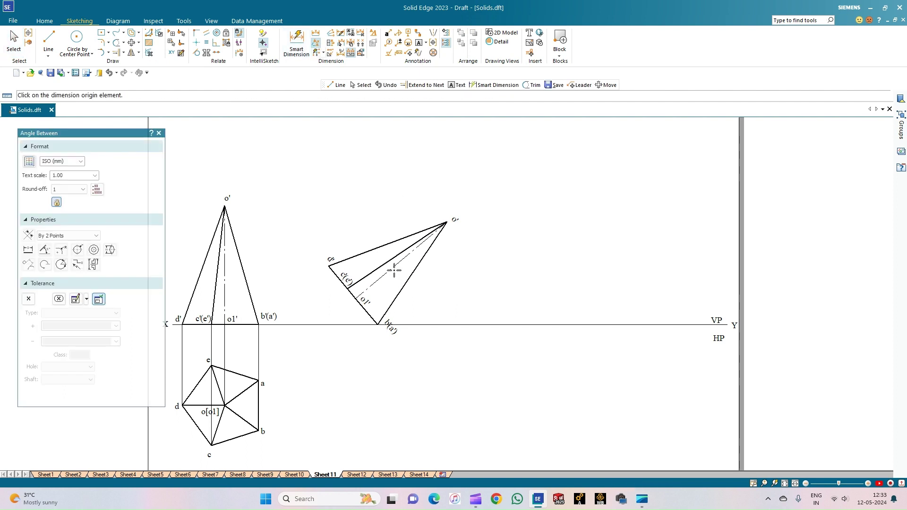
{"action": "left_click", "coordinate": [424, 325]}
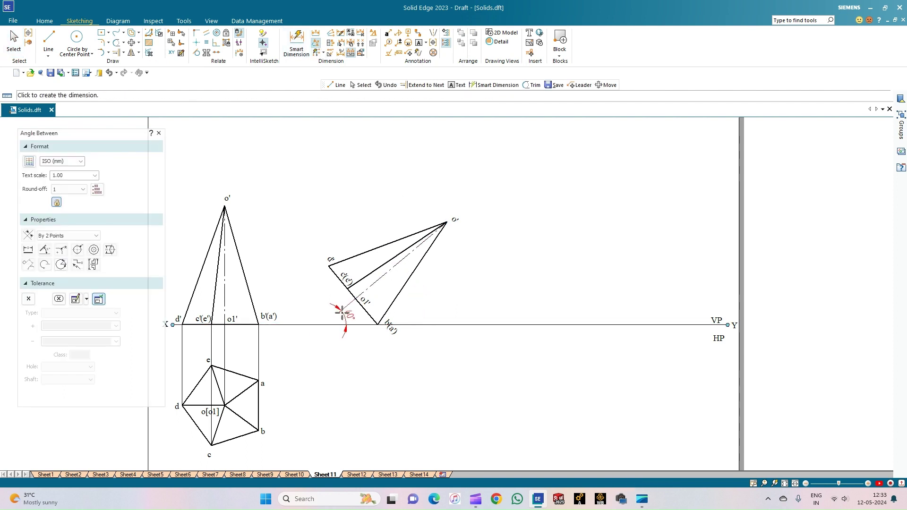
{"action": "left_click", "coordinate": [347, 308]}
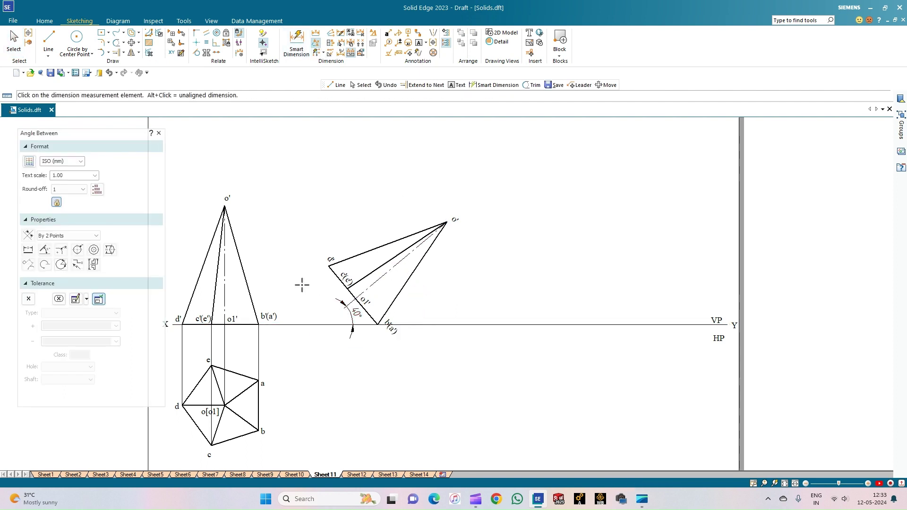
{"action": "left_click", "coordinate": [116, 52]}
{"action": "left_click", "coordinate": [364, 292]}
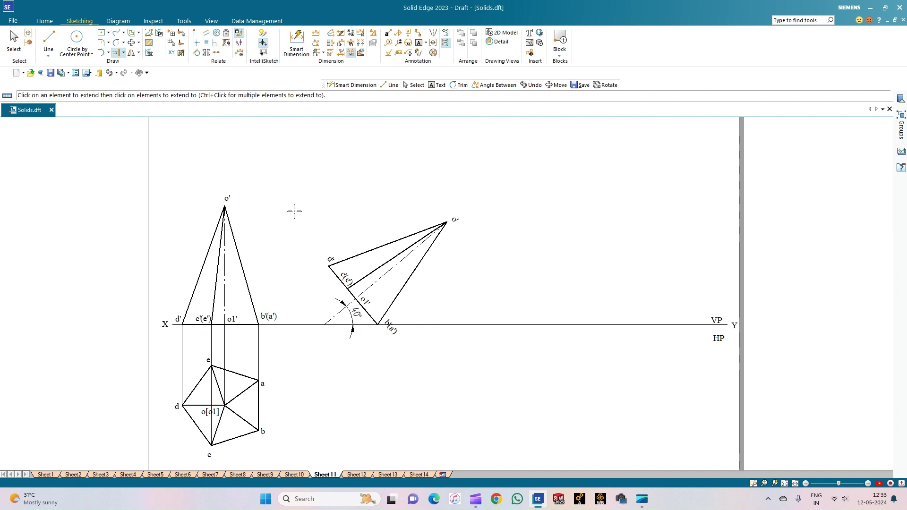
- Draw continuous 0.13 mm vertical projectors from the tilted view's apex o' and corner b'(a') down well below the XY line
{"action": "left_click", "coordinate": [50, 42]}
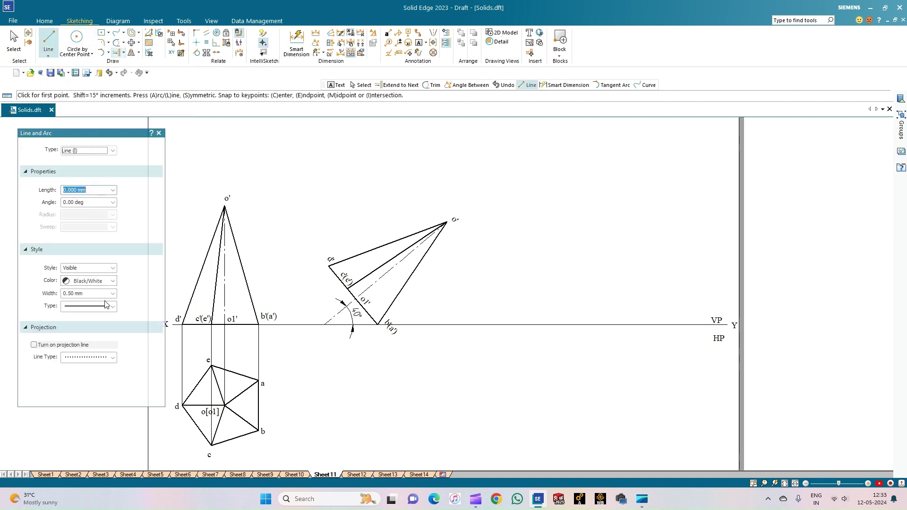
{"action": "left_click", "coordinate": [115, 308]}
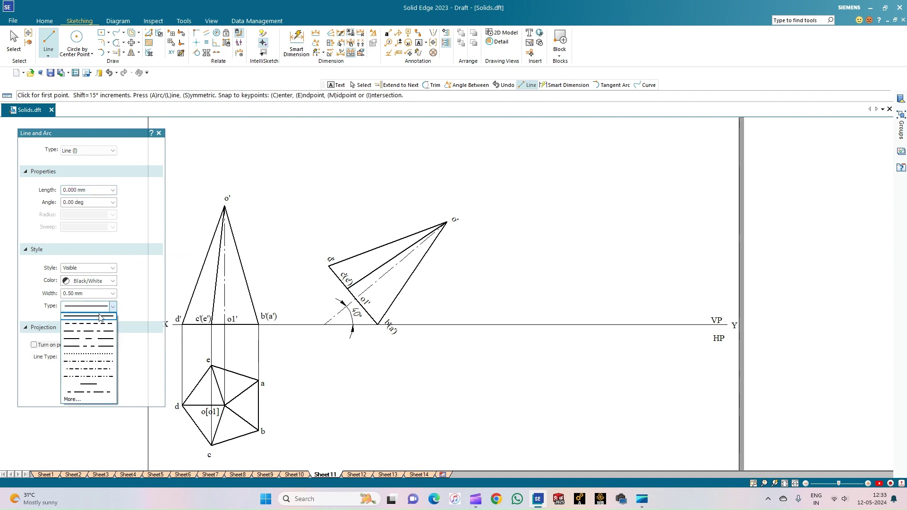
{"action": "left_click", "coordinate": [107, 306]}
{"action": "left_click", "coordinate": [113, 295]}
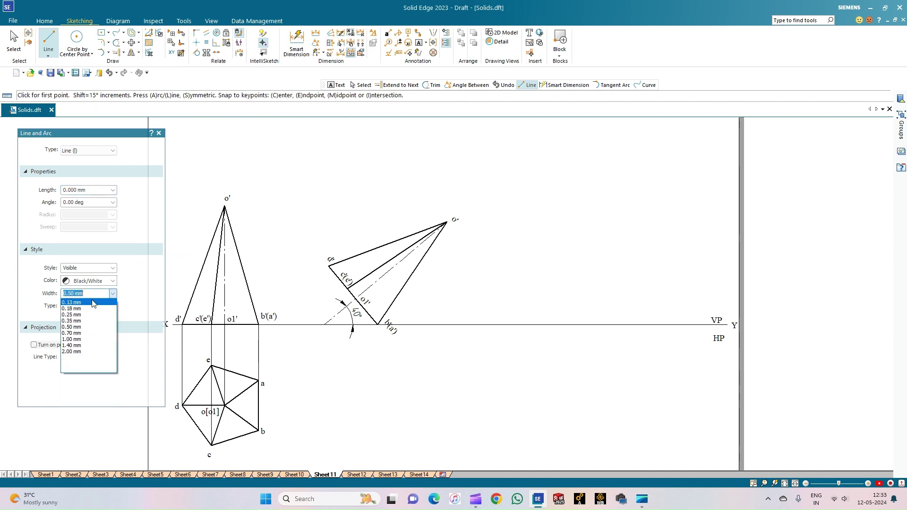
{"action": "left_click", "coordinate": [96, 307]}
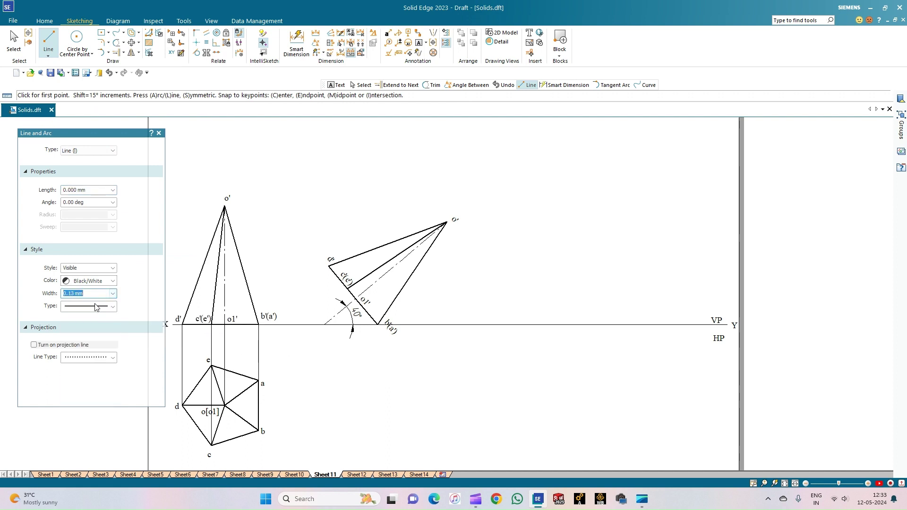
{"action": "left_click", "coordinate": [448, 222]}
{"action": "left_click", "coordinate": [447, 462]}
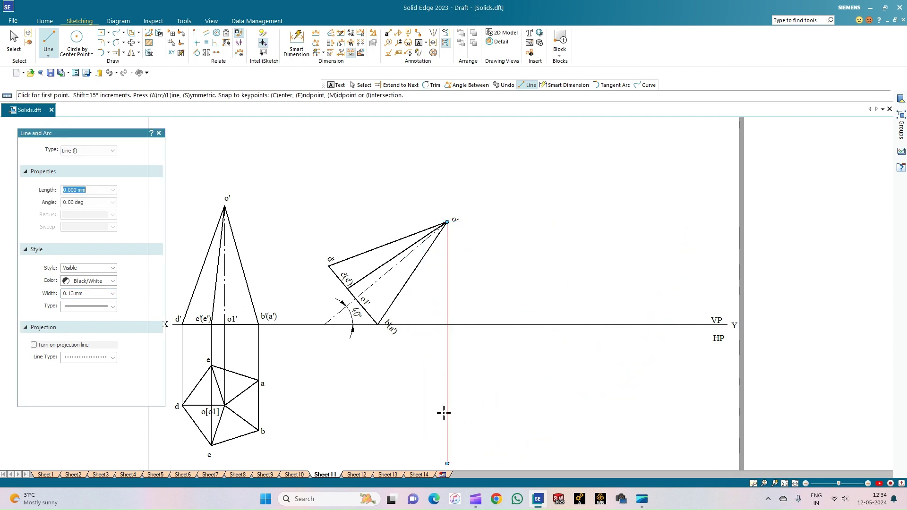
{"action": "left_click", "coordinate": [378, 325]}
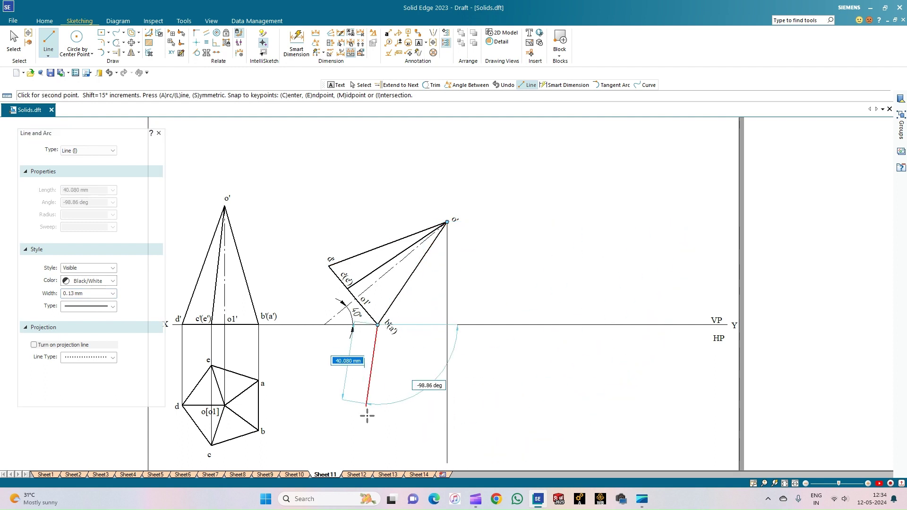
{"action": "left_click", "coordinate": [377, 467]}
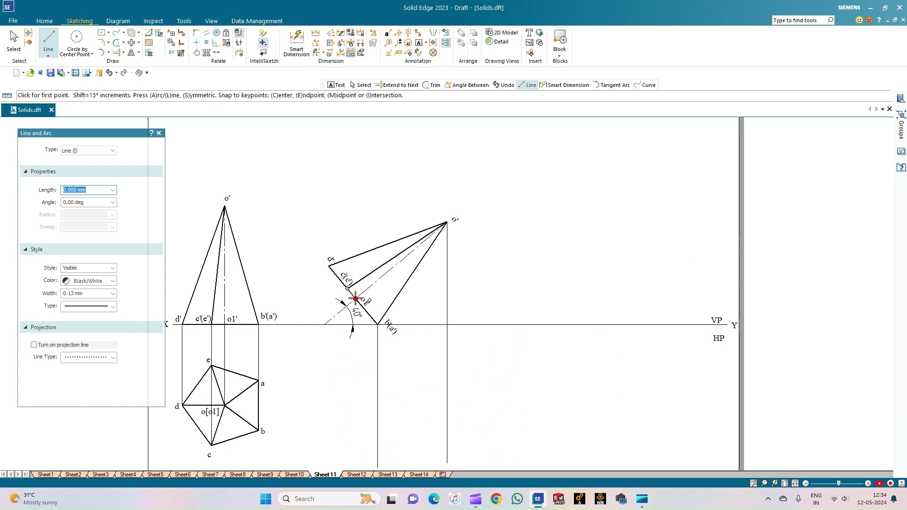
- Draw vertical projectors from the tilted front view's axis foot o1', corner c'(e') and corner d' down well below the XY line
{"action": "left_click", "coordinate": [355, 299]}
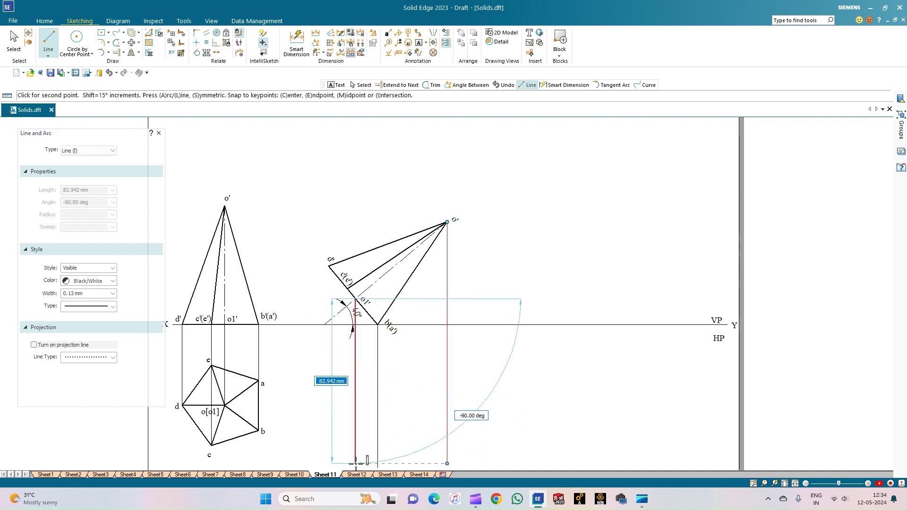
{"action": "left_click", "coordinate": [355, 462]}
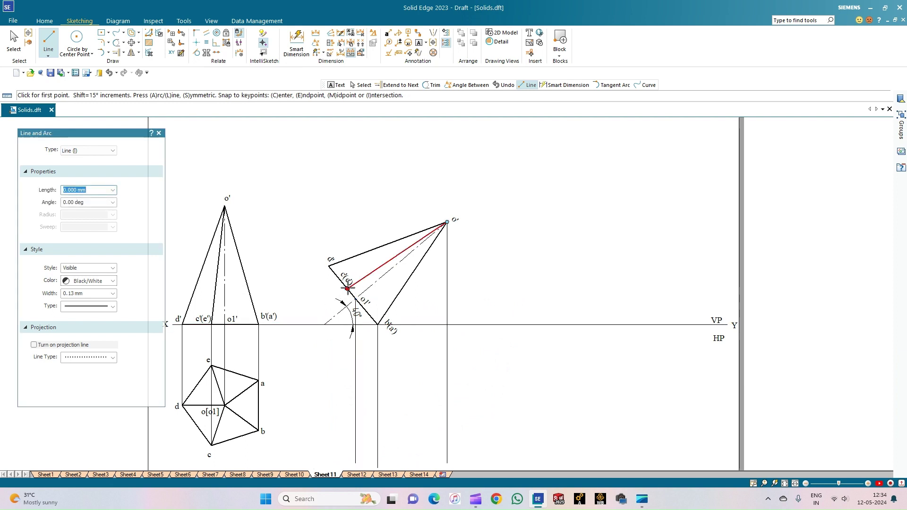
{"action": "left_click", "coordinate": [348, 288]}
{"action": "left_click", "coordinate": [347, 463]}
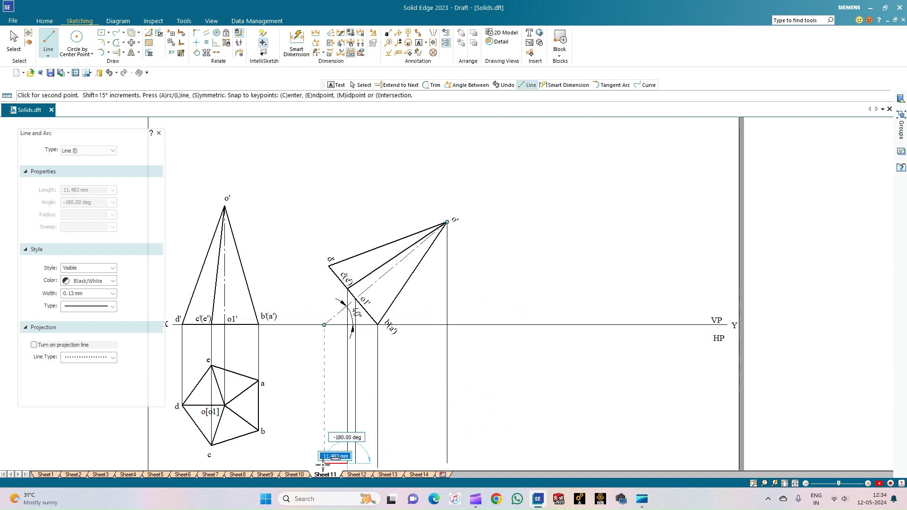
{"action": "left_click", "coordinate": [329, 266]}
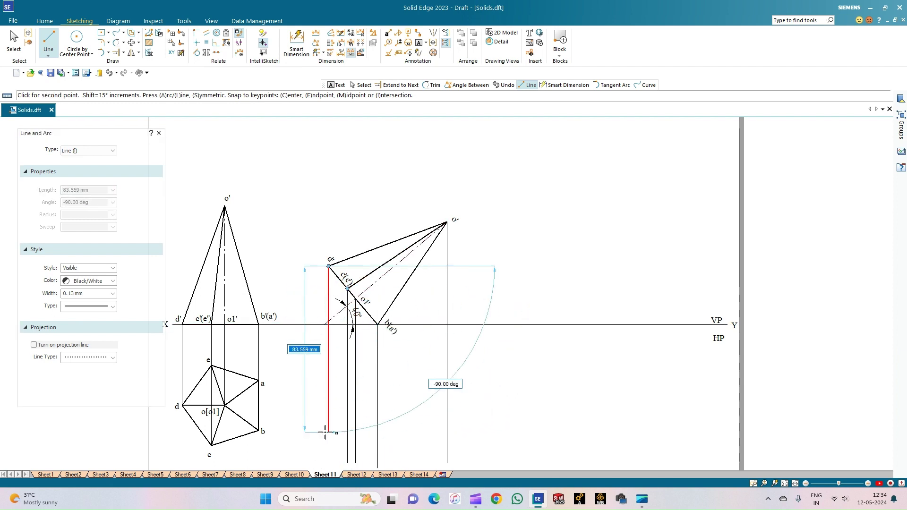
{"action": "left_click", "coordinate": [328, 468]}
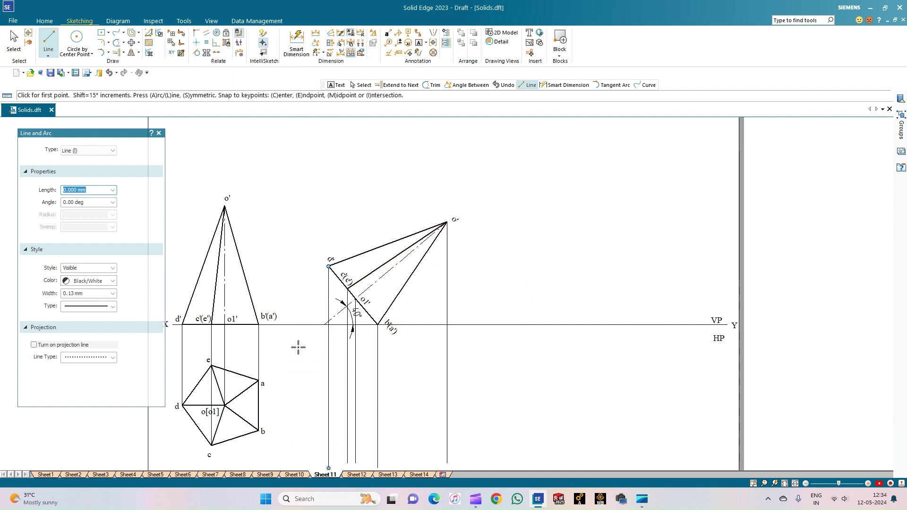
- Draw horizontal projectors from top-view corners a and b to the b'(a') projector, and from e and c to the c'(e') projector
{"action": "left_click", "coordinate": [259, 381]}
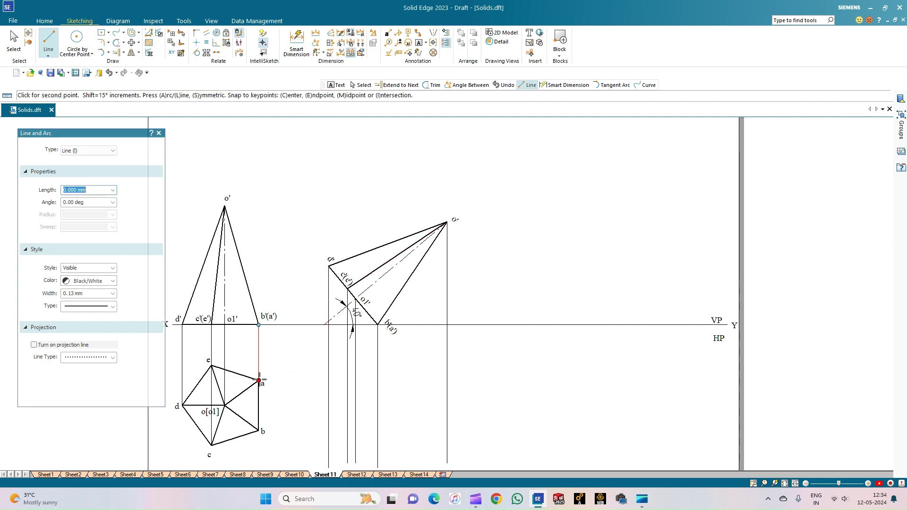
{"action": "left_click", "coordinate": [378, 381]}
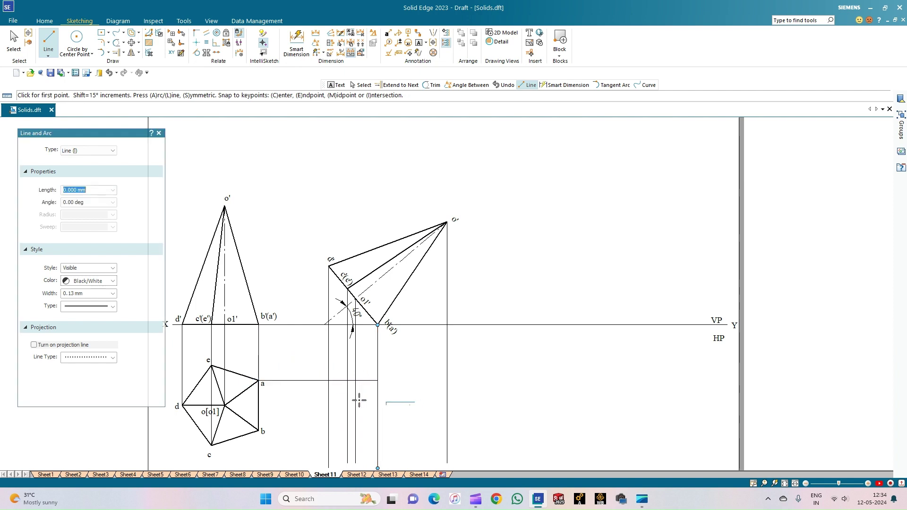
{"action": "left_click", "coordinate": [260, 430]}
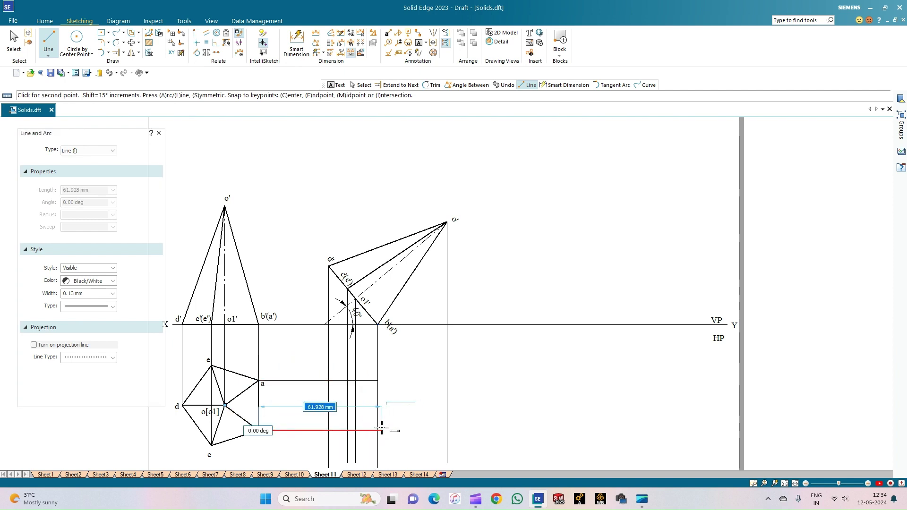
{"action": "left_click", "coordinate": [380, 430]}
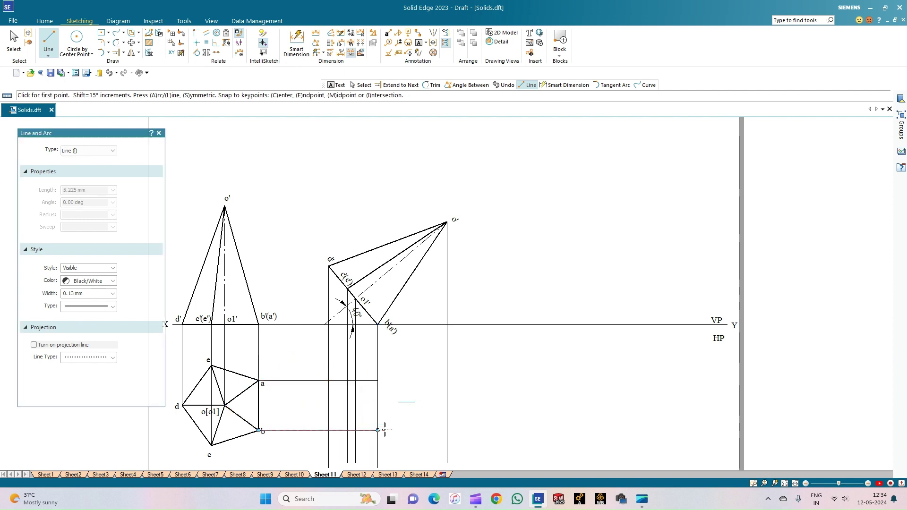
{"action": "left_click", "coordinate": [211, 366]}
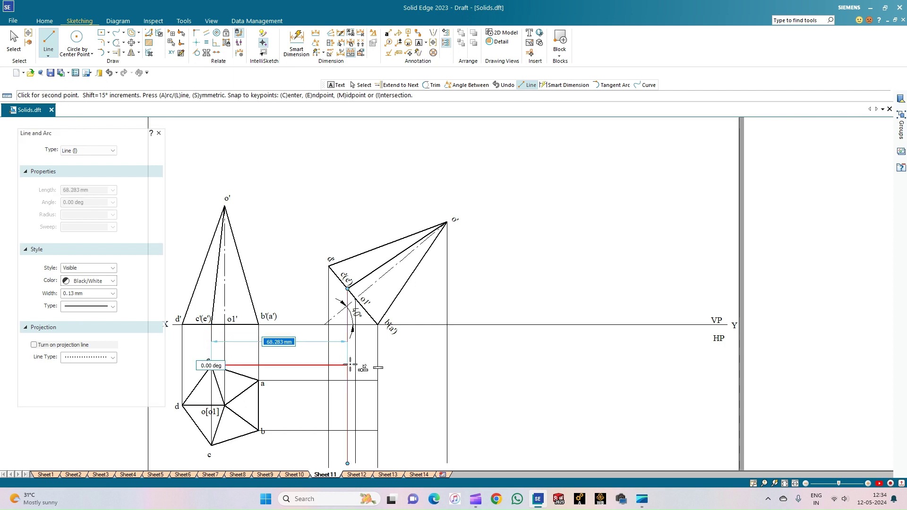
{"action": "left_click", "coordinate": [348, 365]}
{"action": "key", "text": "Escape"}
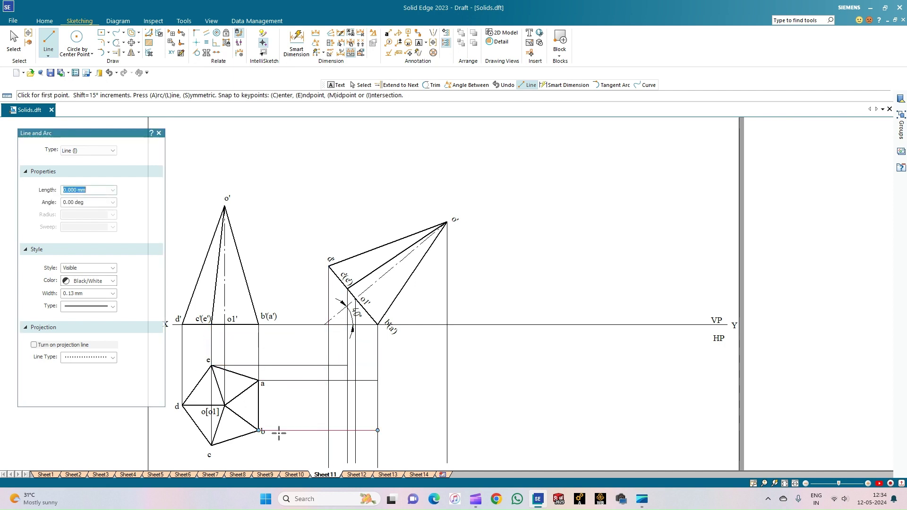
{"action": "left_click", "coordinate": [212, 445]}
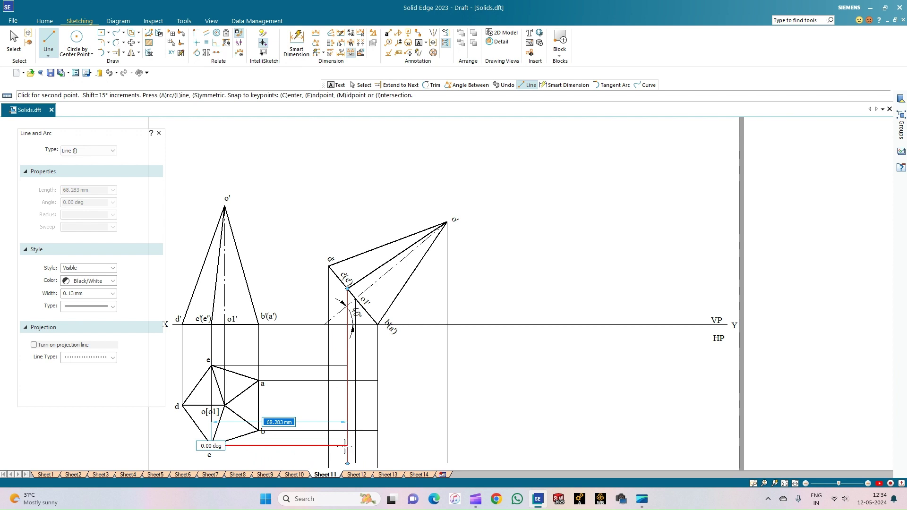
{"action": "left_click", "coordinate": [347, 445]}
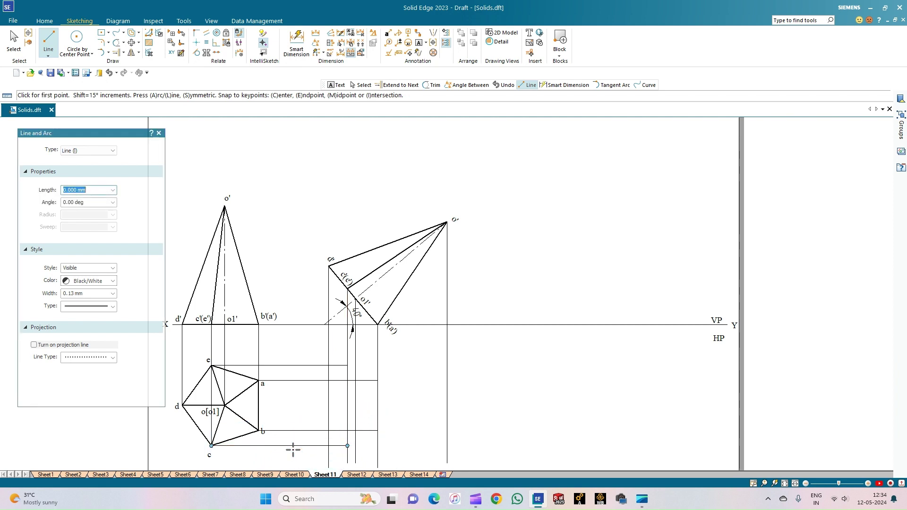
- Draw the horizontal projector from the top view's centre o across the d' projector to the apex projector
{"action": "left_click", "coordinate": [225, 406]}
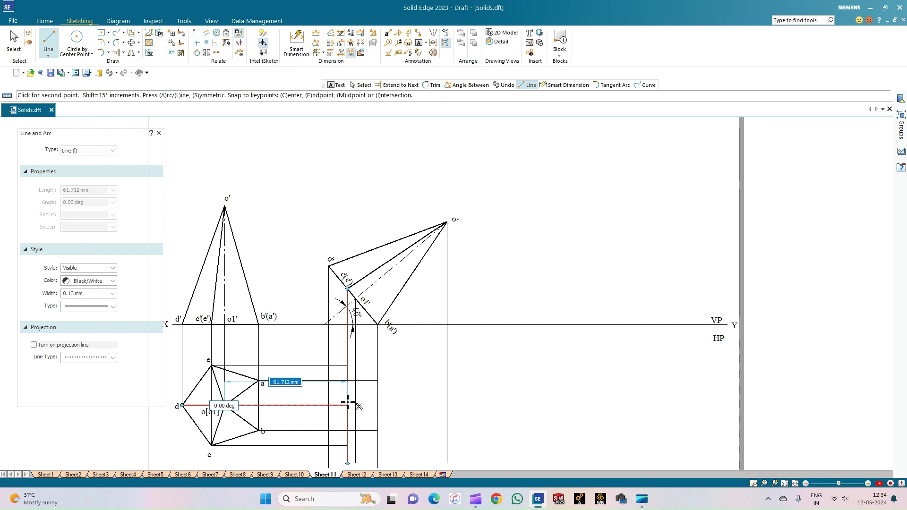
{"action": "left_click", "coordinate": [328, 405]}
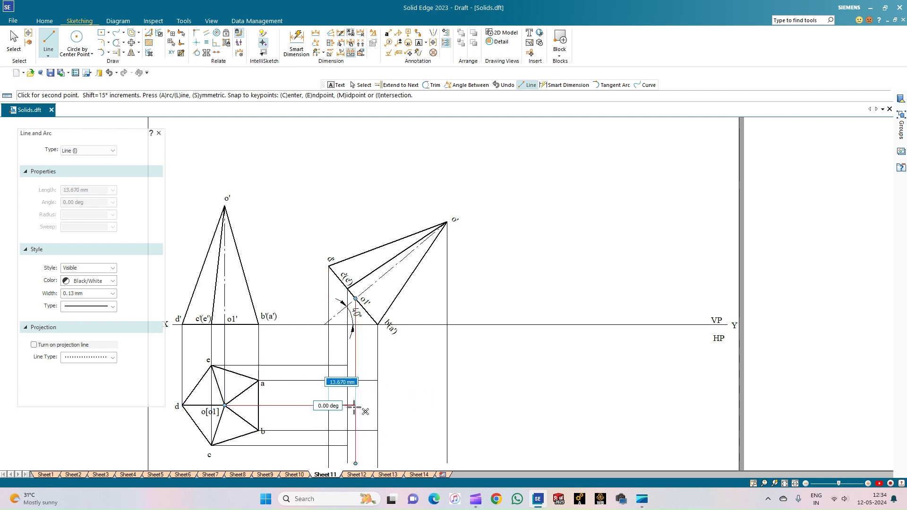
{"action": "left_click", "coordinate": [448, 405]}
{"action": "right_click", "coordinate": [497, 411]}
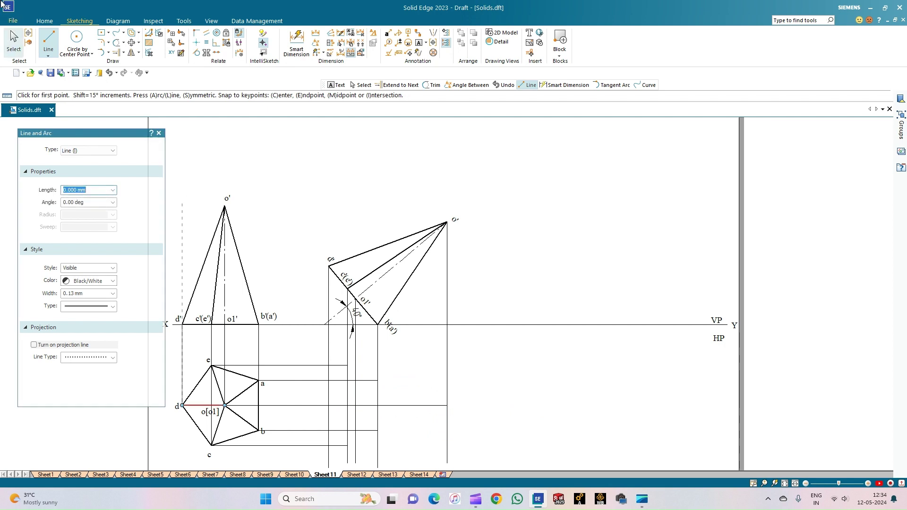
- Trim the tilted view's vertical projectors where they extend below their matching horizontal projectors
{"action": "left_click", "coordinate": [116, 43]}
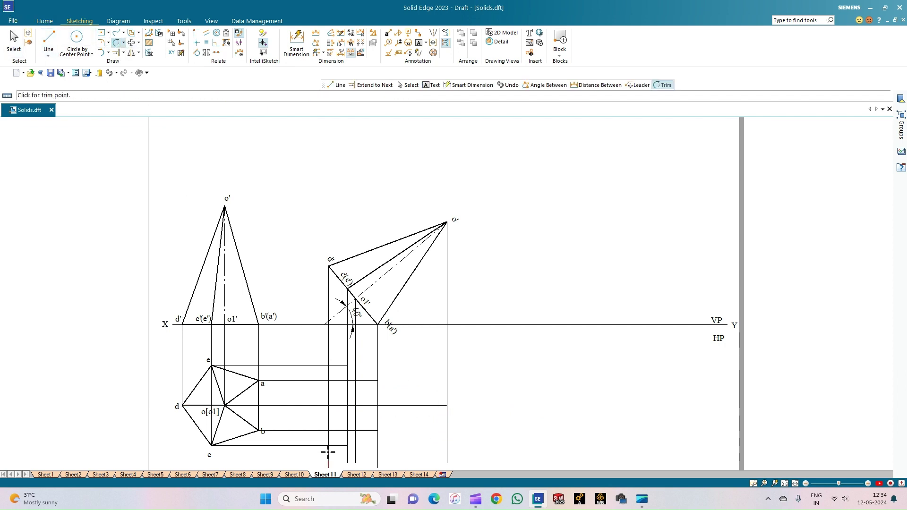
{"action": "mouse_move", "coordinate": [309, 459]}
{"action": "left_mouse_down"}
{"action": "mouse_move", "coordinate": [409, 461]}
{"action": "mouse_move", "coordinate": [436, 447]}
{"action": "mouse_move", "coordinate": [478, 442]}
{"action": "left_mouse_up"}
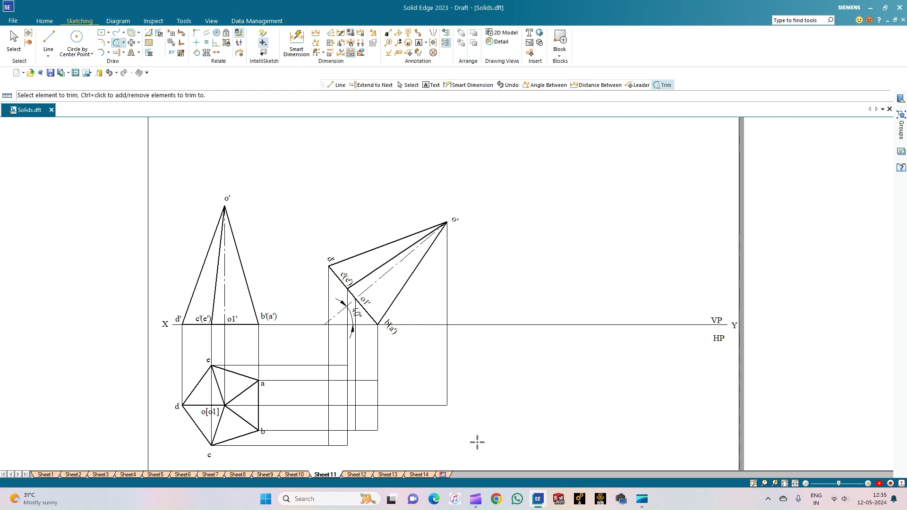
{"action": "left_click", "coordinate": [357, 416]}
{"action": "mouse_move", "coordinate": [331, 399]}
{"action": "left_mouse_down"}
{"action": "mouse_move", "coordinate": [324, 438]}
{"action": "mouse_move", "coordinate": [427, 428]}
{"action": "left_mouse_up"}
- Draw the tilted pyramid's top view with 0.50 mm lines, joining the projected base corners to each other and to the apex
{"action": "left_click", "coordinate": [48, 40]}
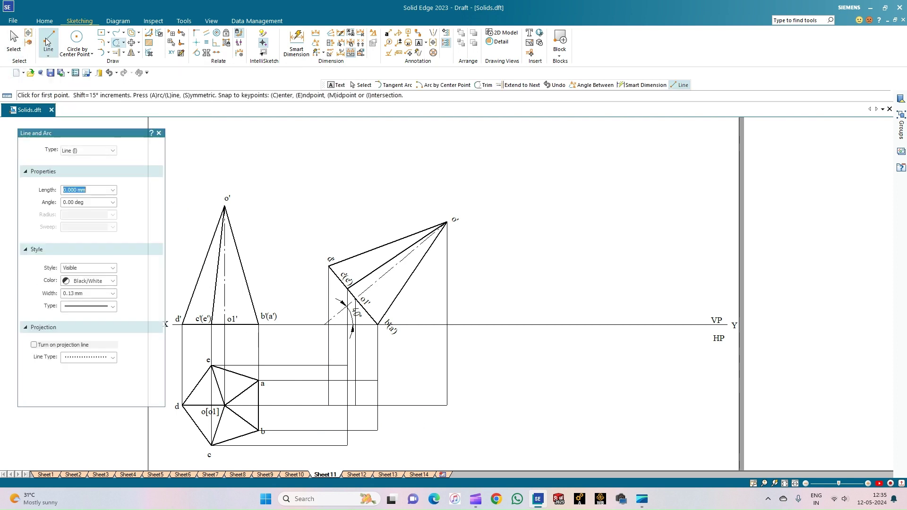
{"action": "left_click", "coordinate": [113, 293]}
{"action": "left_click", "coordinate": [78, 331]}
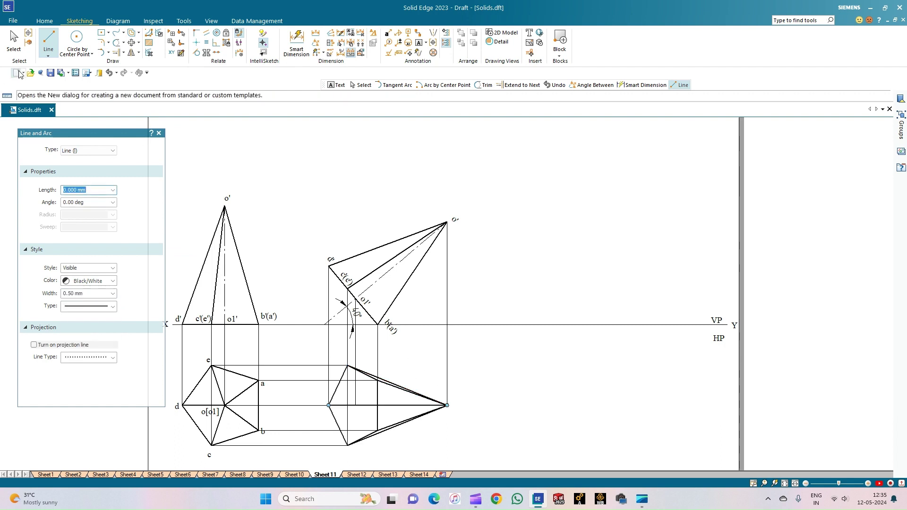
- Move the tilted front view's b'(a') label above the XY line, next to the o1' label along the base
{"action": "left_click", "coordinate": [14, 40]}
{"action": "left_click", "coordinate": [390, 325]}
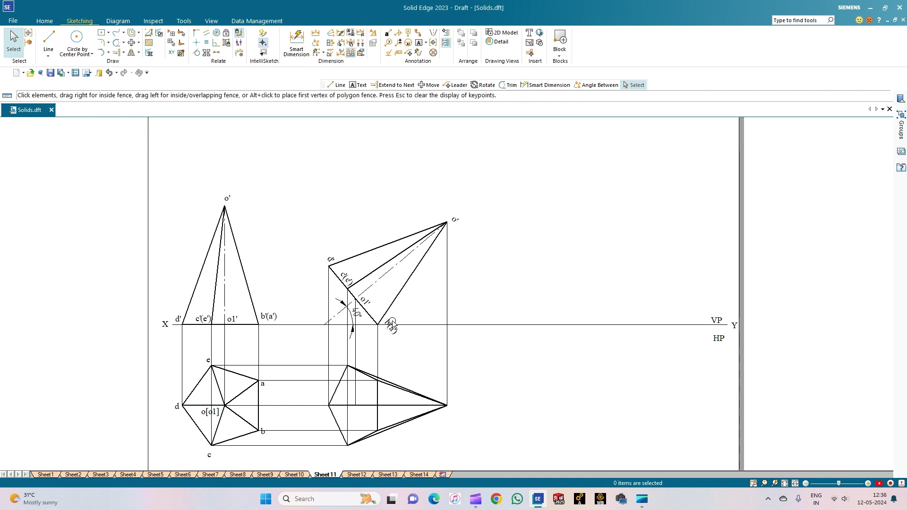
{"action": "left_click_drag", "start_coordinate": [392, 323], "coordinate": [378, 309]}
{"action": "left_click", "coordinate": [401, 355]}
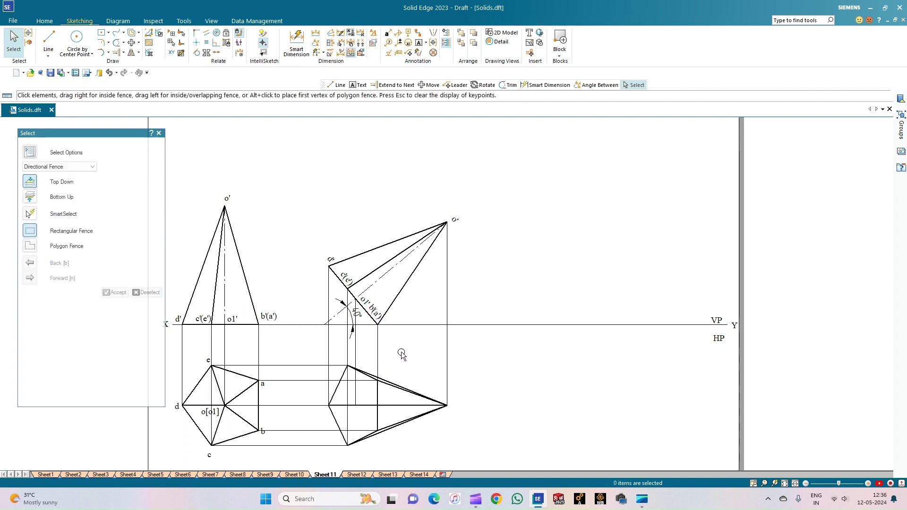
- Change the vertical base edge ab in the tilted pyramid's top view to a dashed line type
{"action": "left_click", "coordinate": [378, 397]}
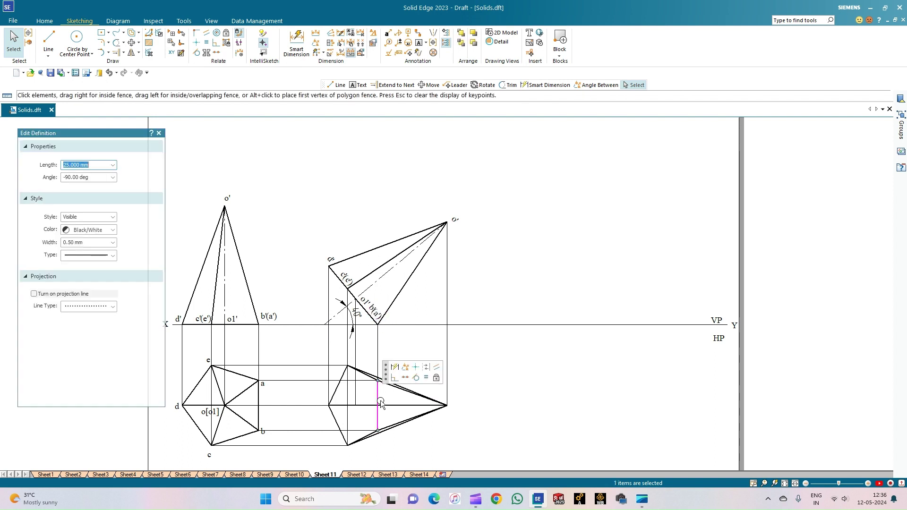
{"action": "left_click", "coordinate": [112, 256]}
{"action": "left_click", "coordinate": [94, 280]}
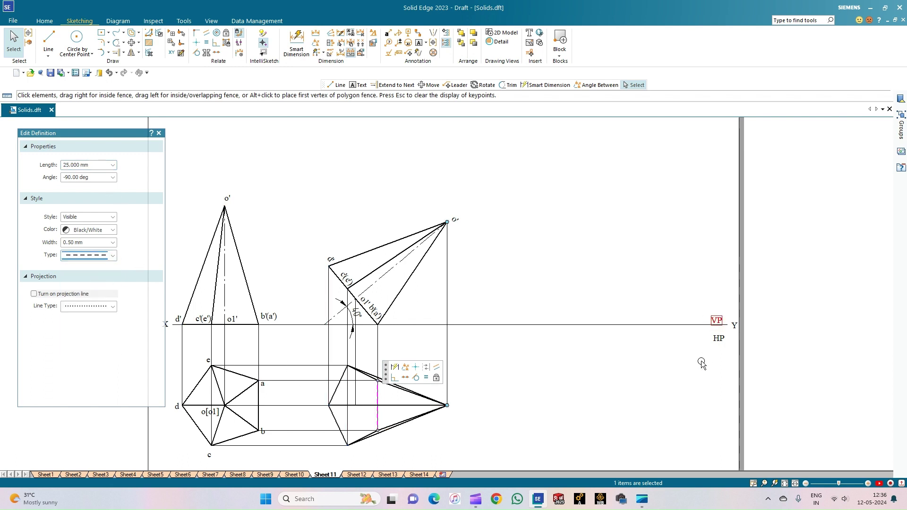
{"action": "left_click", "coordinate": [493, 417]}
{"action": "scroll", "coordinate": [494, 418], "scroll_direction": "up", "scroll_amount": 2}
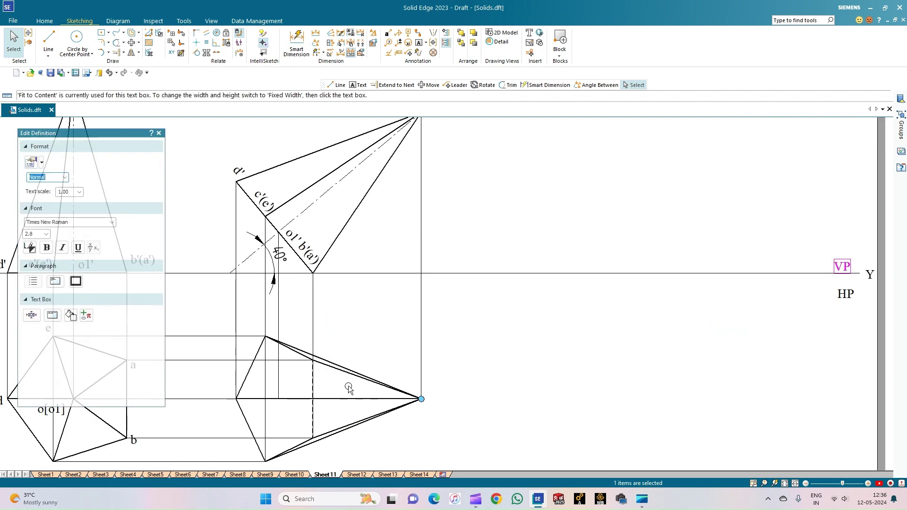
{"action": "key", "text": "Escape"}
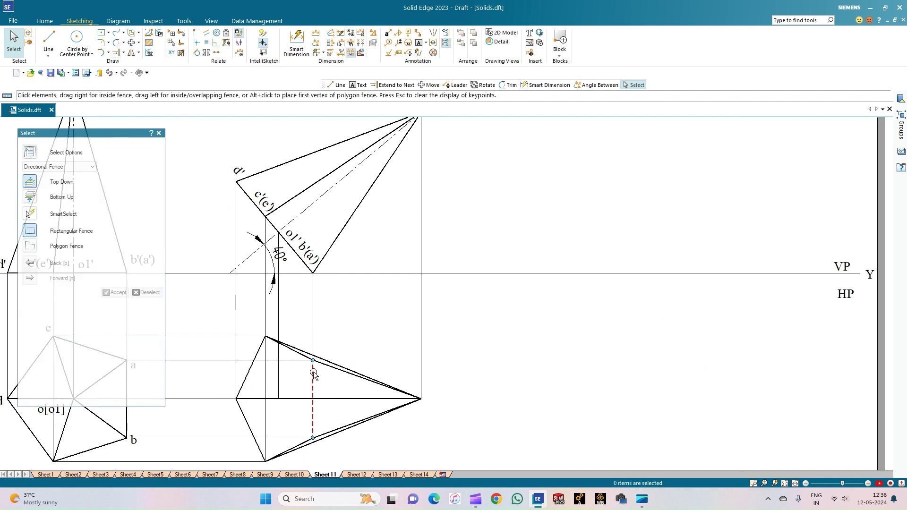
- Change the slant edges from base corners a and b to the apex in the second top view to dashed lines
{"action": "left_click", "coordinate": [327, 371]}
{"action": "left_click", "coordinate": [336, 431], "text": "ctrl"}
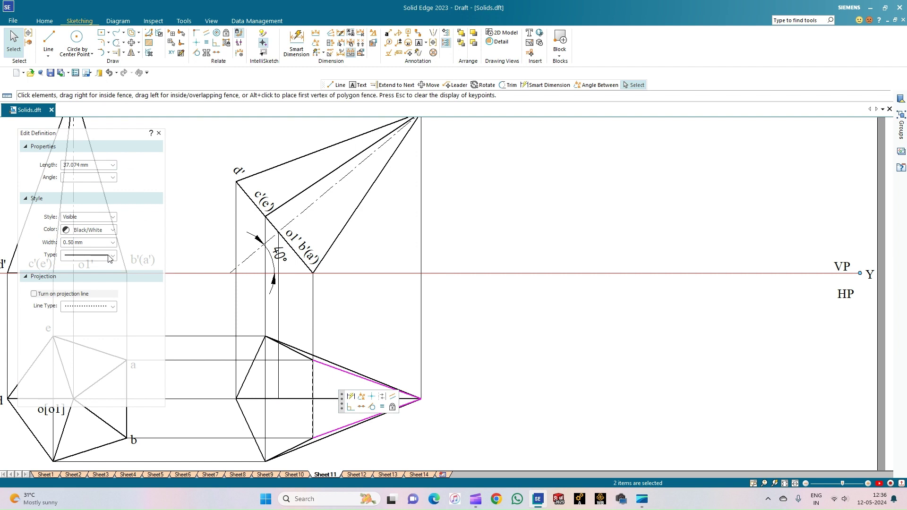
{"action": "left_click", "coordinate": [110, 259]}
{"action": "left_click", "coordinate": [87, 284]}
{"action": "left_click", "coordinate": [654, 368]}
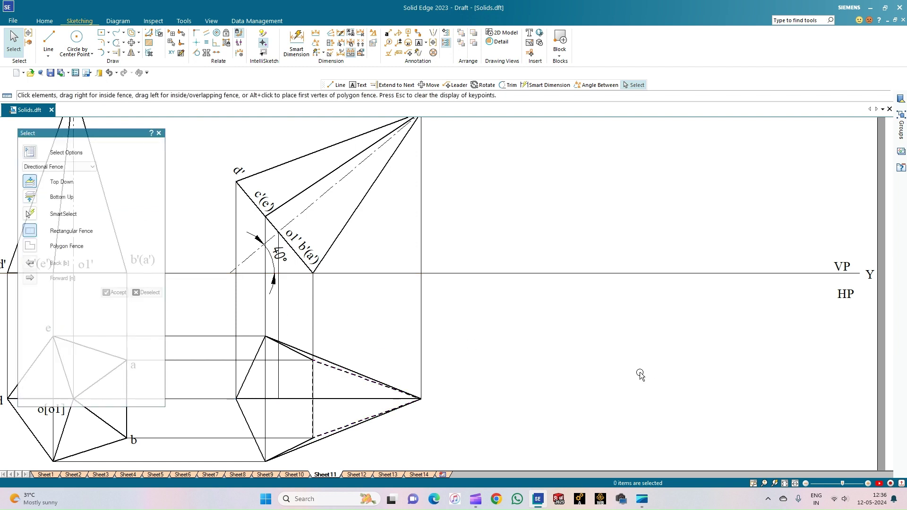
{"action": "scroll", "coordinate": [641, 375], "scroll_direction": "down", "scroll_amount": 1}
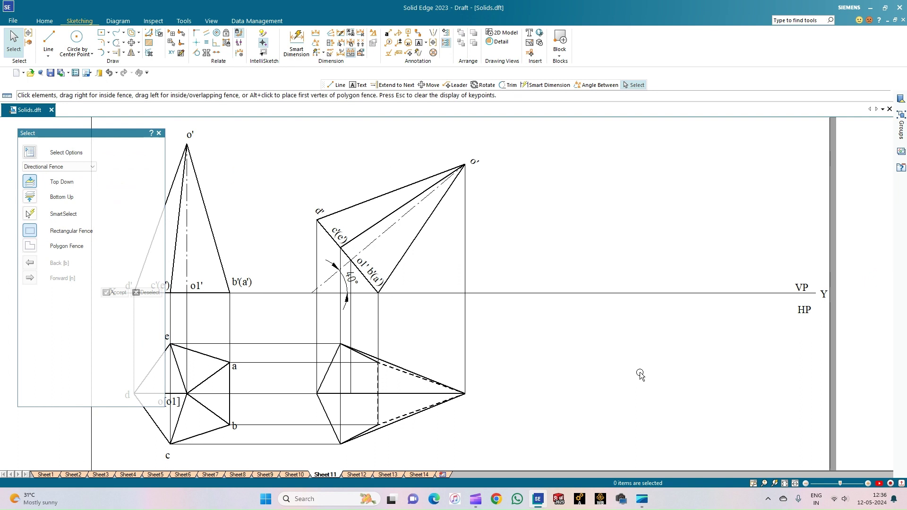
{"action": "scroll", "coordinate": [608, 396], "scroll_direction": "up", "scroll_amount": 1}
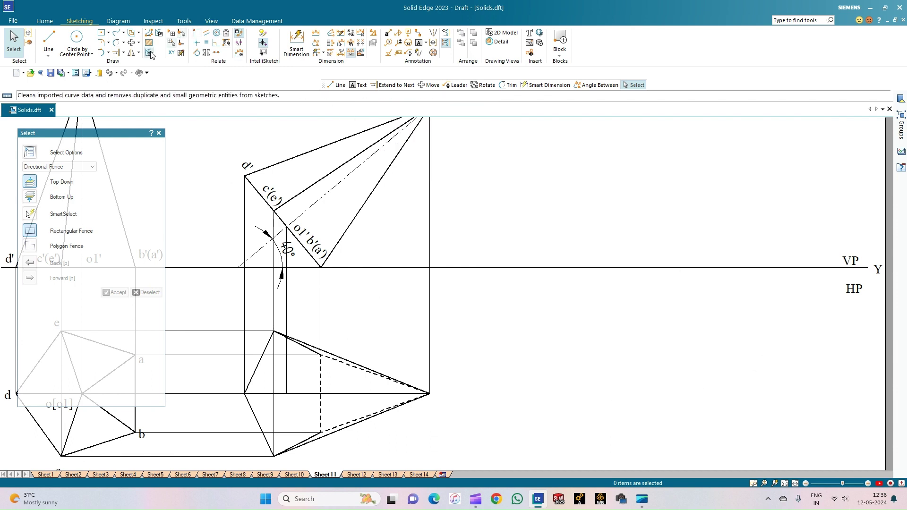
{"action": "left_click", "coordinate": [116, 43]}
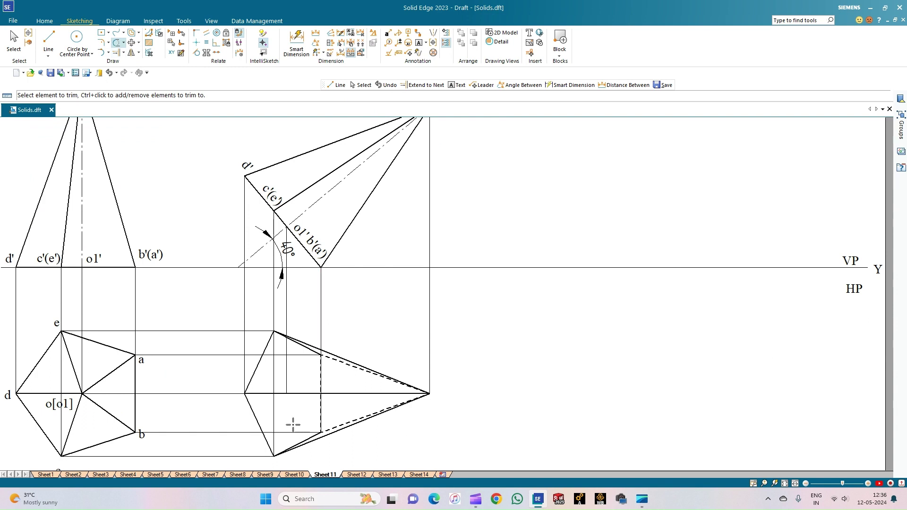
{"action": "scroll", "coordinate": [285, 419], "scroll_direction": "up", "scroll_amount": 2}
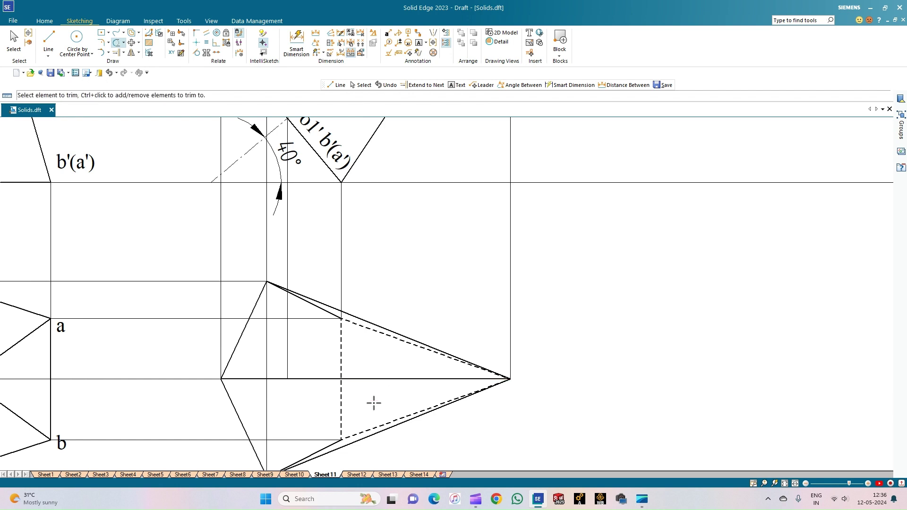
{"action": "scroll", "coordinate": [372, 409], "scroll_direction": "down", "scroll_amount": 1}
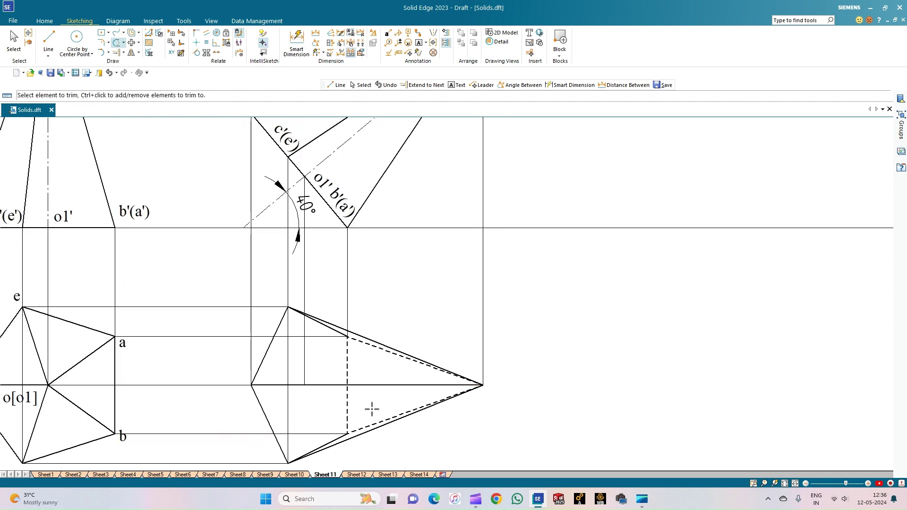
- Label the apex o and the base corners a and b in the tilted pyramid's top view
{"action": "left_click", "coordinate": [418, 42]}
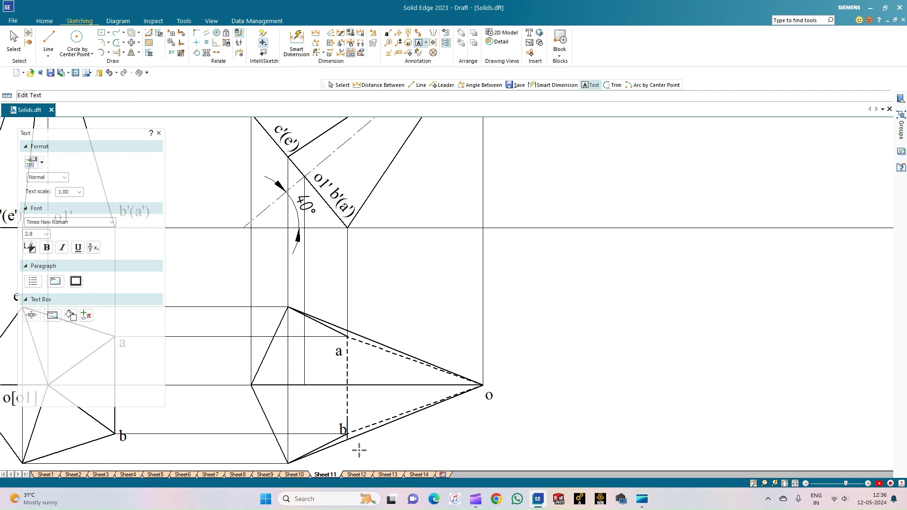
{"action": "scroll", "coordinate": [360, 451], "scroll_direction": "down", "scroll_amount": 1}
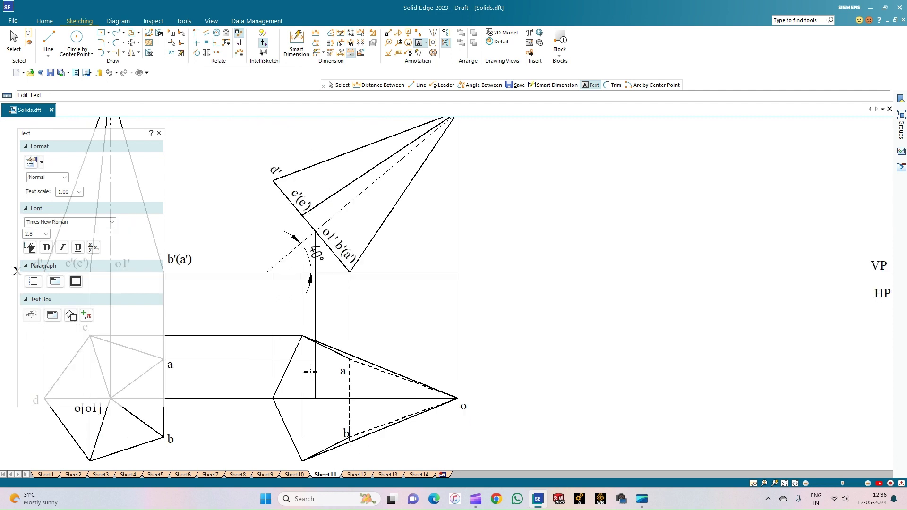
{"action": "left_click", "coordinate": [14, 40]}
- Change the base edges ea and bc in the tilted pyramid's top view to a dashed line type
{"action": "scroll", "coordinate": [333, 357], "scroll_direction": "up", "scroll_amount": 2}
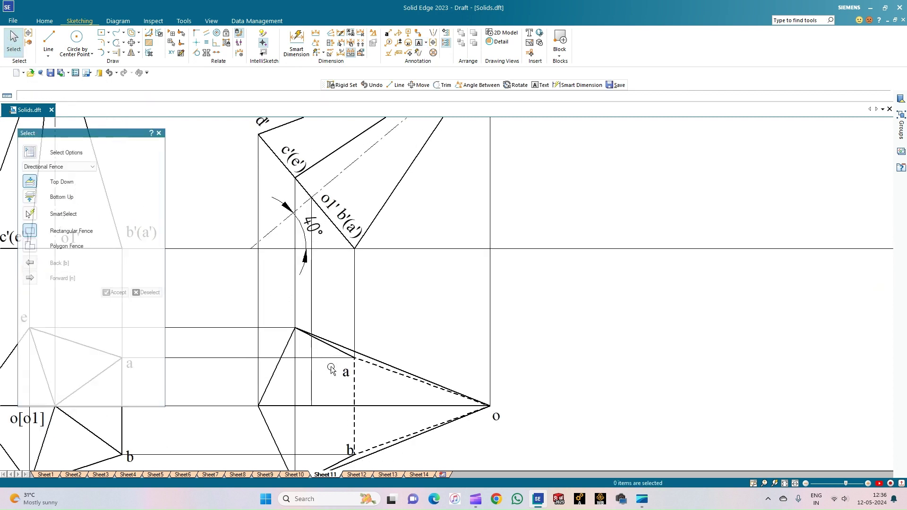
{"action": "left_click", "coordinate": [336, 348]}
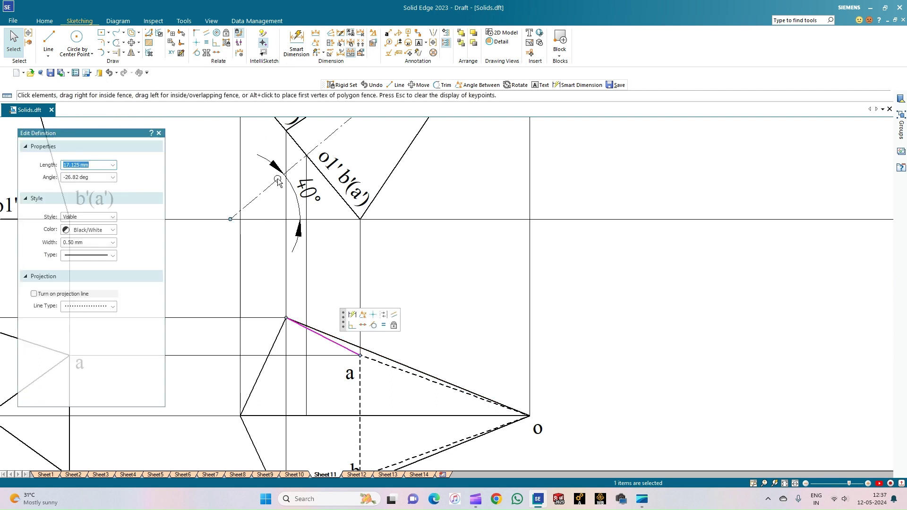
{"action": "left_click", "coordinate": [112, 255]}
{"action": "left_click", "coordinate": [94, 280]}
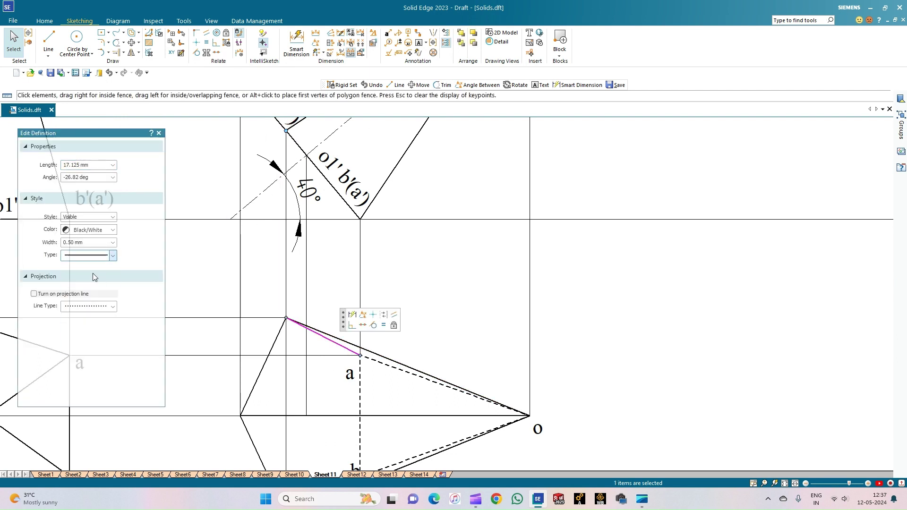
{"action": "key", "text": "Escape"}
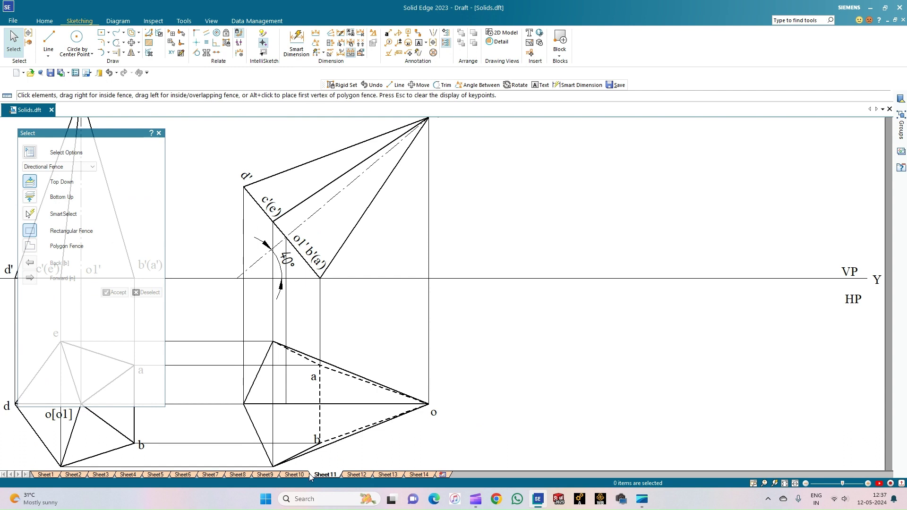
{"action": "left_click", "coordinate": [312, 447]}
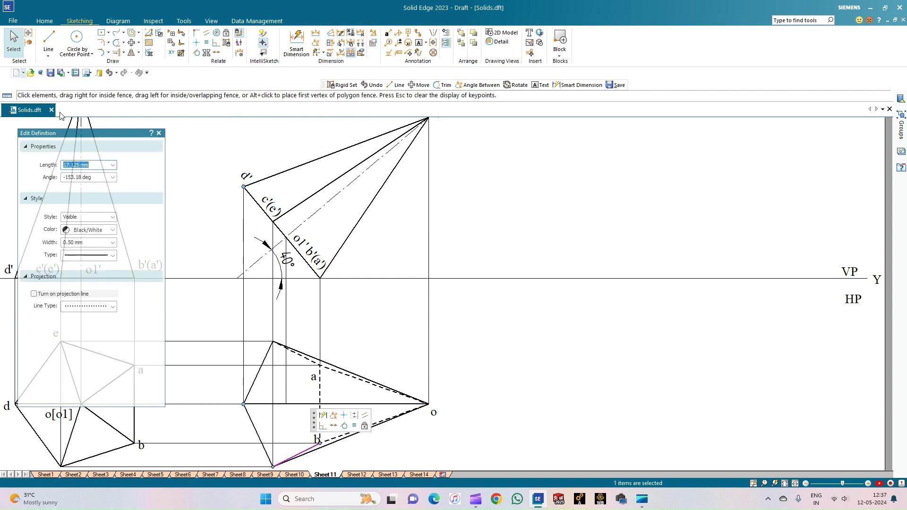
{"action": "left_click", "coordinate": [112, 255]}
{"action": "left_click", "coordinate": [97, 272]}
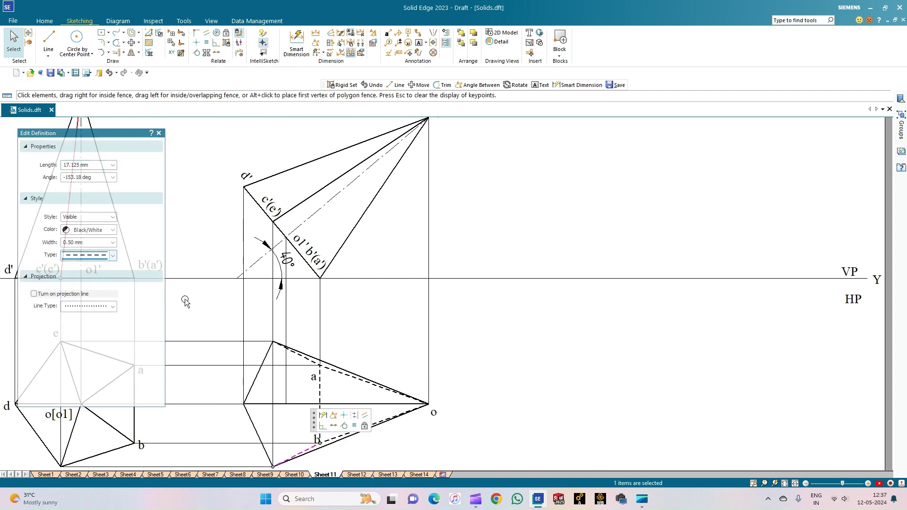
{"action": "left_click", "coordinate": [534, 361]}
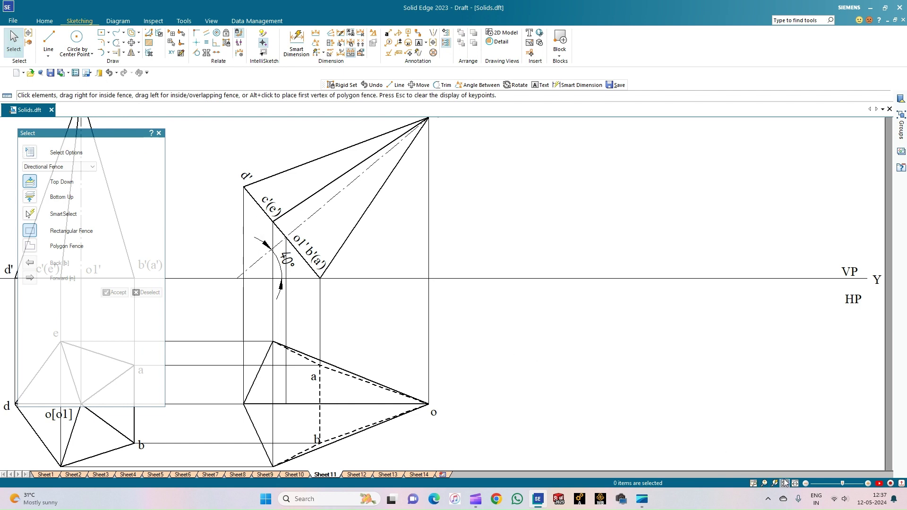
- Label the remaining base corners e, d and c and the base centre o1 in the tilted pyramid's top view
{"action": "scroll", "coordinate": [718, 283], "scroll_direction": "down", "scroll_amount": 1}
{"action": "scroll", "coordinate": [376, 407], "scroll_direction": "up", "scroll_amount": 3}
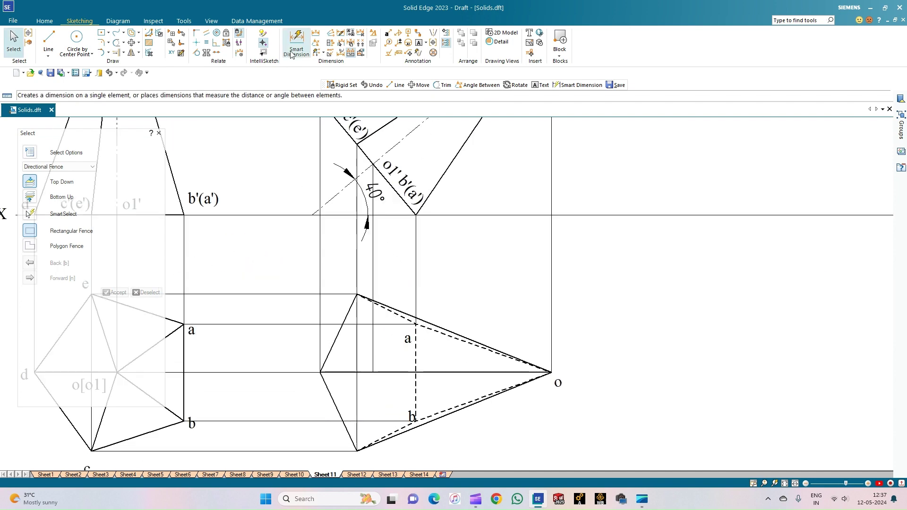
{"action": "left_click", "coordinate": [419, 42]}
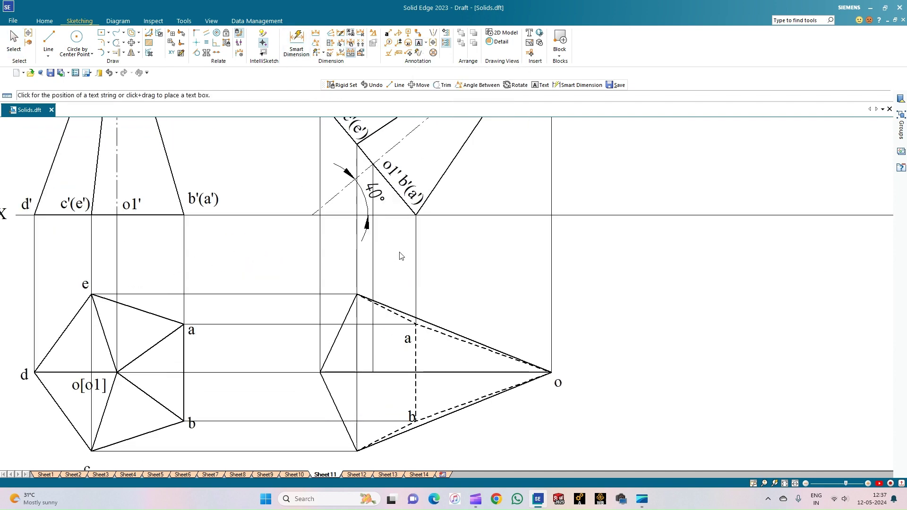
{"action": "left_click", "coordinate": [348, 275]}
{"action": "type", "text": "e"}
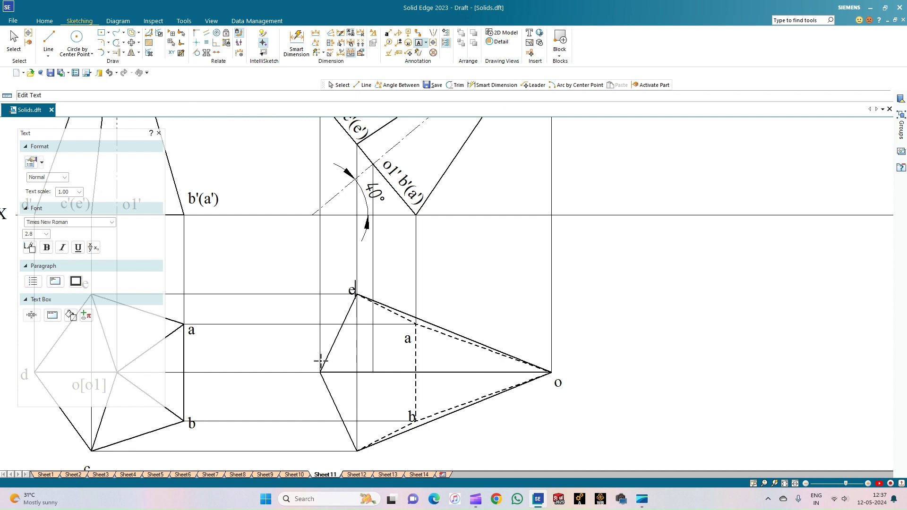
{"action": "left_click", "coordinate": [309, 356]}
{"action": "type", "text": "d"}
{"action": "left_click", "coordinate": [350, 460]}
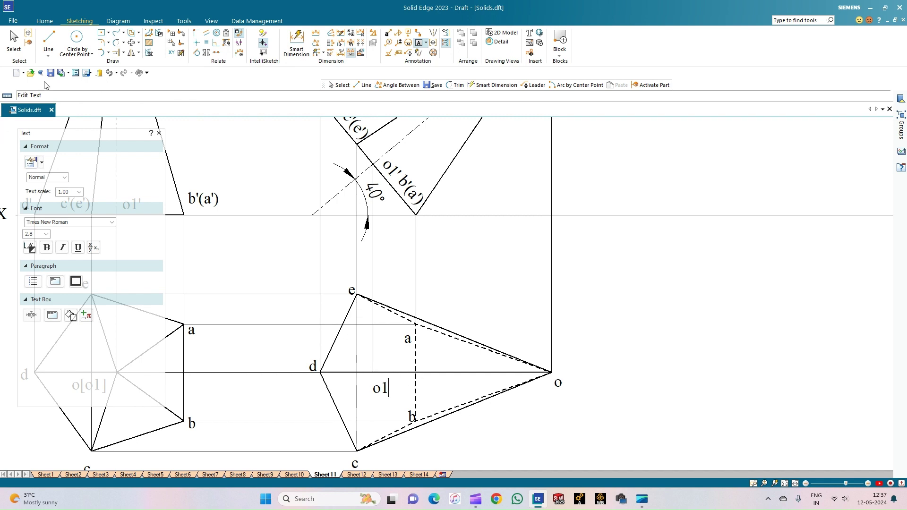
- Move the b label in the tilted pyramid's top view clear of the dashed edges, just above corner b
{"action": "left_click", "coordinate": [13, 41]}
{"action": "double_click", "coordinate": [409, 408]}
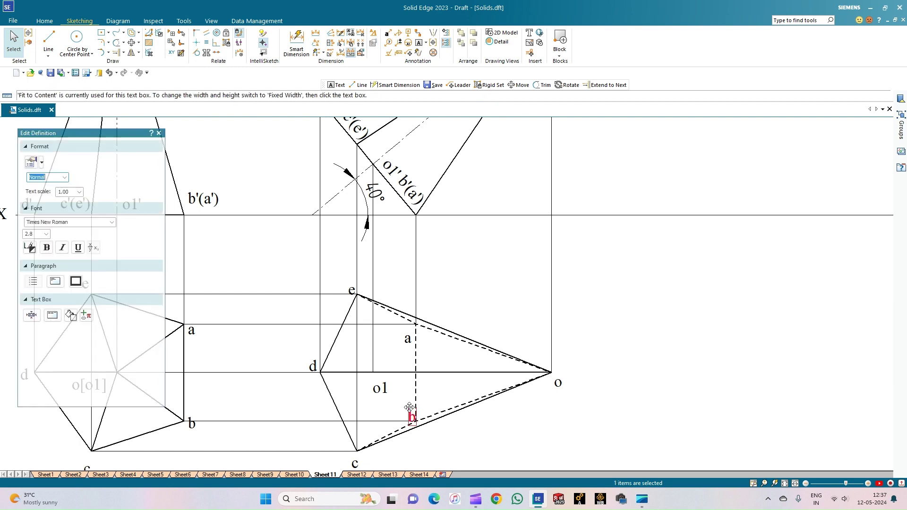
{"action": "left_click", "coordinate": [452, 428]}
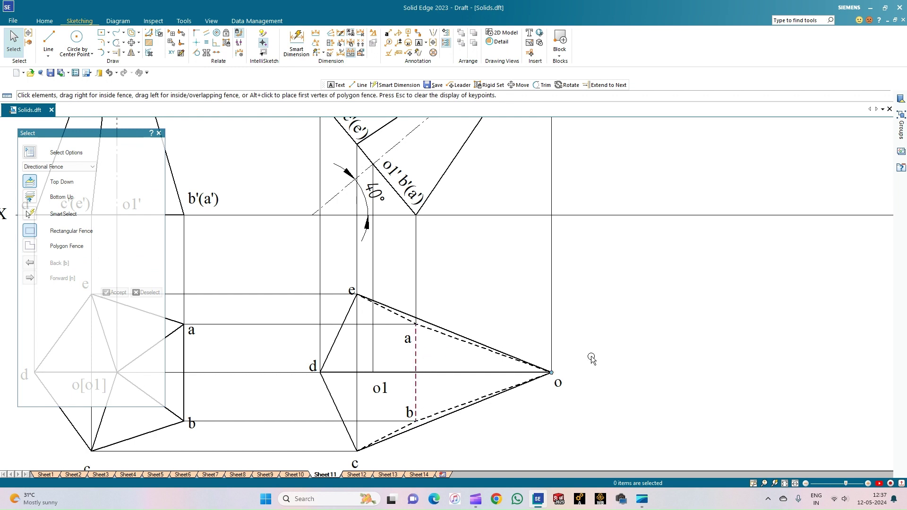
- Draw a 0.13 mm wide horizontal line about 75 mm long in the empty HP area beside the second top view
{"action": "left_click", "coordinate": [786, 484]}
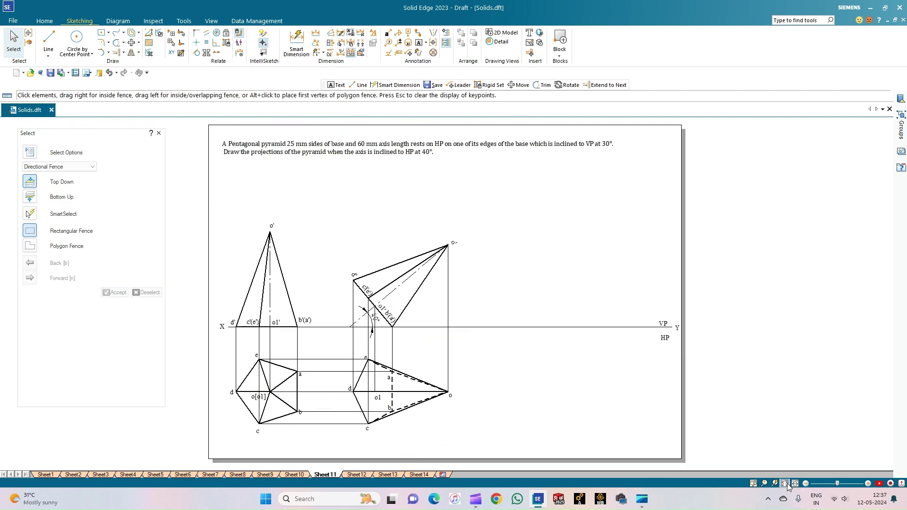
{"action": "scroll", "coordinate": [588, 392], "scroll_direction": "up", "scroll_amount": 3}
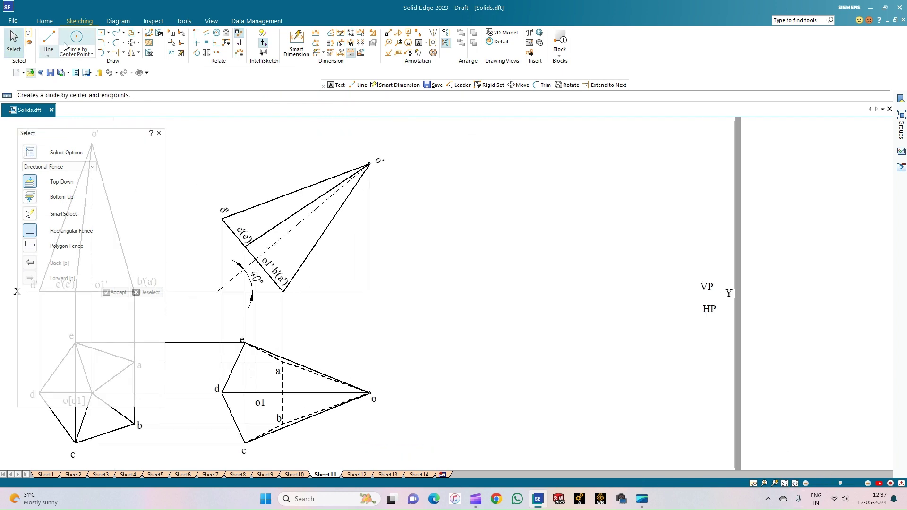
{"action": "left_click", "coordinate": [48, 38]}
{"action": "left_click", "coordinate": [113, 293]}
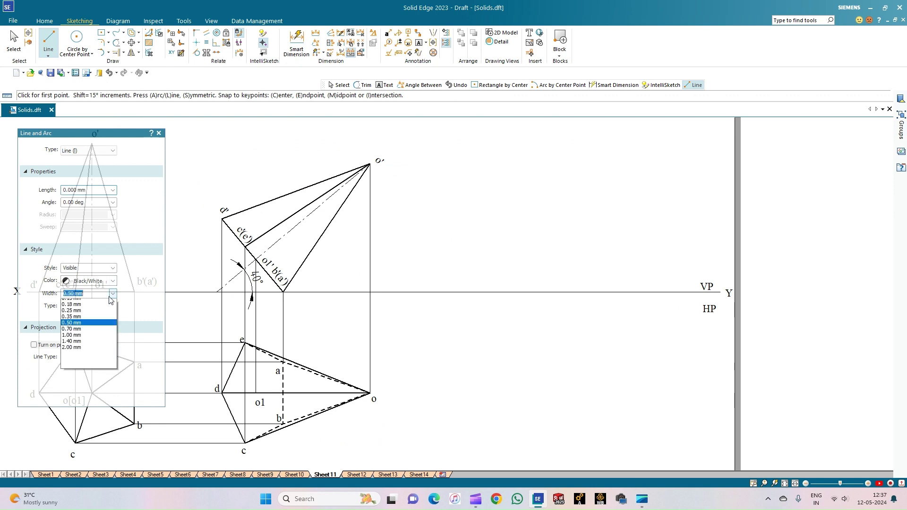
{"action": "left_click", "coordinate": [81, 308]}
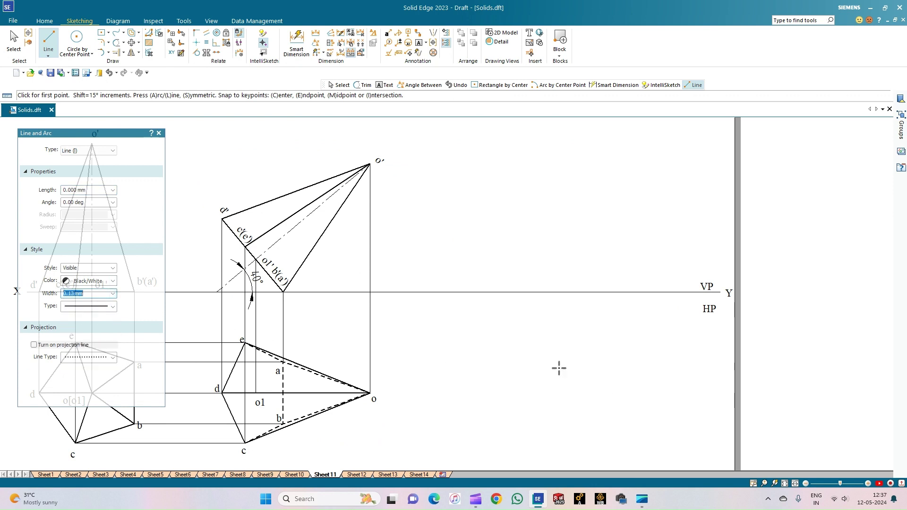
{"action": "left_click", "coordinate": [495, 351]}
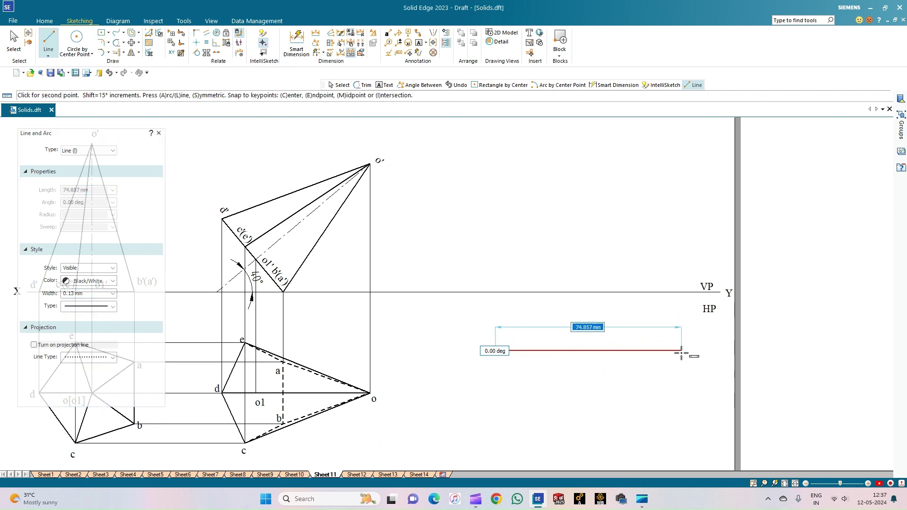
{"action": "left_click", "coordinate": [681, 351]}
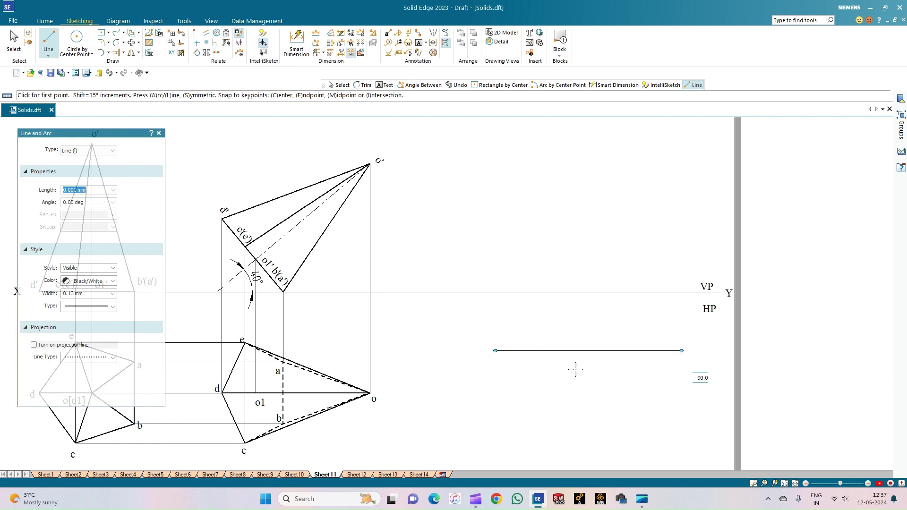
- Draw a line at -30° from the new horizontal line's start point, sloping down into the HP area
{"action": "left_click", "coordinate": [494, 351]}
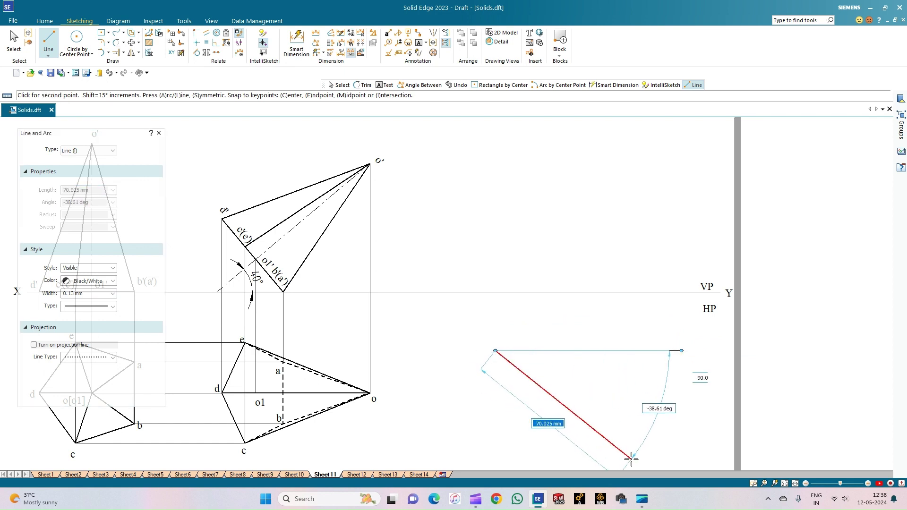
{"action": "key", "text": "Tab"}
{"action": "type", "text": "-"}
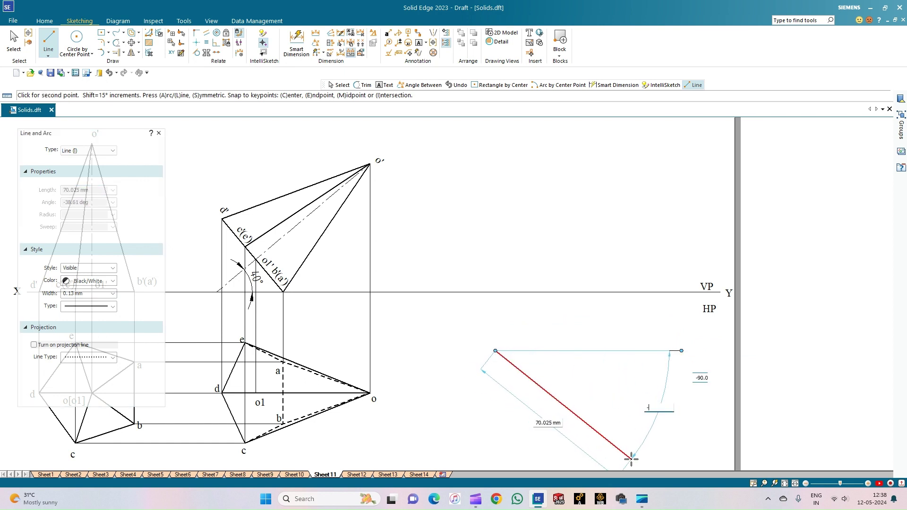
{"action": "key", "text": "Tab"}
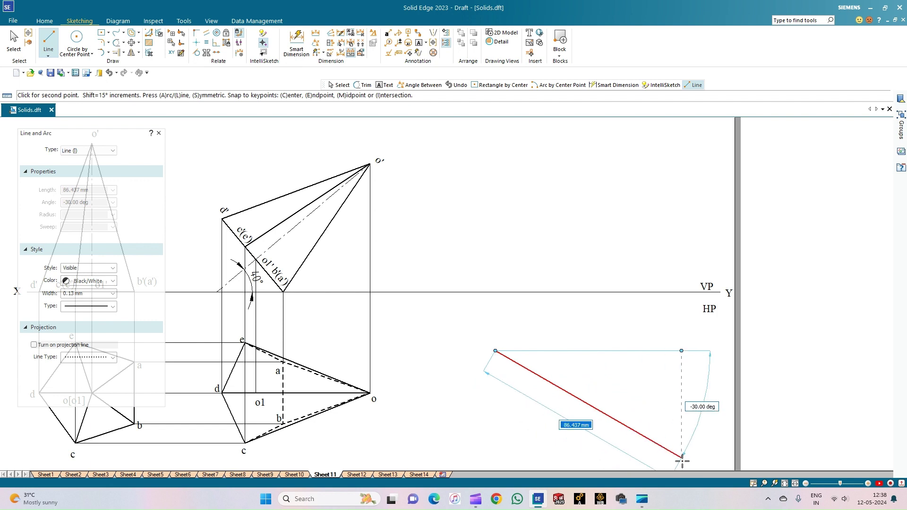
{"action": "left_click", "coordinate": [694, 464]}
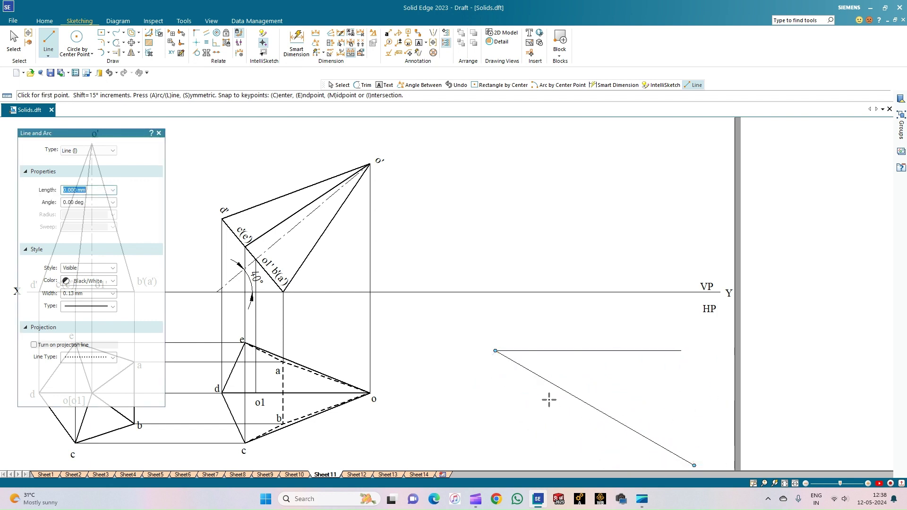
{"action": "left_click", "coordinate": [14, 40]}
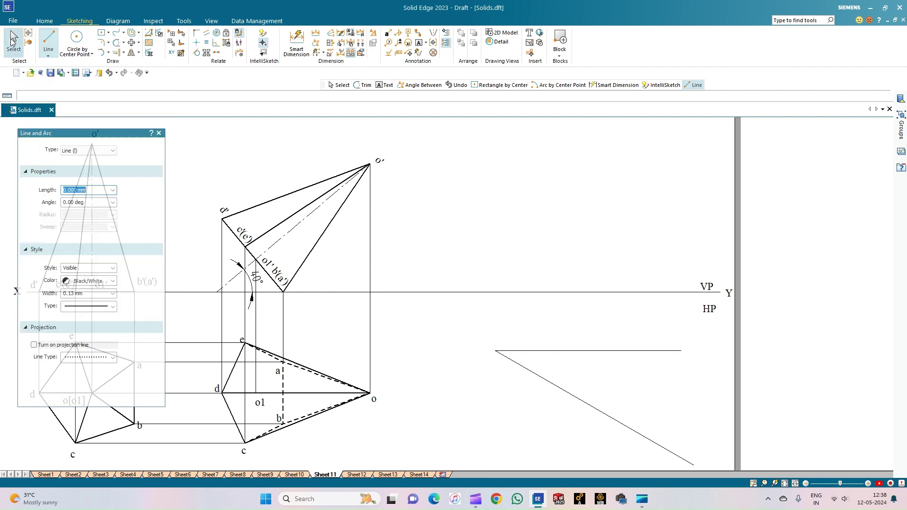
- Select all solid and dashed edges of the tilted pyramid's top view together
{"action": "scroll", "coordinate": [301, 395], "scroll_direction": "up", "scroll_amount": 1}
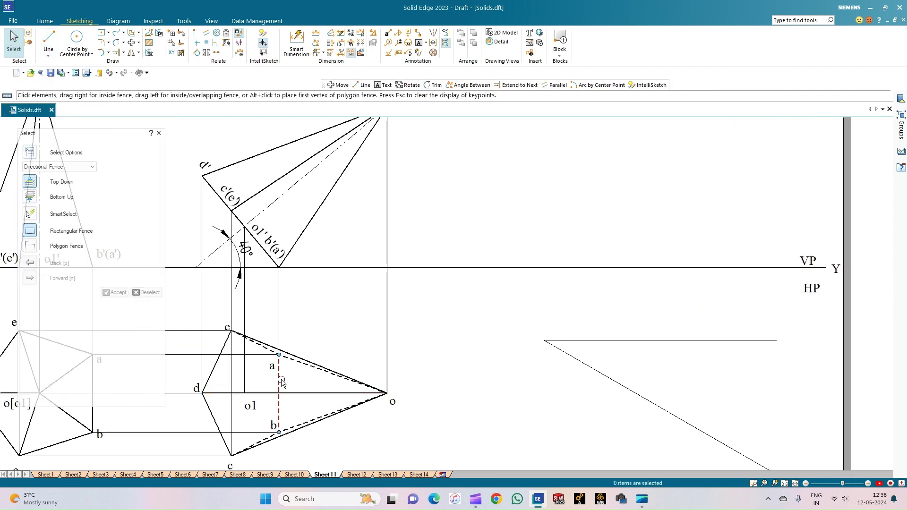
{"action": "left_click", "coordinate": [280, 382]}
{"action": "left_click", "coordinate": [297, 395], "text": "ctrl"}
{"action": "left_click", "coordinate": [210, 375], "text": "ctrl"}
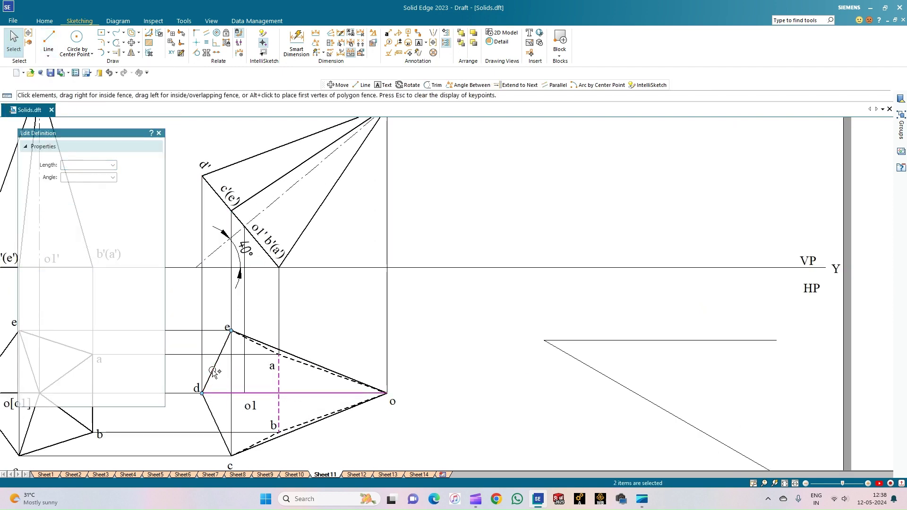
{"action": "left_click", "coordinate": [217, 424], "text": "ctrl"}
{"action": "left_click", "coordinate": [263, 450], "text": "ctrl"}
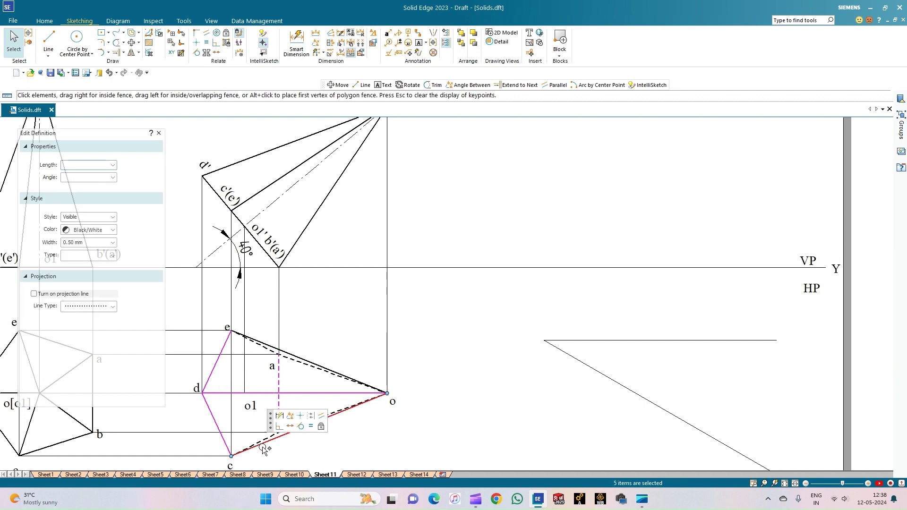
{"action": "left_click", "coordinate": [302, 362], "text": "ctrl"}
{"action": "left_click", "coordinate": [303, 366], "text": "ctrl"}
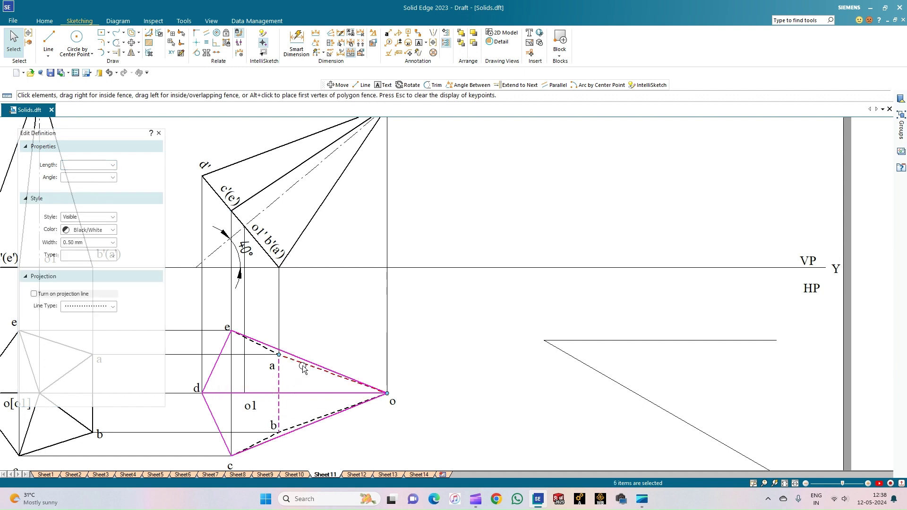
{"action": "left_click", "coordinate": [248, 345], "text": "ctrl"}
{"action": "left_click", "coordinate": [266, 352], "text": "ctrl"}
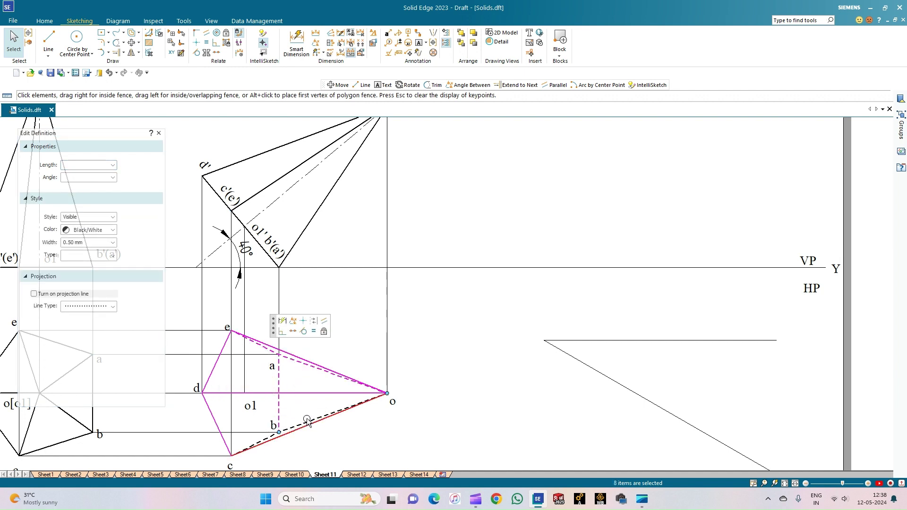
{"action": "left_click", "coordinate": [270, 436], "text": "ctrl"}
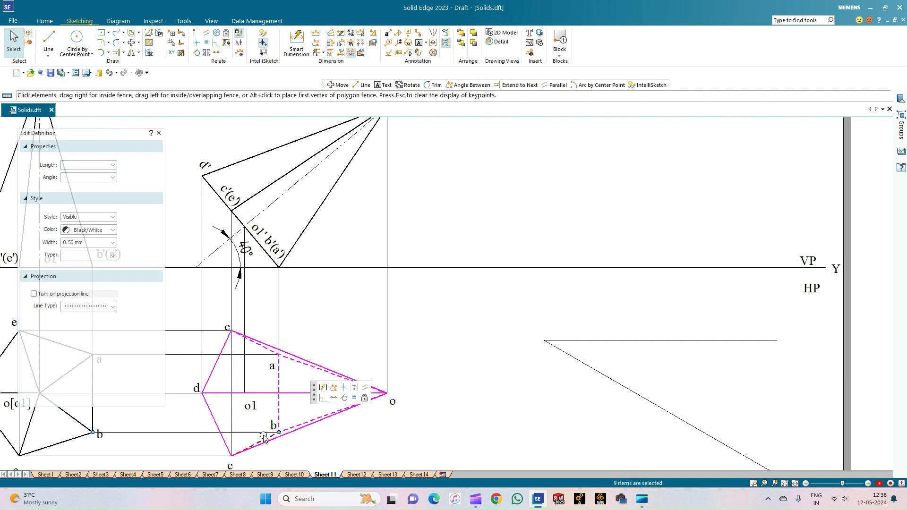
{"action": "left_click", "coordinate": [264, 438], "text": "ctrl"}
- Add the labels o, b, o1, d, e, a and c to the selected edges of the tilted pyramid's top view
{"action": "scroll", "coordinate": [382, 435], "scroll_direction": "up", "scroll_amount": 2}
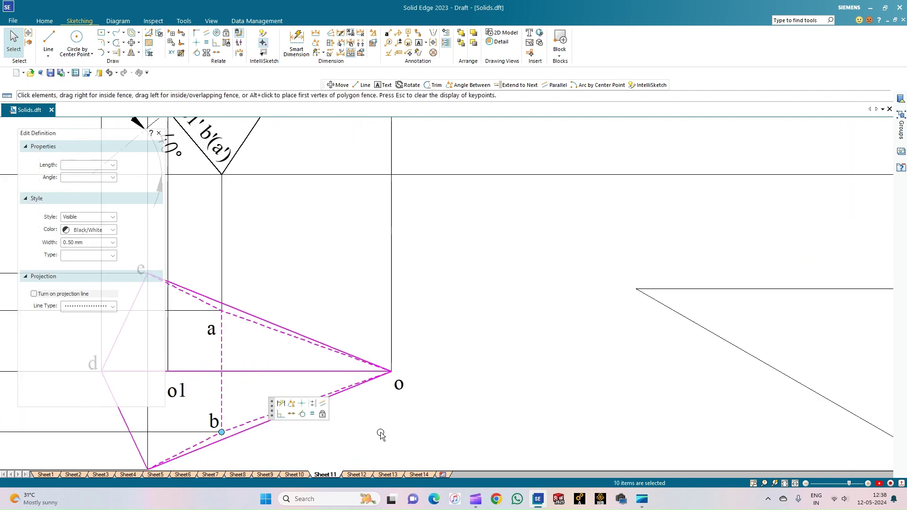
{"action": "left_click", "coordinate": [401, 386], "text": "ctrl"}
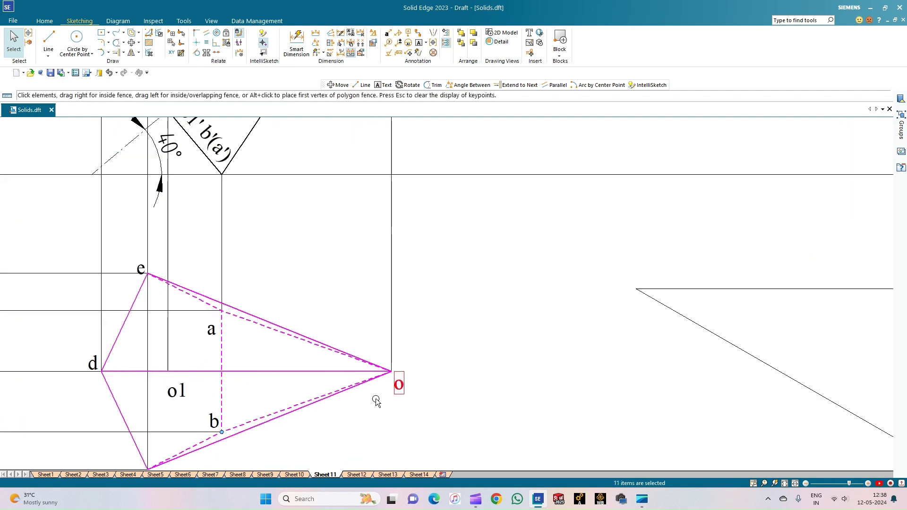
{"action": "left_click", "coordinate": [206, 416], "text": "ctrl"}
{"action": "left_click", "coordinate": [176, 392], "text": "ctrl"}
{"action": "left_click", "coordinate": [93, 363], "text": "ctrl"}
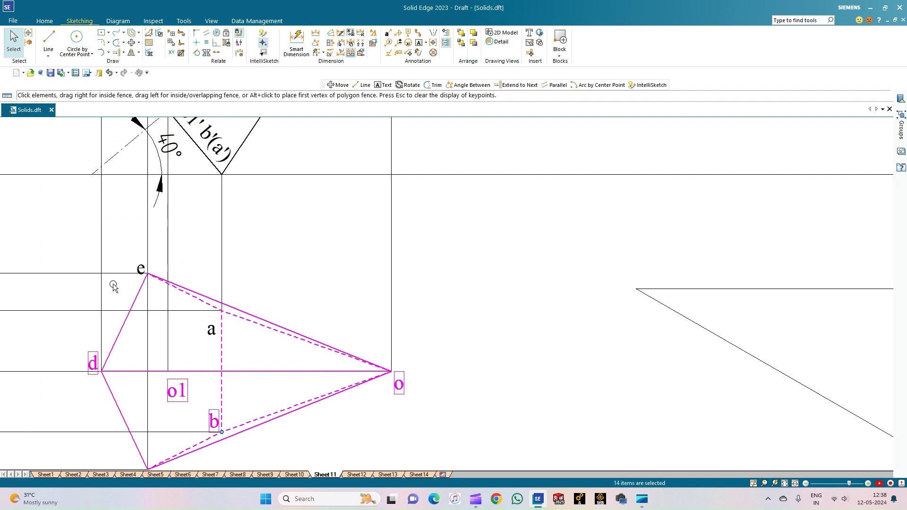
{"action": "left_click", "coordinate": [203, 330], "text": "ctrl"}
{"action": "scroll", "coordinate": [173, 376], "scroll_direction": "down", "scroll_amount": 1}
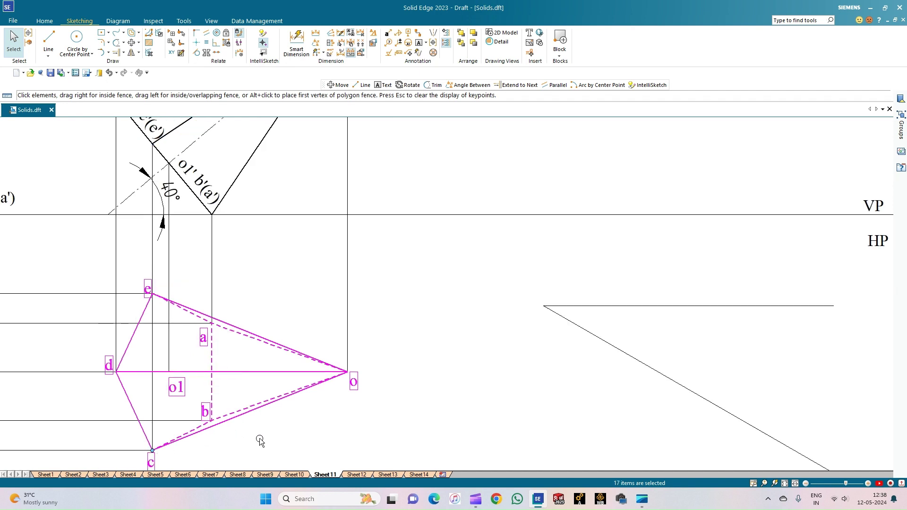
- Move a copy of the selected top view and its labels so that corner a lies on the inclined line in HP
{"action": "left_click", "coordinate": [131, 42]}
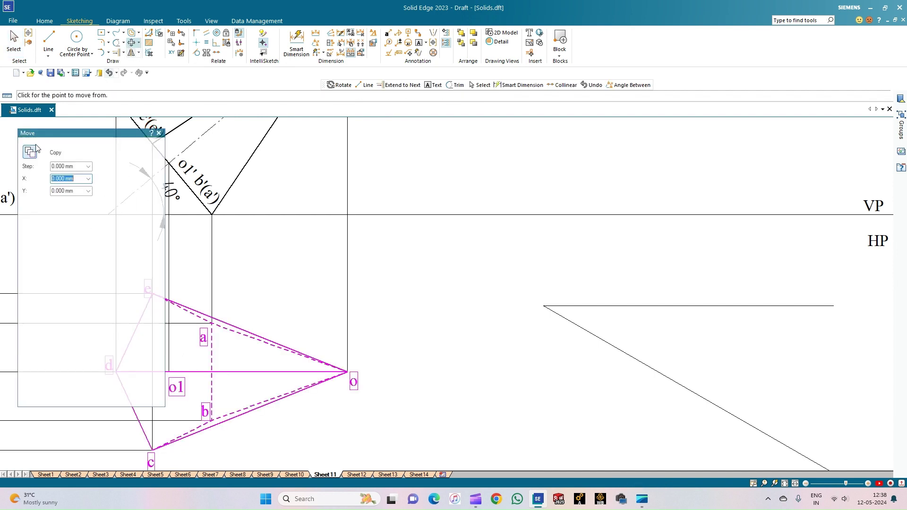
{"action": "left_click", "coordinate": [211, 323]}
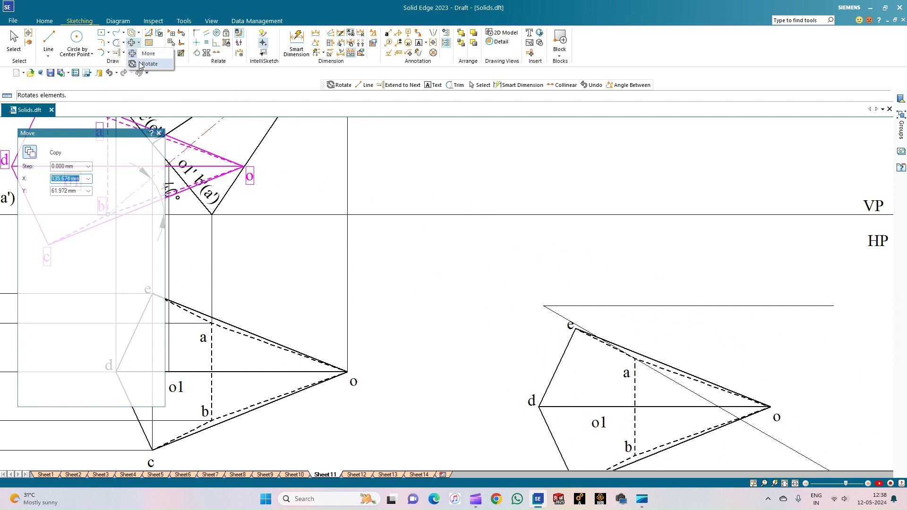
{"action": "key", "text": "Escape"}
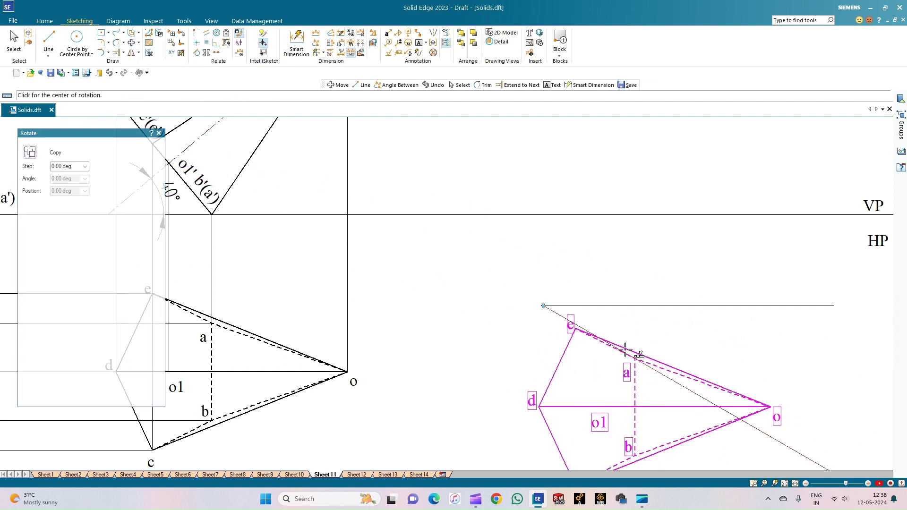
- Rotate the copied top view about corner a until base edge ab lies along the inclined line, with apex o toward XY, and clear the selection
{"action": "left_click", "coordinate": [636, 359]}
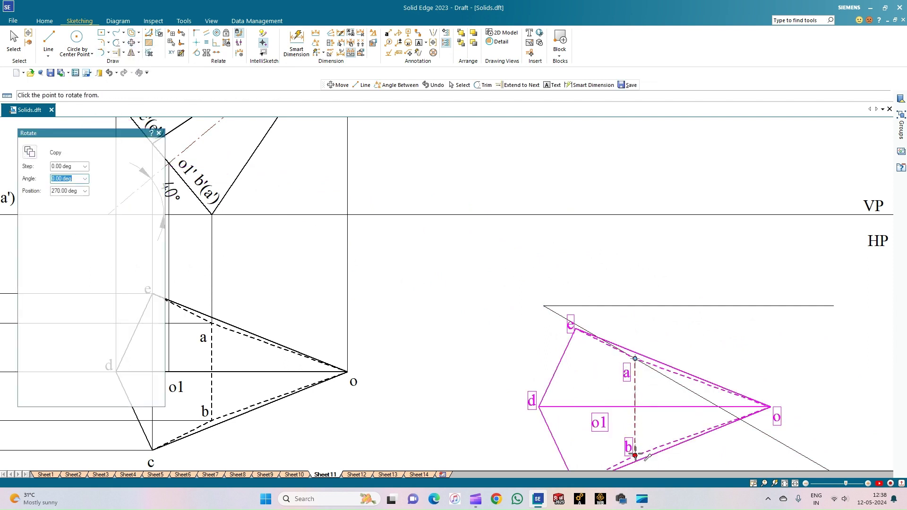
{"action": "left_click", "coordinate": [736, 412]}
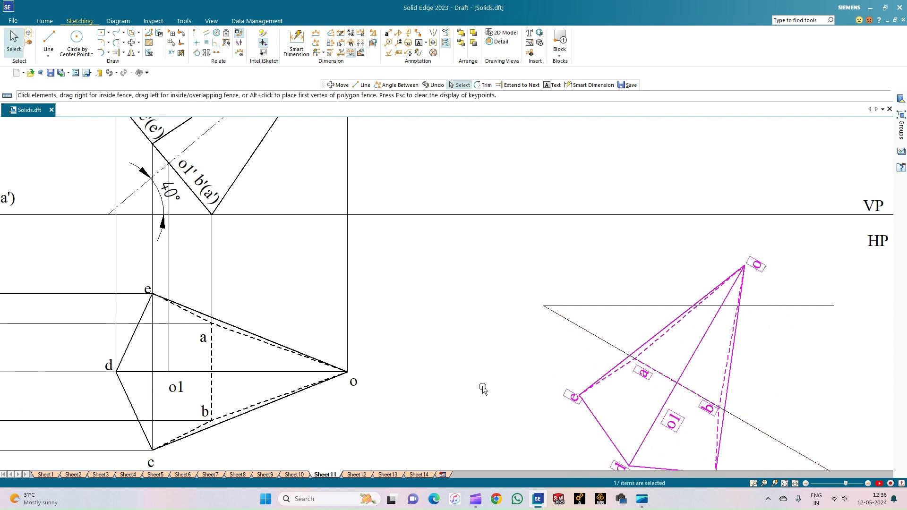
{"action": "left_click", "coordinate": [785, 484]}
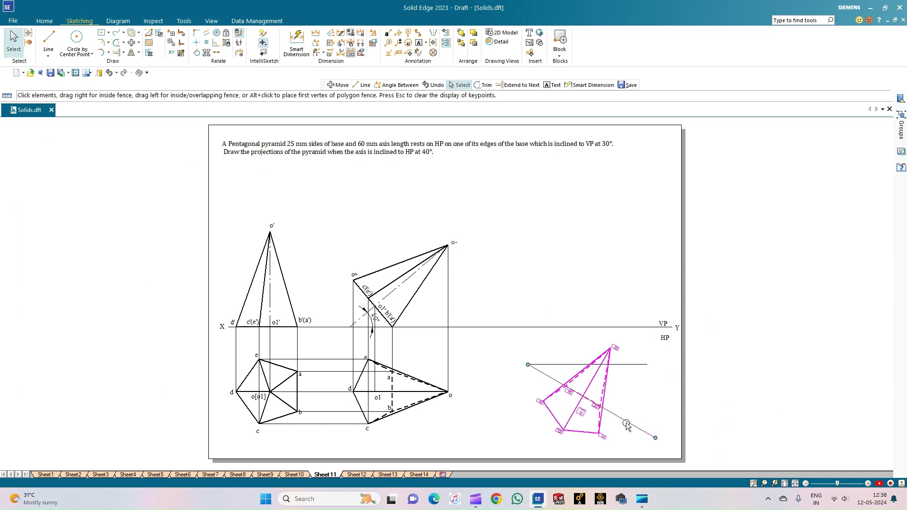
{"action": "scroll", "coordinate": [648, 416], "scroll_direction": "up", "scroll_amount": 2}
{"action": "key", "text": "Escape"}
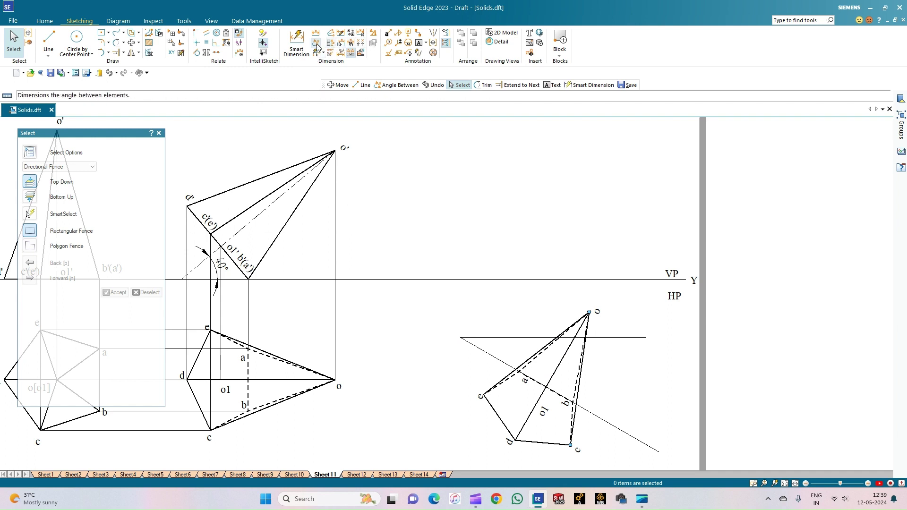
- Dimension the acute angle between the horizontal line and the inclined line at their shared start point
{"action": "left_click", "coordinate": [349, 51]}
{"action": "left_click", "coordinate": [486, 354]}
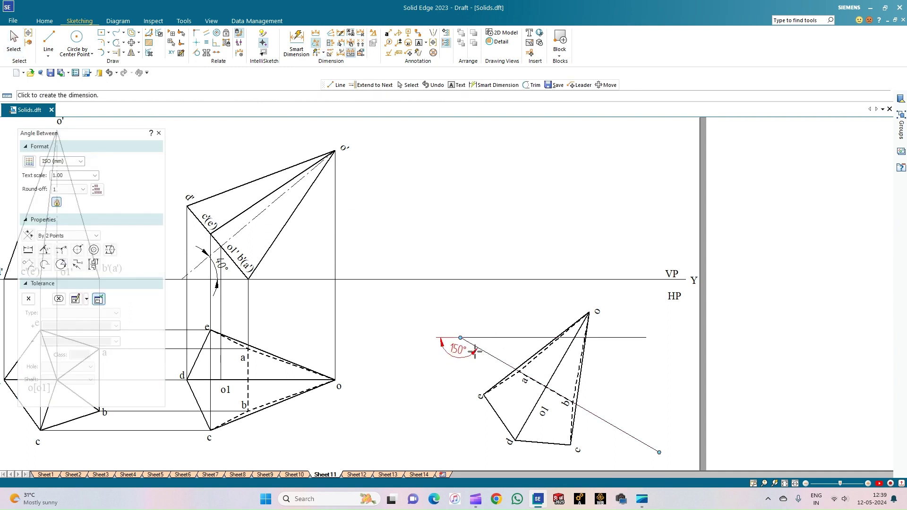
{"action": "left_click", "coordinate": [489, 362]}
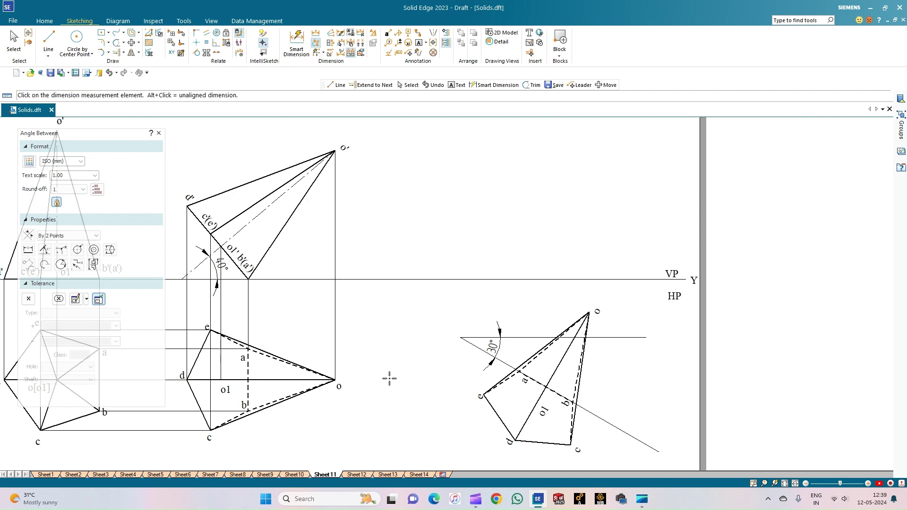
- Draw 0.13 mm wide horizontal projectors from o' and o1' of the tilted front view across to the area above the rotated top view
{"action": "left_click", "coordinate": [48, 39]}
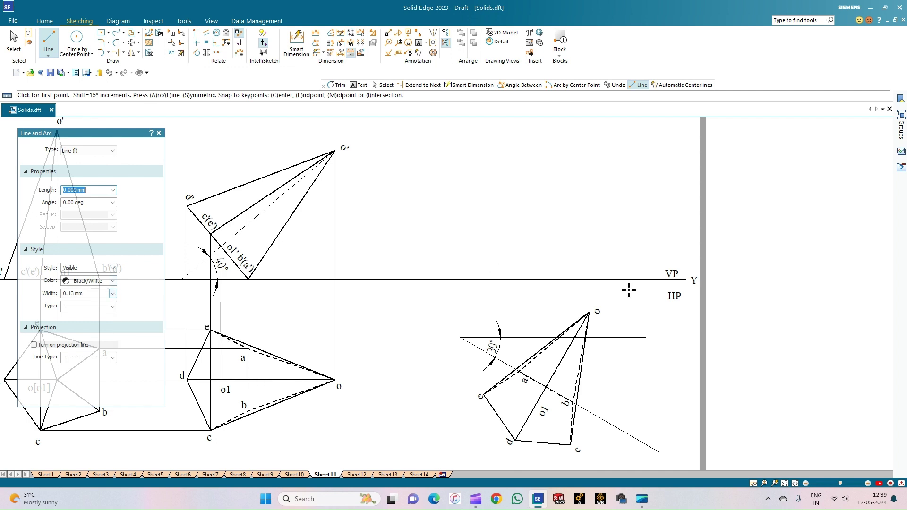
{"action": "left_click", "coordinate": [340, 150]}
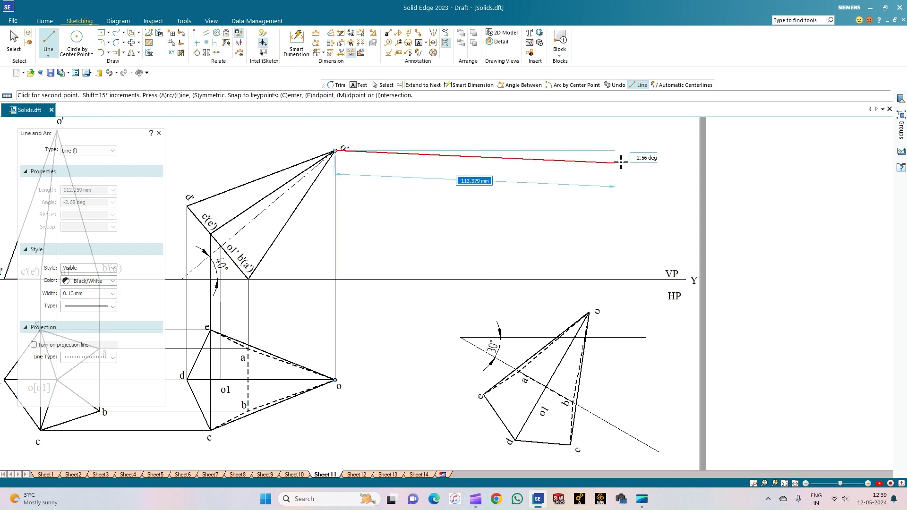
{"action": "left_click", "coordinate": [641, 164]}
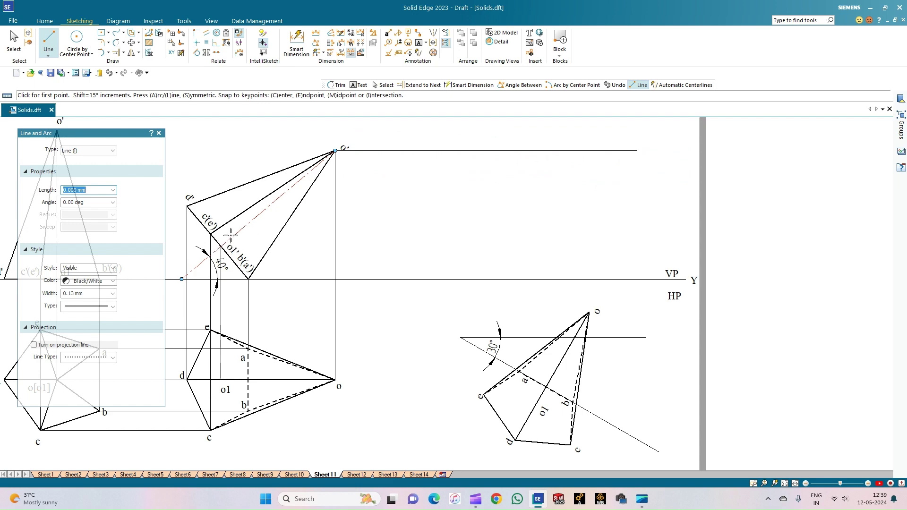
{"action": "scroll", "coordinate": [231, 235], "scroll_direction": "up", "scroll_amount": 3}
{"action": "left_click", "coordinate": [219, 243]}
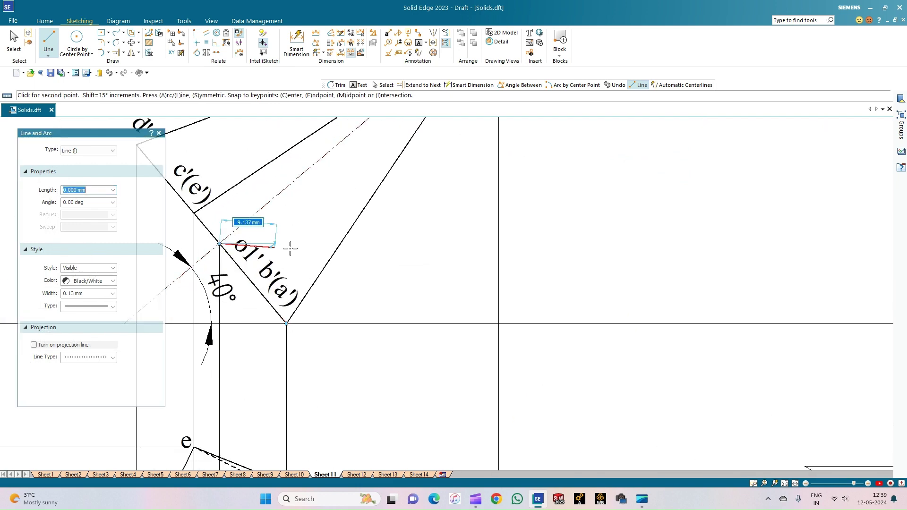
{"action": "scroll", "coordinate": [441, 269], "scroll_direction": "down", "scroll_amount": 3}
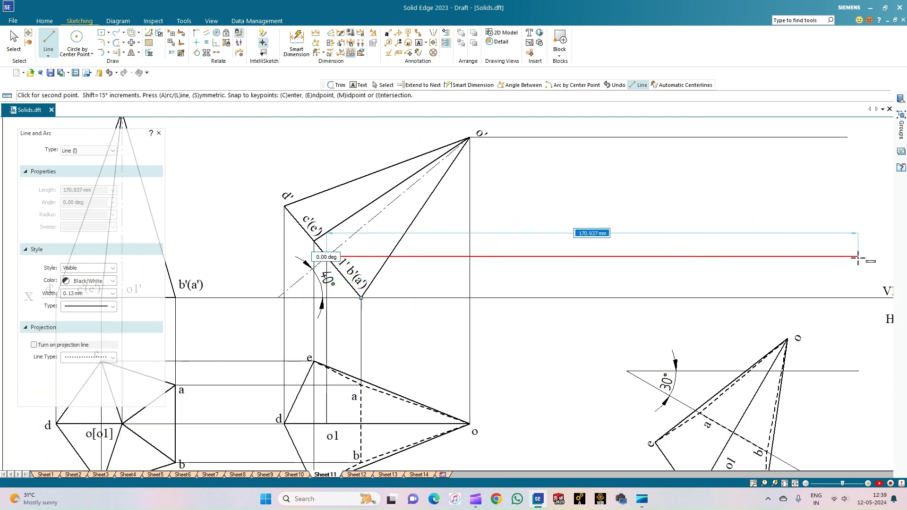
{"action": "left_click", "coordinate": [469, 137]}
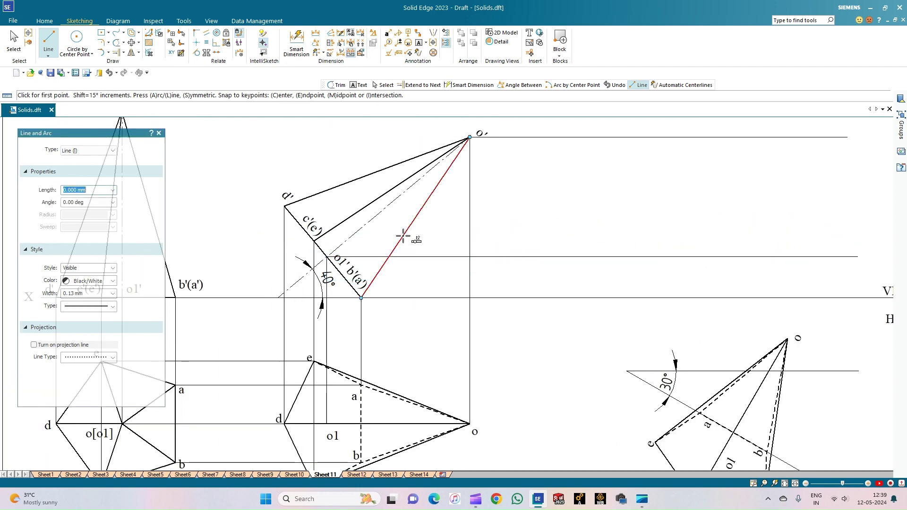
- Draw horizontal projectors from c'(e') and d' of the tilted front view across to the area above the rotated top view
{"action": "left_click", "coordinate": [314, 241]}
{"action": "left_click", "coordinate": [862, 241]}
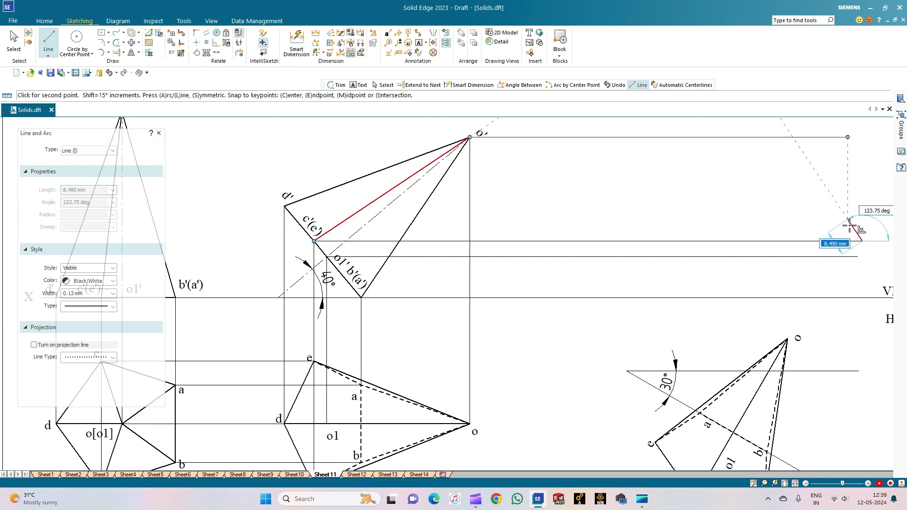
{"action": "right_click", "coordinate": [849, 227]}
{"action": "left_click", "coordinate": [284, 206]}
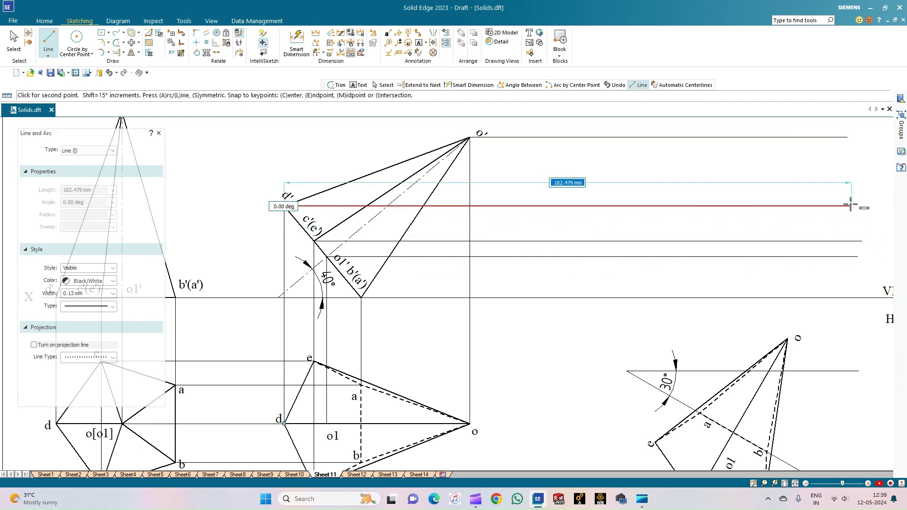
{"action": "left_click", "coordinate": [848, 206]}
{"action": "right_click", "coordinate": [801, 229]}
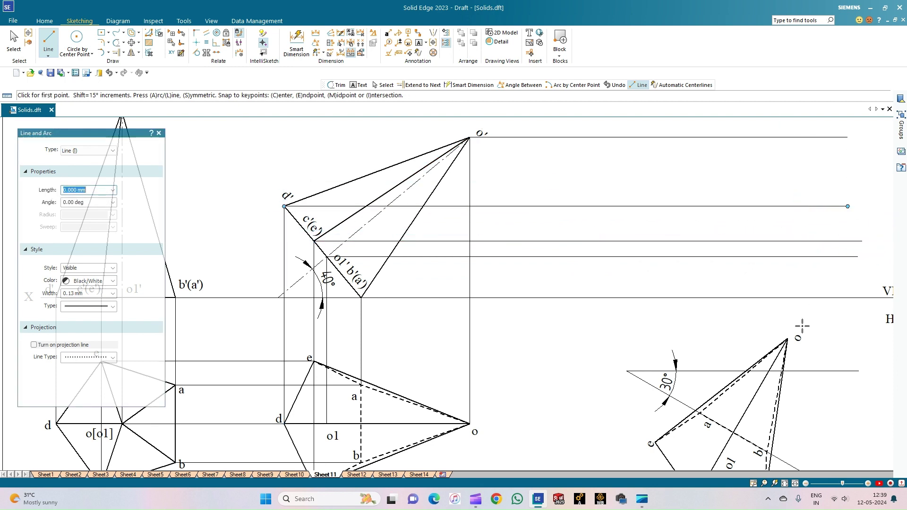
- Draw a vertical projector from apex o of the rotated top view up to the horizontal projector from o'
{"action": "left_click", "coordinate": [787, 339]}
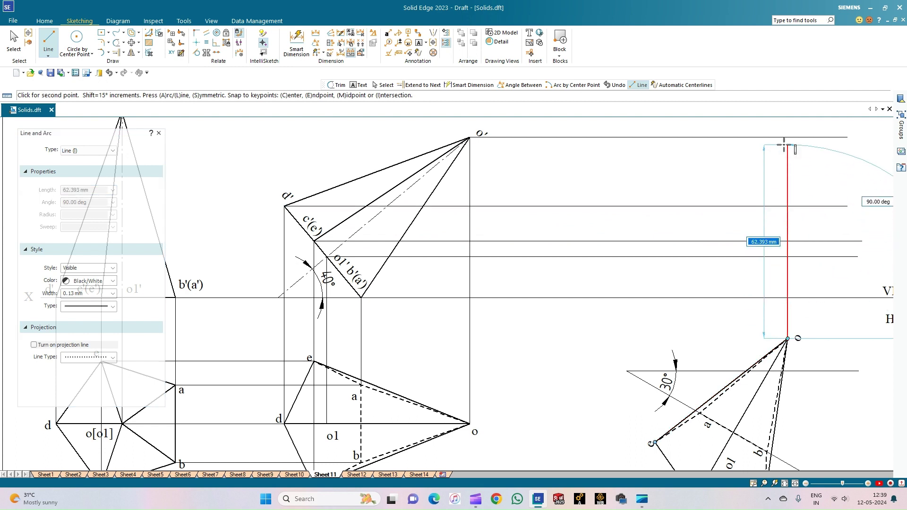
{"action": "left_click", "coordinate": [787, 138]}
{"action": "right_click", "coordinate": [815, 204]}
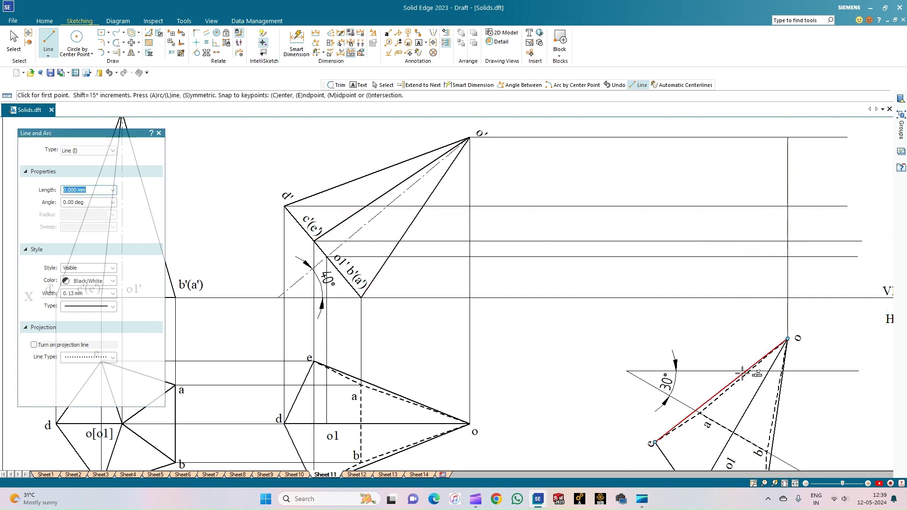
- Draw vertical projectors from corners a and b of the rotated top view up to the XY line
{"action": "left_click", "coordinate": [700, 413]}
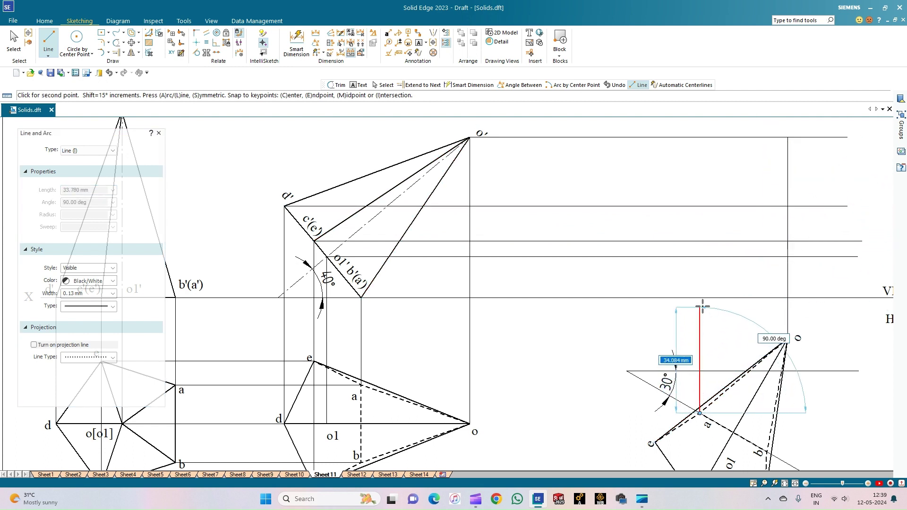
{"action": "left_click", "coordinate": [700, 297]}
{"action": "right_click", "coordinate": [733, 388]}
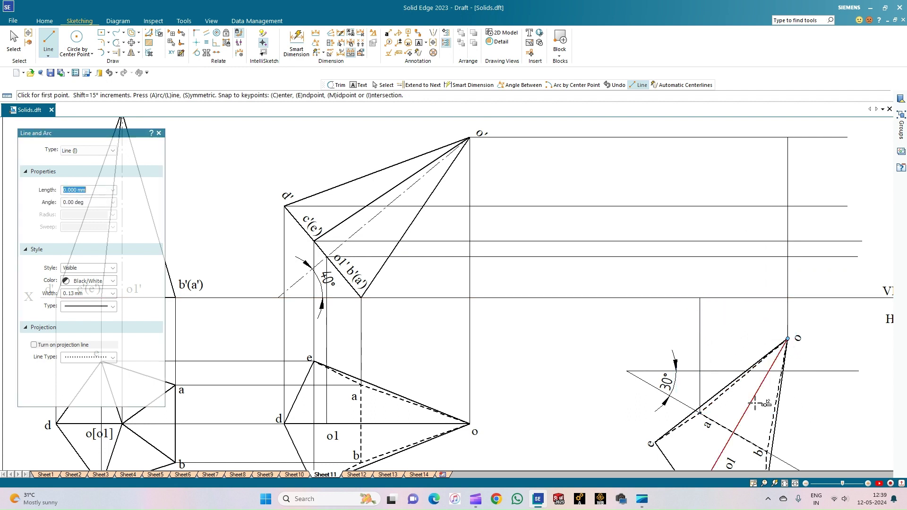
{"action": "left_click", "coordinate": [766, 451]}
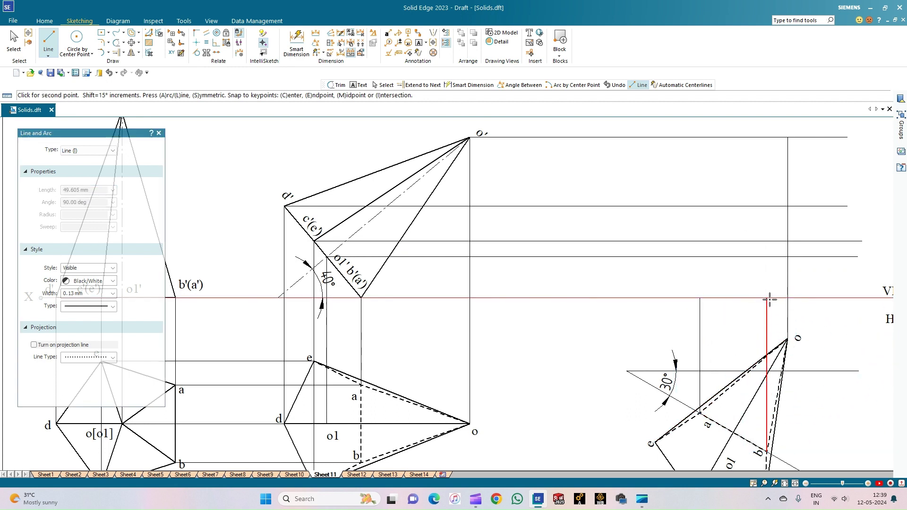
{"action": "left_click", "coordinate": [767, 298]}
{"action": "right_click", "coordinate": [747, 339]}
- Draw a vertical projector from corner d of the rotated top view up to the horizontal projector from d'
{"action": "left_click", "coordinate": [785, 483]}
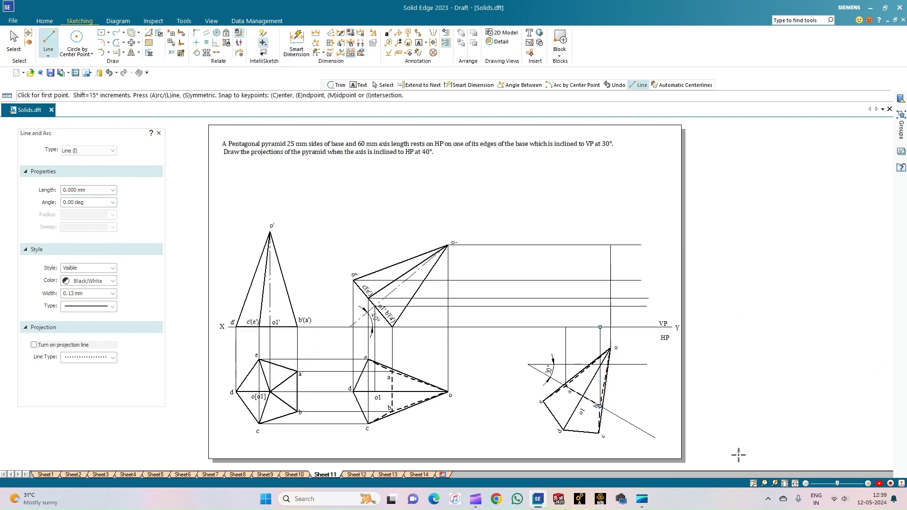
{"action": "scroll", "coordinate": [738, 454], "scroll_direction": "up", "scroll_amount": 2}
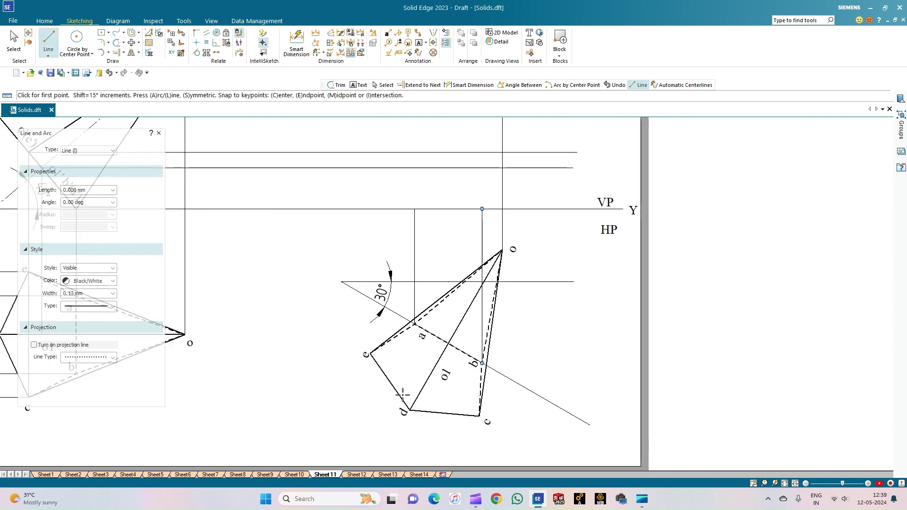
{"action": "left_click", "coordinate": [409, 411]}
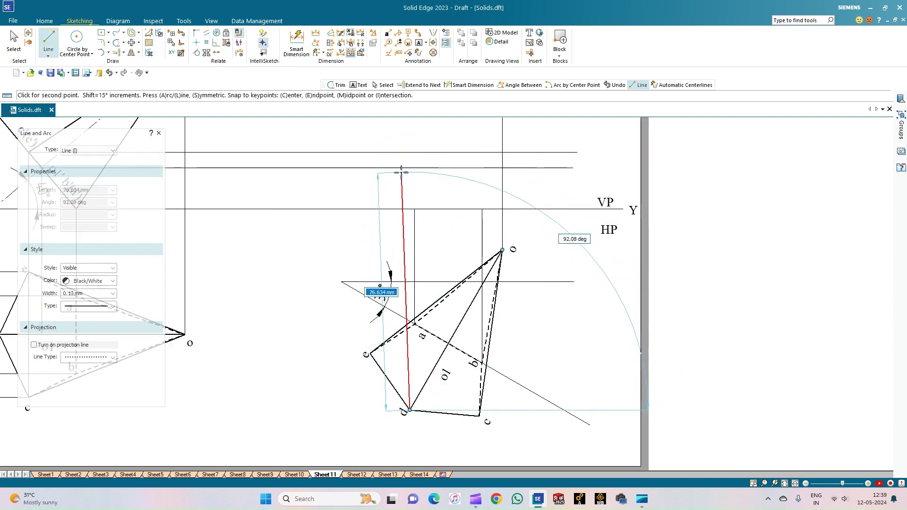
{"action": "scroll", "coordinate": [402, 171], "scroll_direction": "down", "scroll_amount": 1}
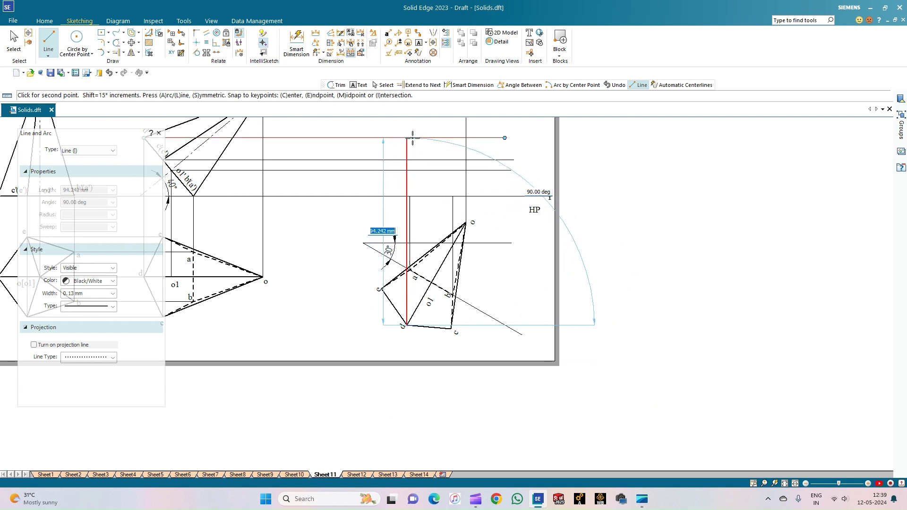
{"action": "left_click", "coordinate": [413, 138]}
{"action": "right_click", "coordinate": [415, 204]}
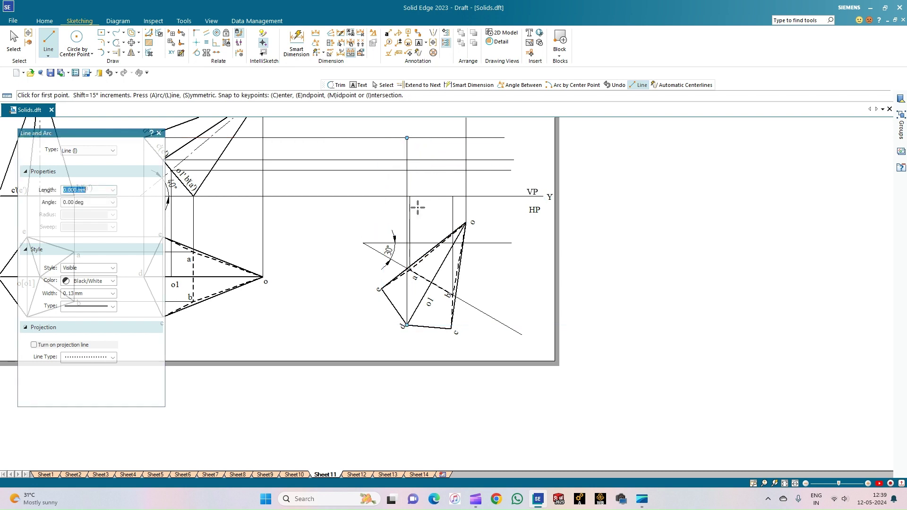
- Draw vertical projectors from corners e and c of the rotated top view up to the horizontal projector from c'(e')
{"action": "left_click", "coordinate": [379, 289]}
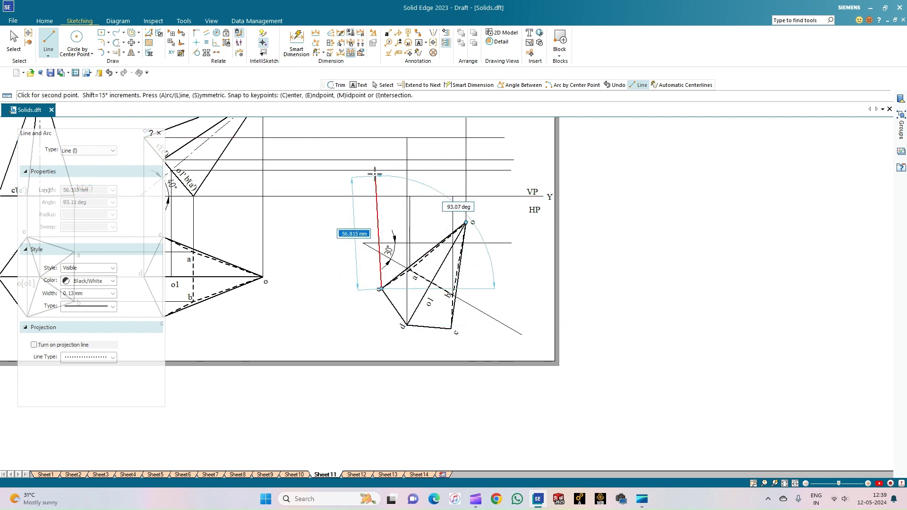
{"action": "left_click", "coordinate": [378, 159]}
{"action": "right_click", "coordinate": [467, 314]}
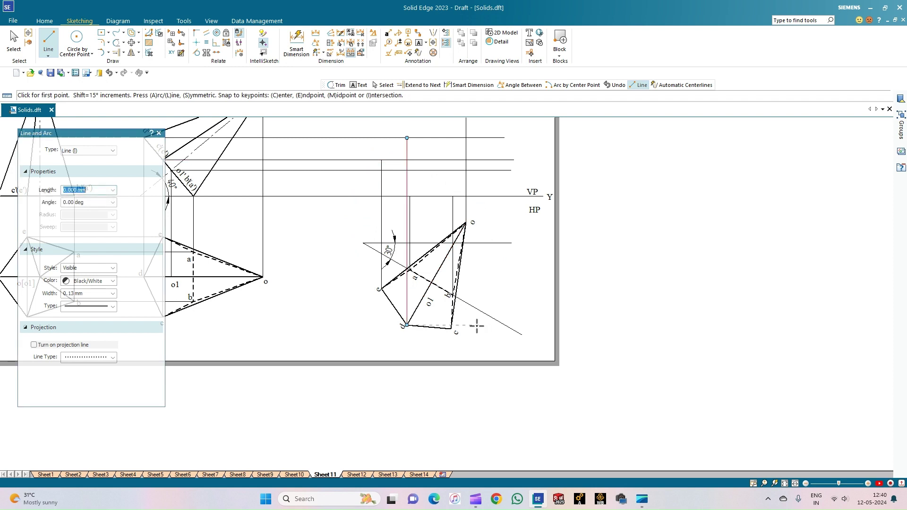
{"action": "left_click", "coordinate": [451, 329]}
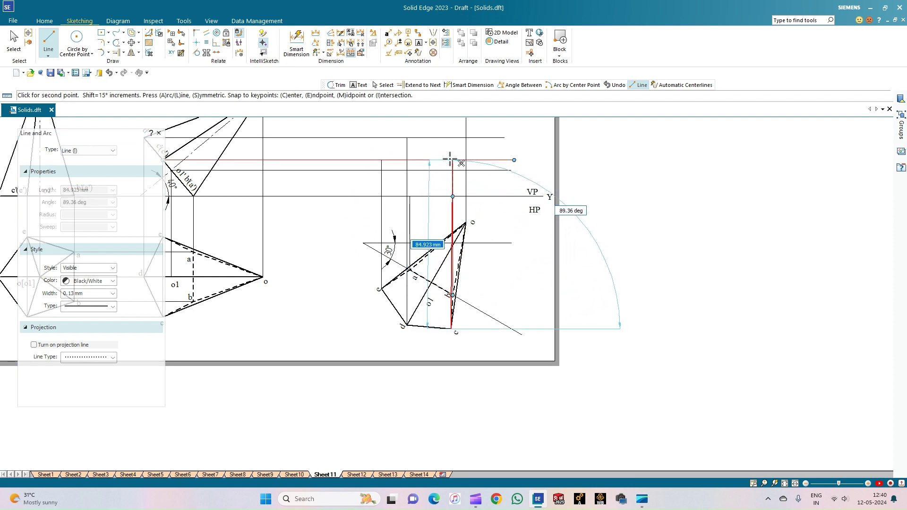
{"action": "key", "text": "Tab"}
{"action": "type", "text": "9"}
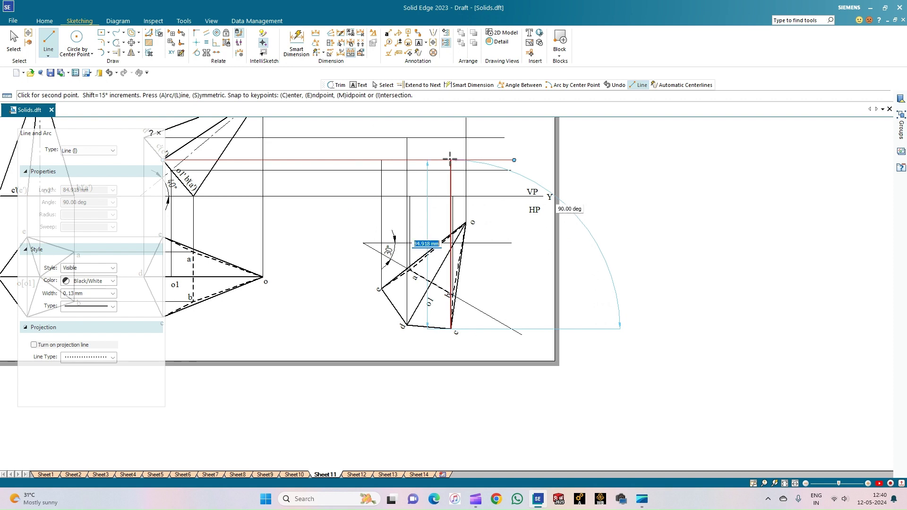
{"action": "key", "text": "Return"}
{"action": "right_click", "coordinate": [532, 294]}
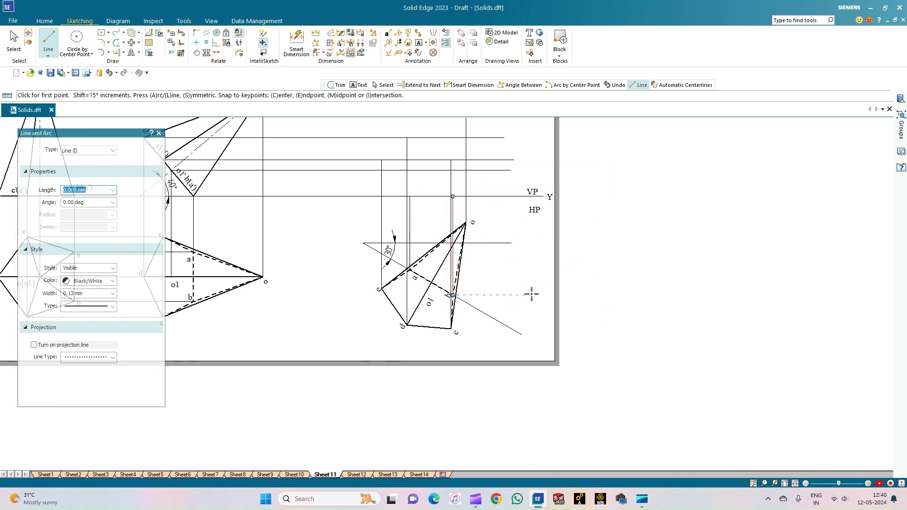
- Measure the distance from d to o1 in the middle top view without placing a dimension
{"action": "scroll", "coordinate": [532, 294], "scroll_direction": "up", "scroll_amount": 1}
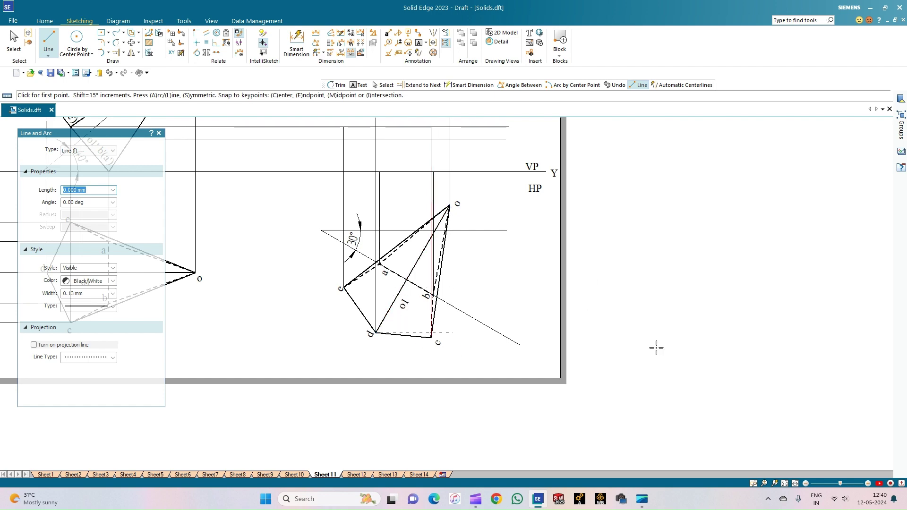
{"action": "left_click", "coordinate": [785, 483]}
{"action": "scroll", "coordinate": [364, 358], "scroll_direction": "up", "scroll_amount": 3}
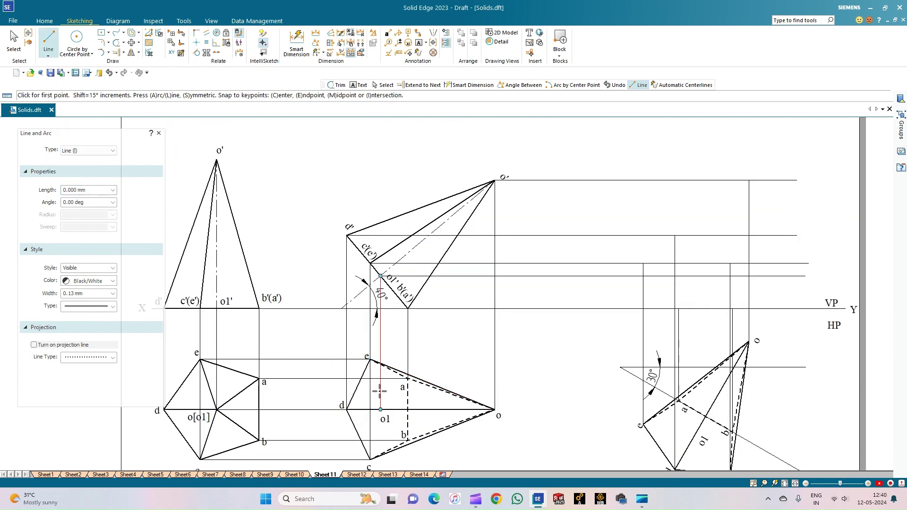
{"action": "left_click", "coordinate": [316, 34]}
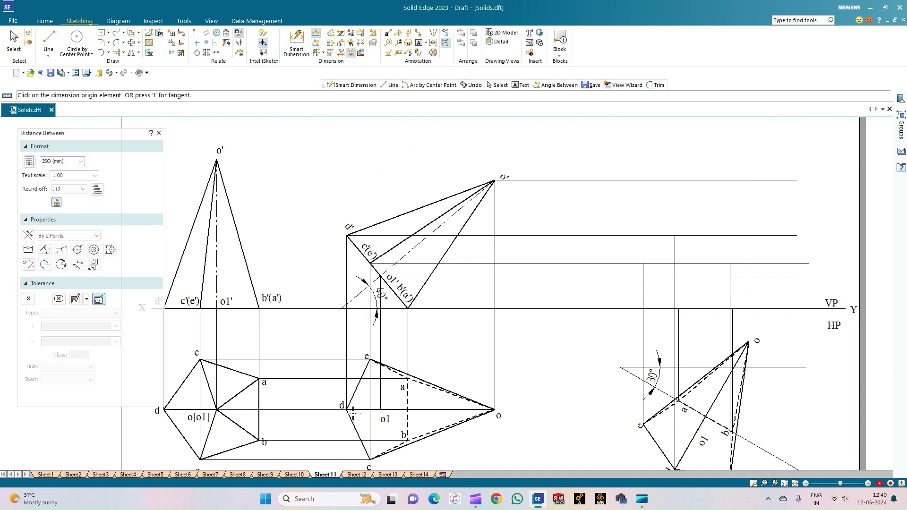
{"action": "left_click", "coordinate": [381, 409]}
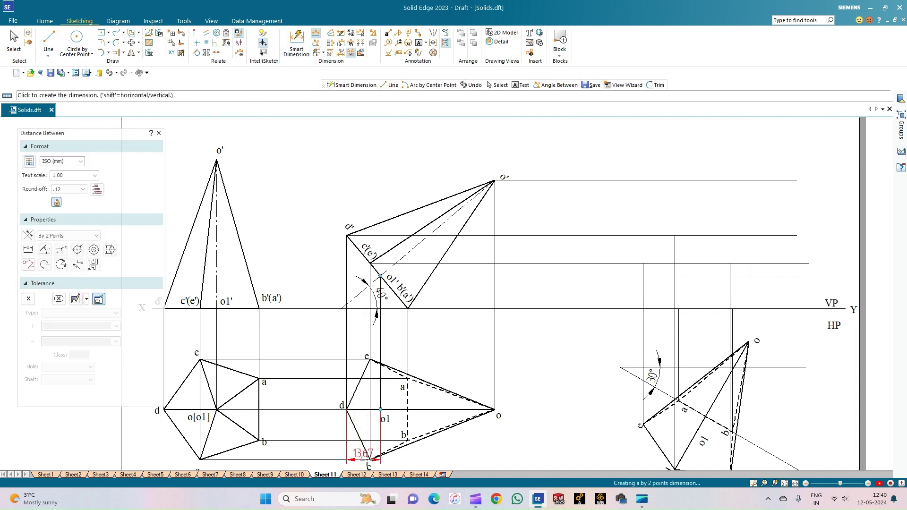
{"action": "right_click", "coordinate": [321, 423]}
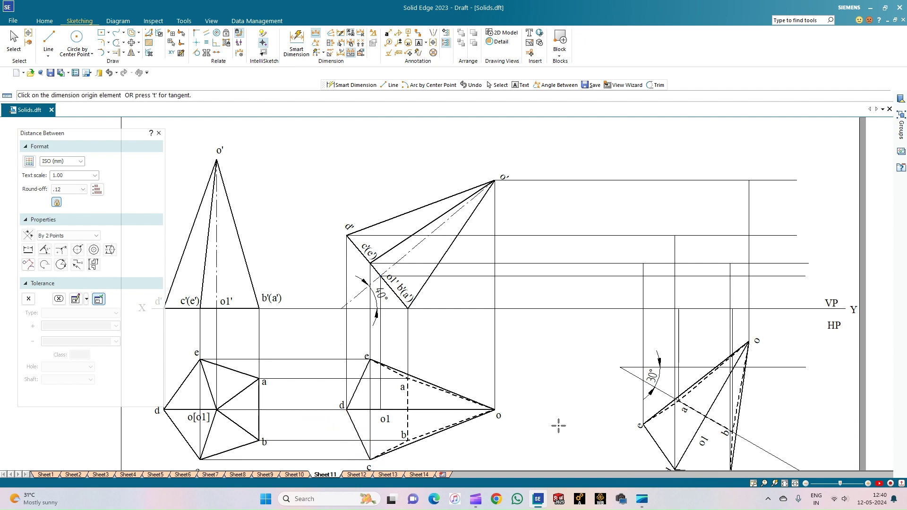
- Draw a 13.6 mm line, 0.50 mm wide, from d toward o at 60° in the rotated top view to locate o1
{"action": "scroll", "coordinate": [770, 421], "scroll_direction": "down", "scroll_amount": 2}
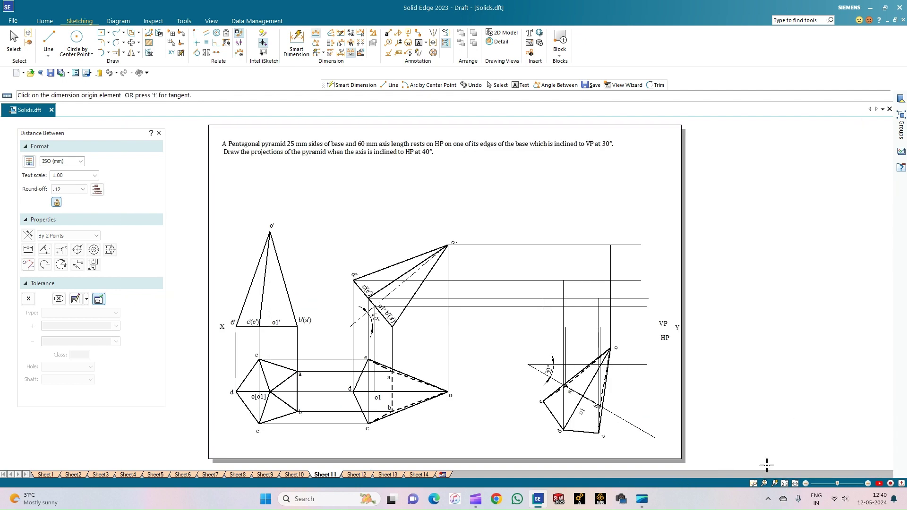
{"action": "scroll", "coordinate": [744, 436], "scroll_direction": "up", "scroll_amount": 2}
{"action": "left_click", "coordinate": [49, 38]}
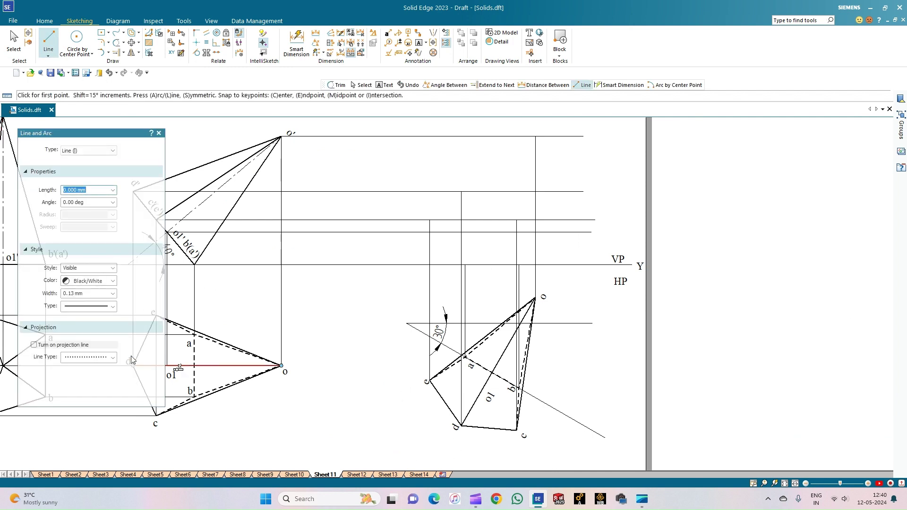
{"action": "left_click", "coordinate": [113, 294]}
{"action": "left_click", "coordinate": [71, 327]}
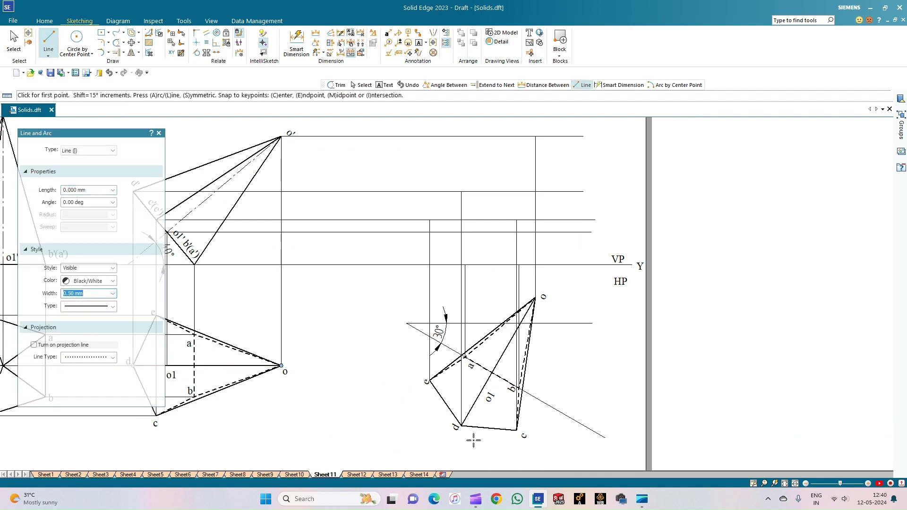
{"action": "left_click", "coordinate": [461, 426]}
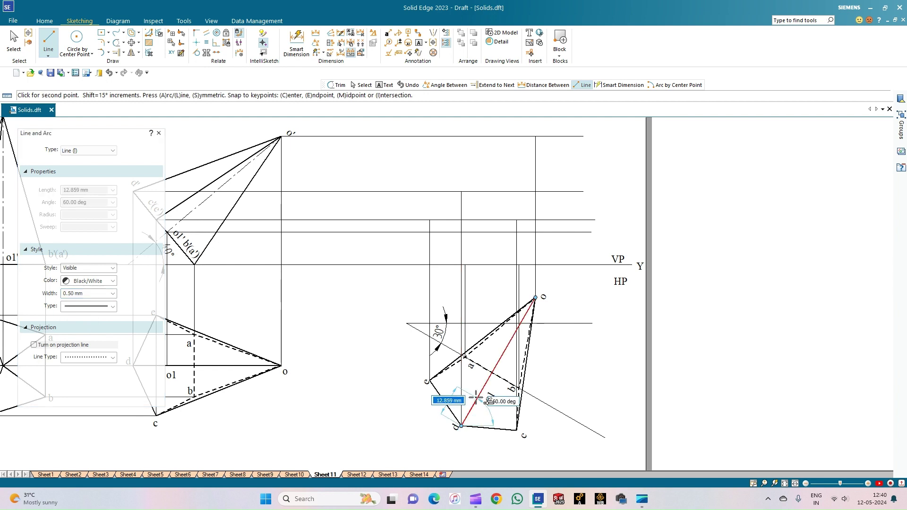
{"action": "type", "text": "13"}
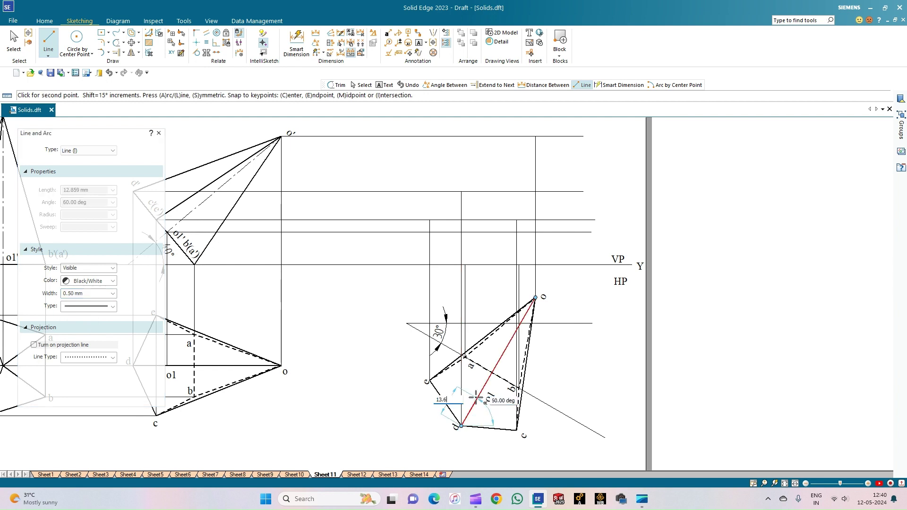
{"action": "type", "text": ".6"}
{"action": "key", "text": "Tab"}
{"action": "key", "text": "Return"}
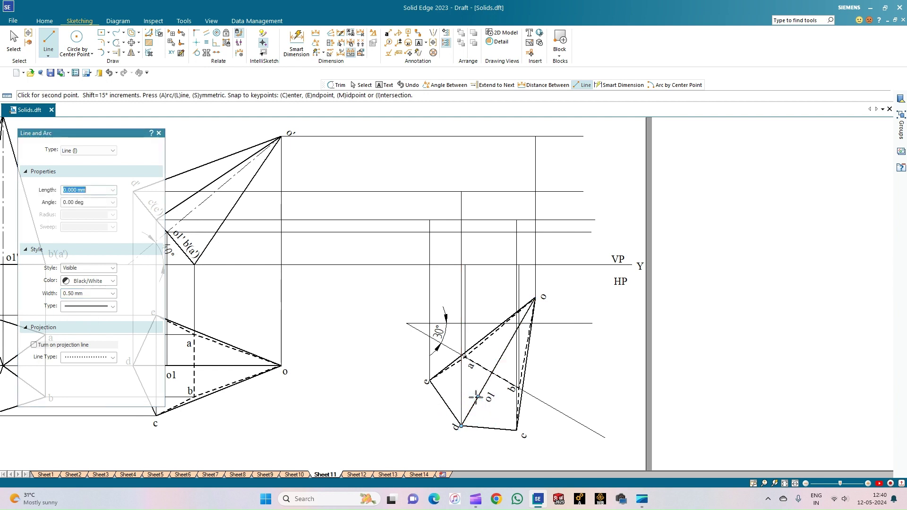
{"action": "left_click", "coordinate": [429, 382]}
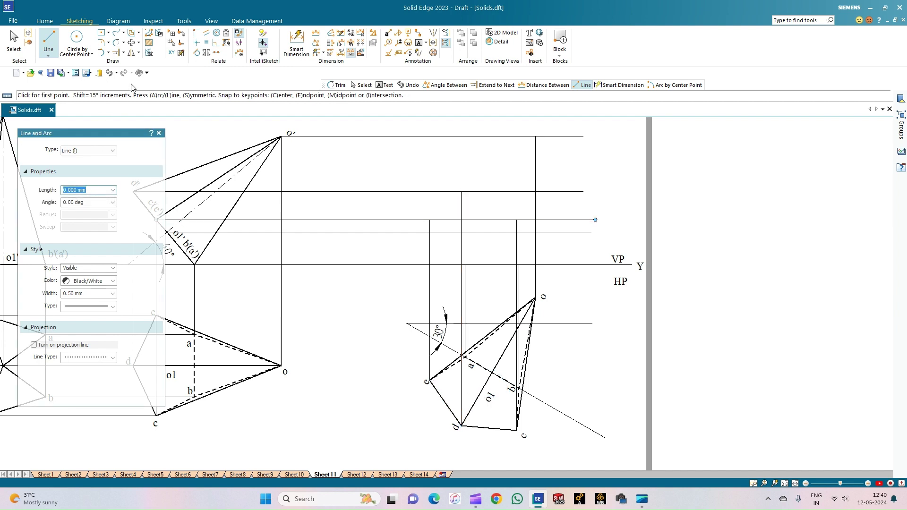
- Draw a 0.13 mm wide vertical projector from o1 of the rotated top view up to the horizontal projector from c'(e')
{"action": "left_click", "coordinate": [113, 294]}
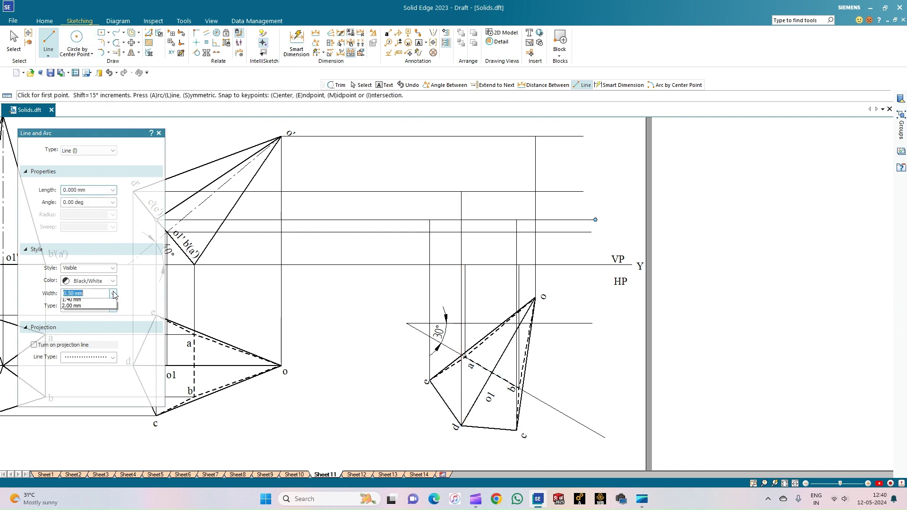
{"action": "left_click", "coordinate": [75, 306]}
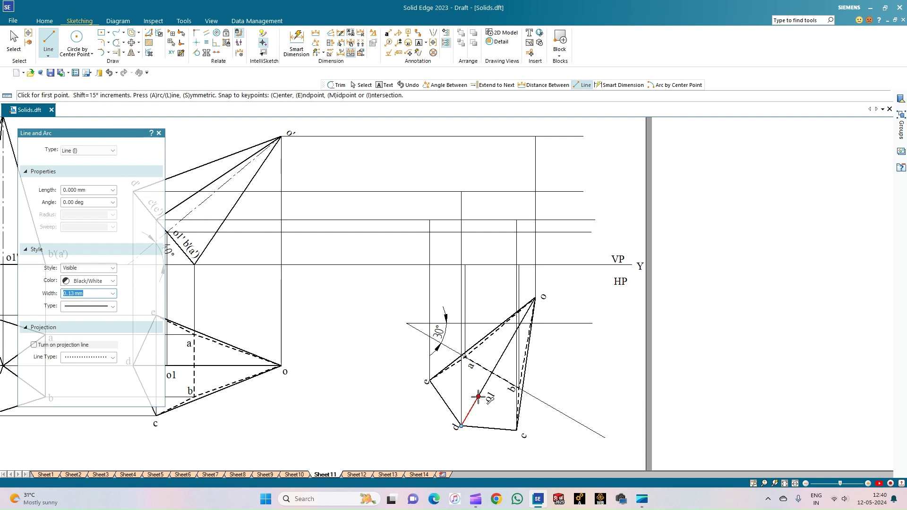
{"action": "left_click", "coordinate": [478, 397]}
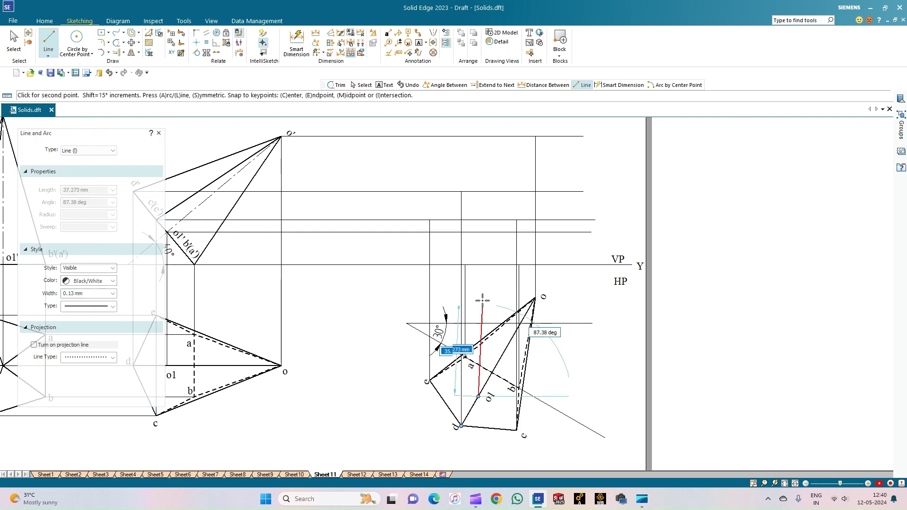
{"action": "left_click", "coordinate": [479, 220]}
{"action": "right_click", "coordinate": [505, 249]}
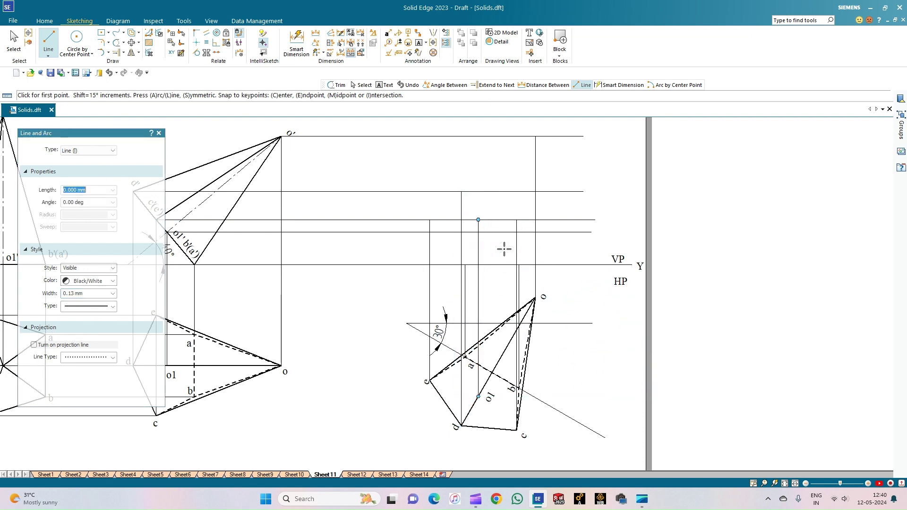
- Trim the o1 vertical projector above the o1' level and the overhanging ends of the horizontal projectors above the rotated top view
{"action": "left_click", "coordinate": [117, 43]}
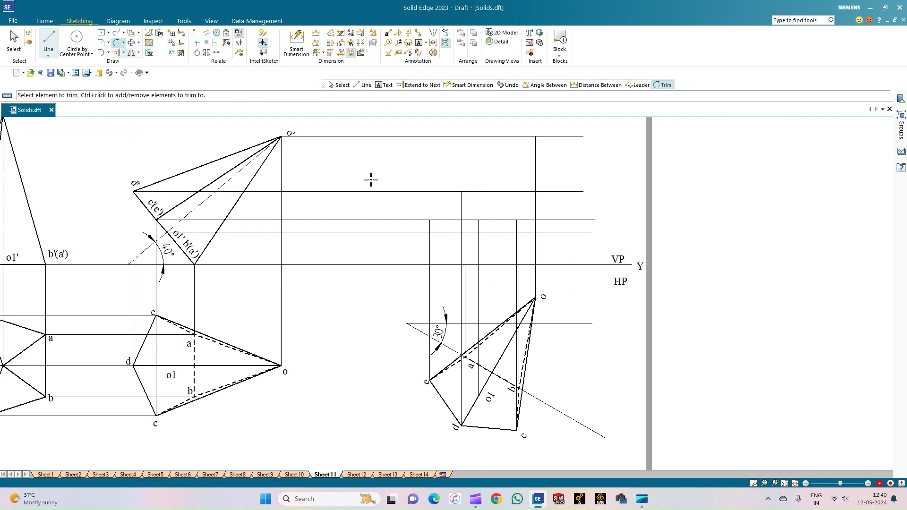
{"action": "left_click", "coordinate": [478, 226]}
{"action": "left_click", "coordinate": [497, 233]}
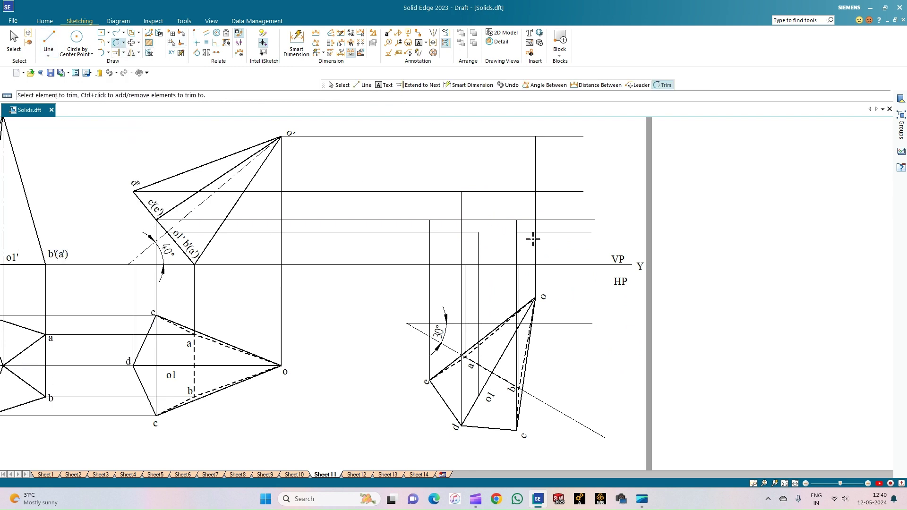
{"action": "left_click", "coordinate": [525, 232]}
{"action": "left_click", "coordinate": [565, 220]}
{"action": "left_click", "coordinate": [529, 220]}
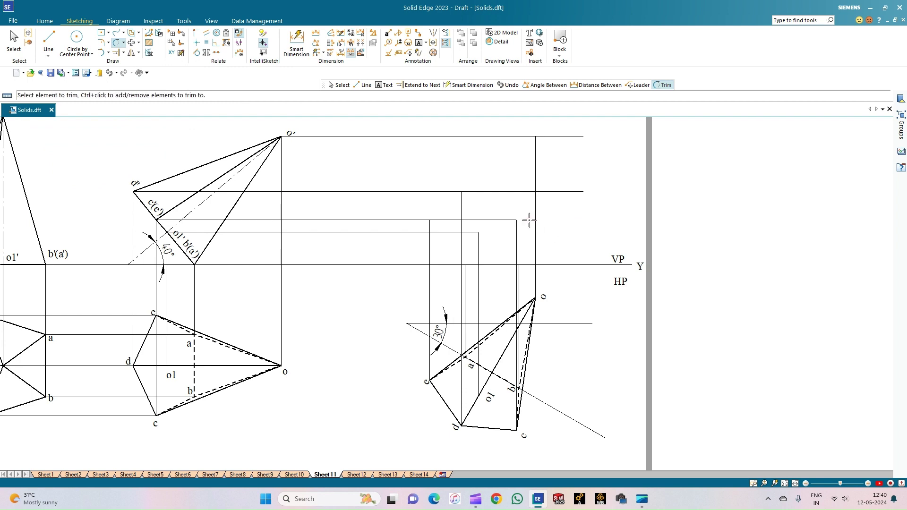
{"action": "left_click", "coordinate": [563, 192]}
{"action": "left_click", "coordinate": [561, 136]}
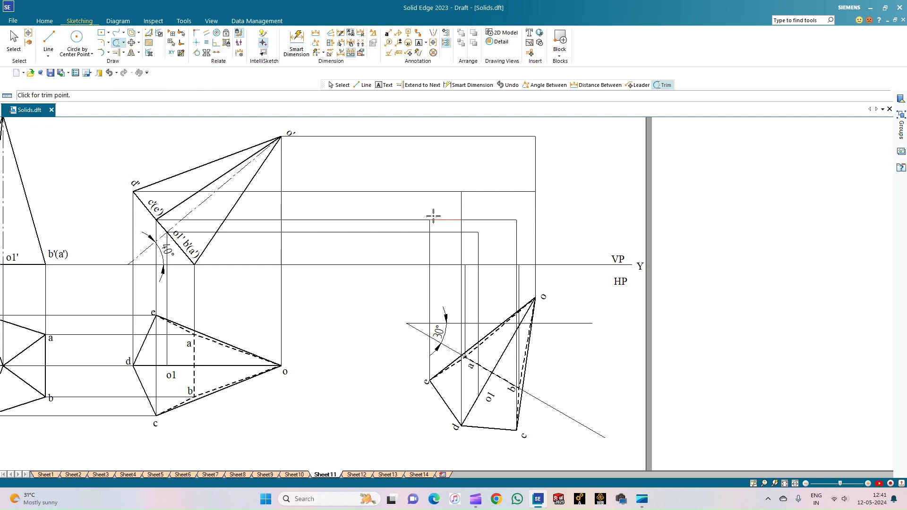
{"action": "left_click", "coordinate": [429, 263]}
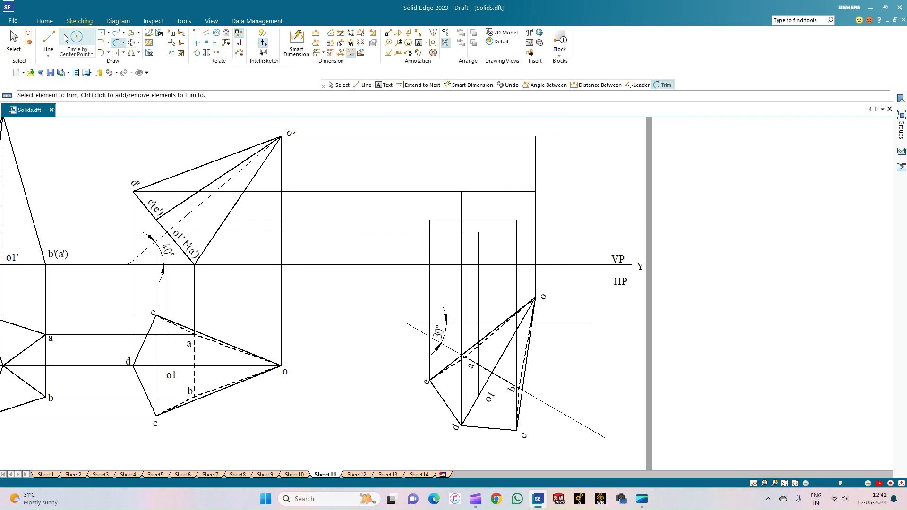
- Draw the closed five-sided base outline of the final front view through projected points a', b', c', d' and e' in 0.50 mm width
{"action": "left_click", "coordinate": [48, 39]}
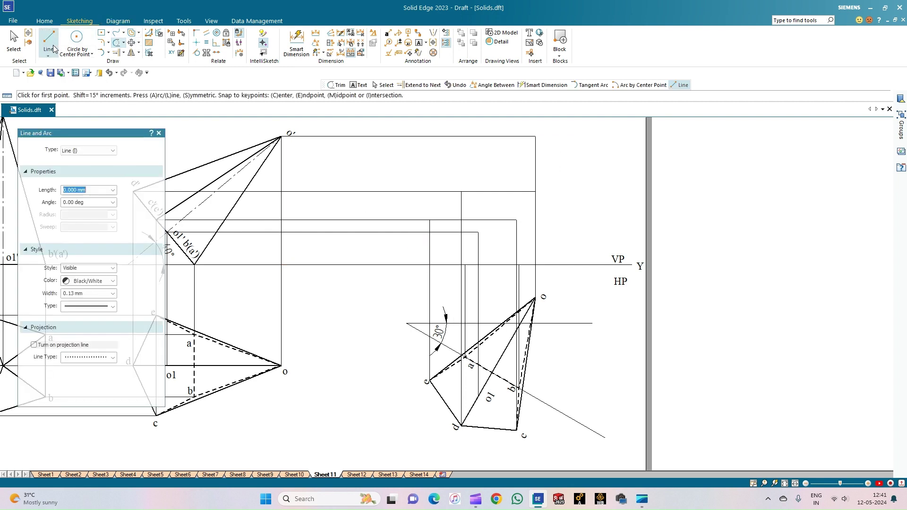
{"action": "left_click", "coordinate": [113, 294]}
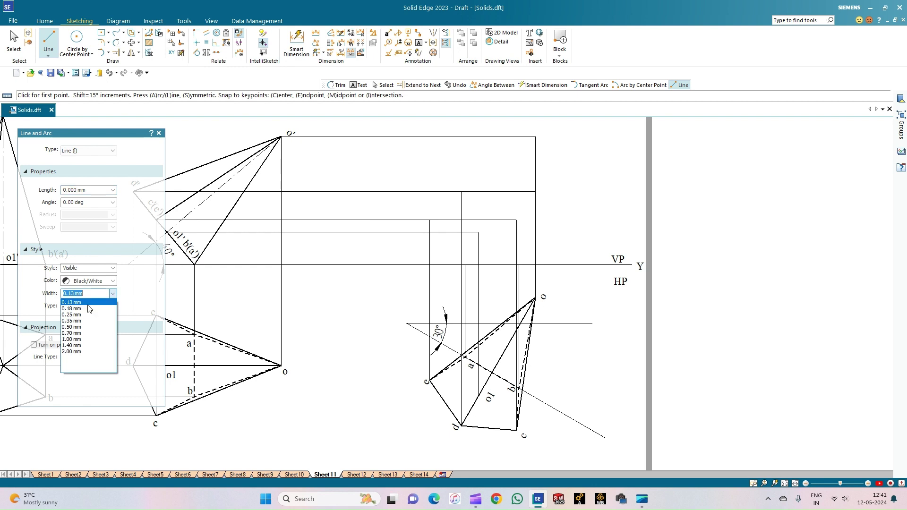
{"action": "left_click", "coordinate": [75, 327]}
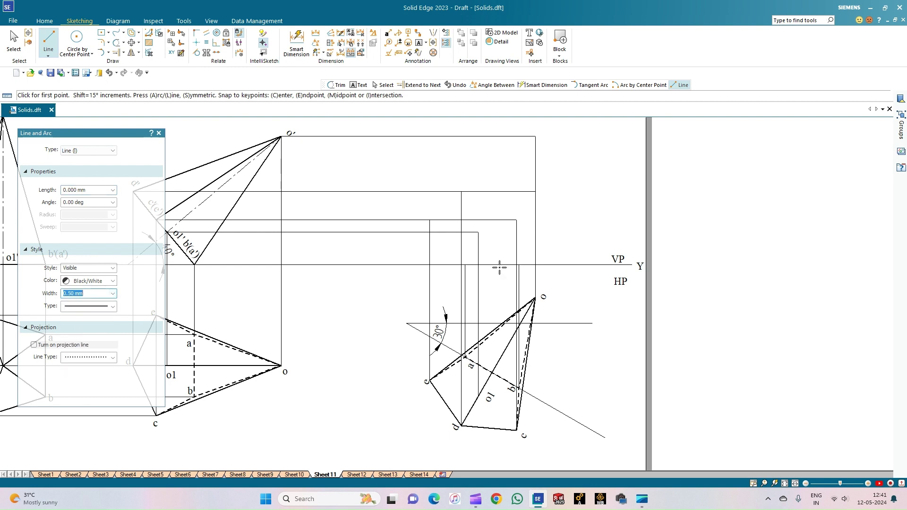
{"action": "left_click", "coordinate": [465, 265]}
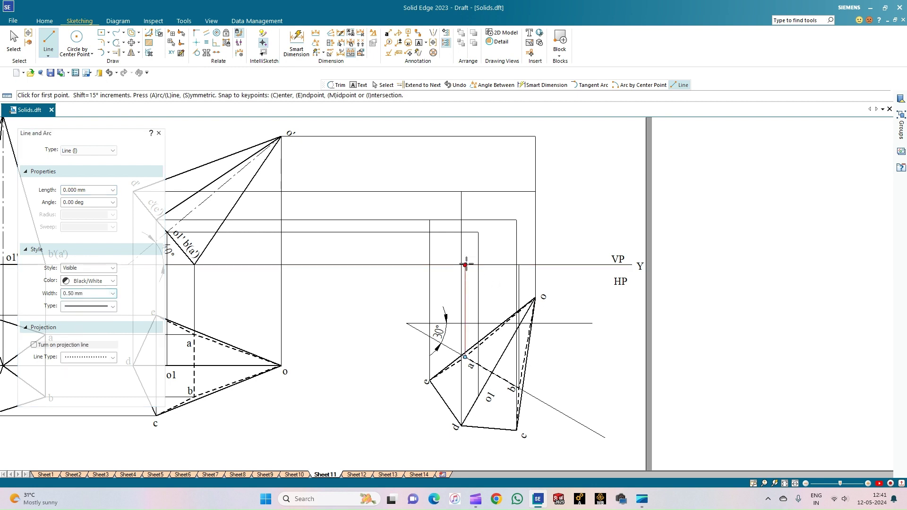
{"action": "left_click", "coordinate": [519, 265]}
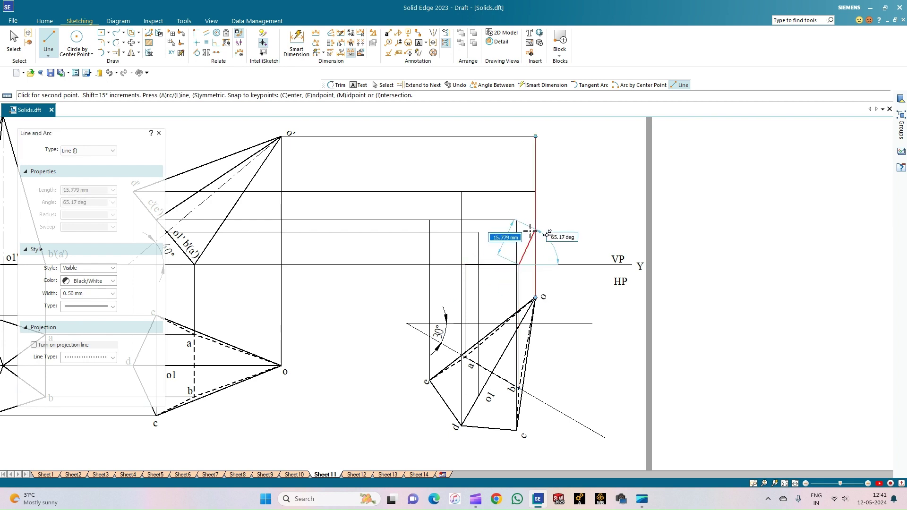
{"action": "left_click", "coordinate": [517, 219]}
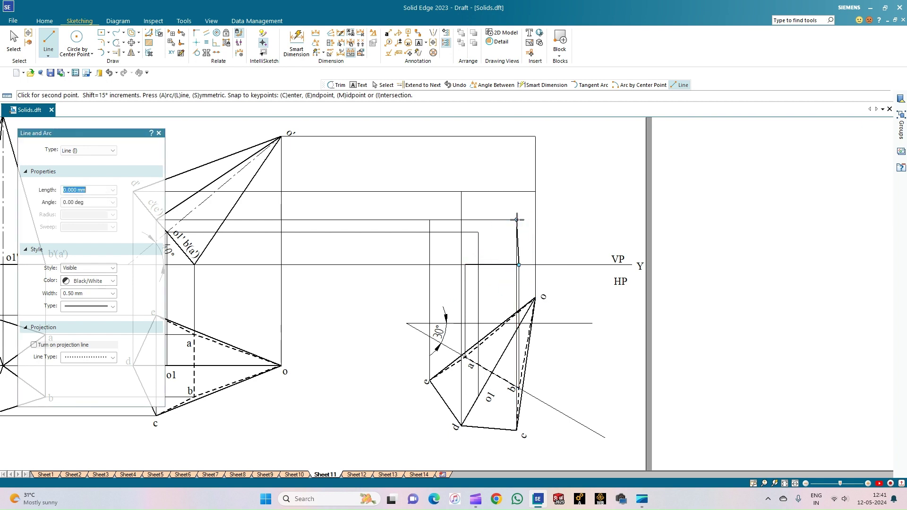
{"action": "left_click", "coordinate": [461, 192]}
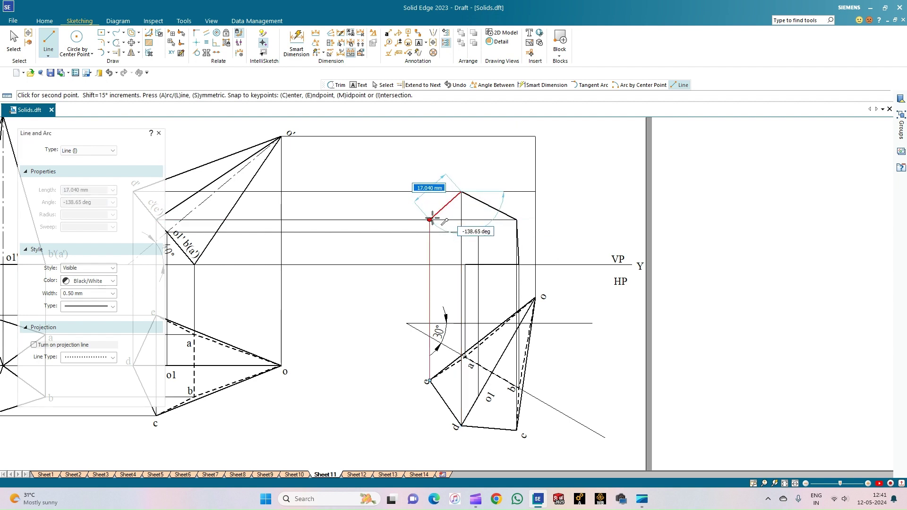
{"action": "left_click", "coordinate": [430, 220]}
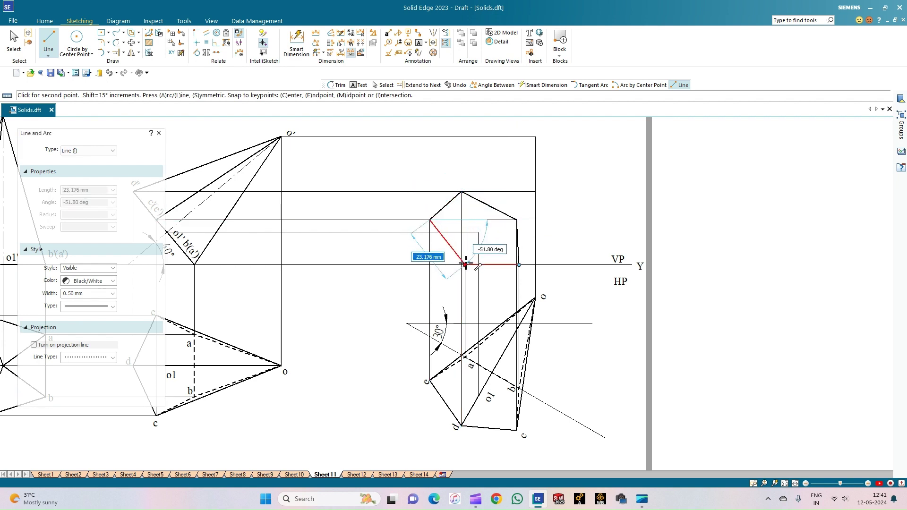
{"action": "left_click", "coordinate": [466, 265]}
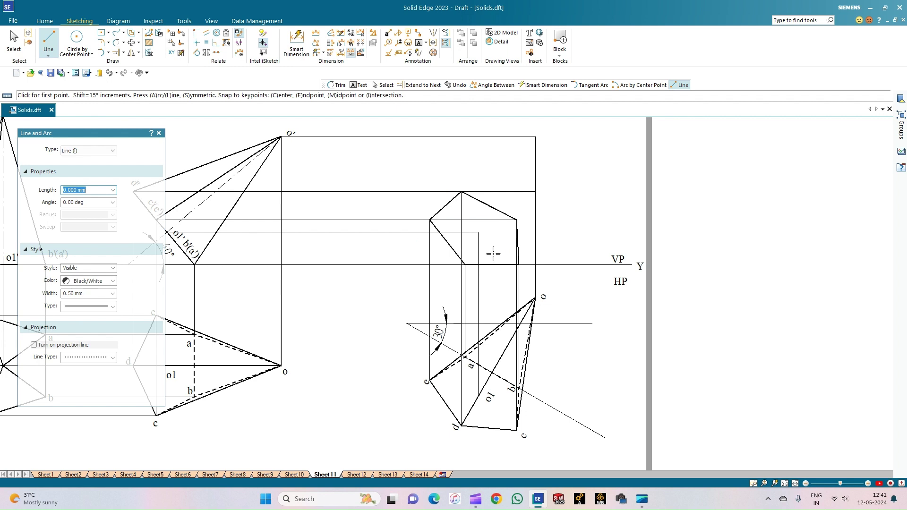
- Draw the slant edges from base corners d', c', b', e' and a' to apex o' of the final front view in 0.50 mm width
{"action": "left_click", "coordinate": [462, 192]}
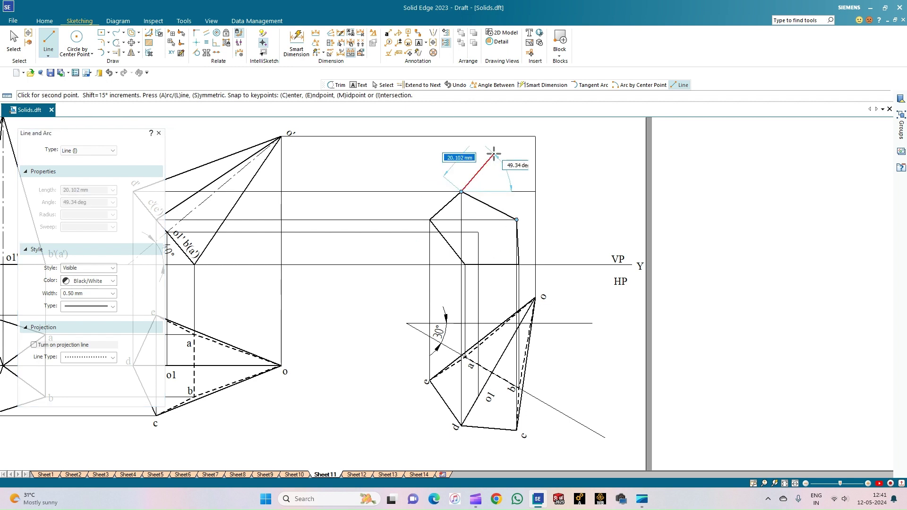
{"action": "left_click", "coordinate": [535, 137]}
{"action": "left_click", "coordinate": [517, 220]}
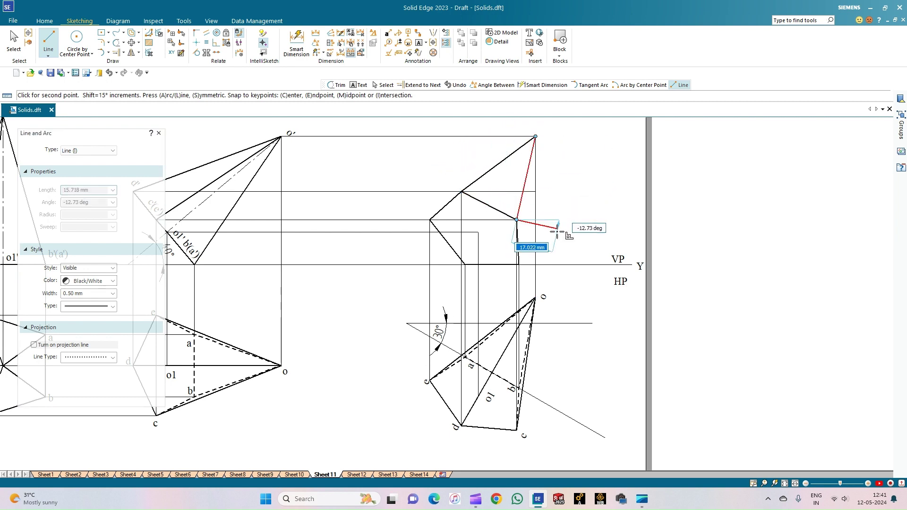
{"action": "left_click", "coordinate": [518, 265]}
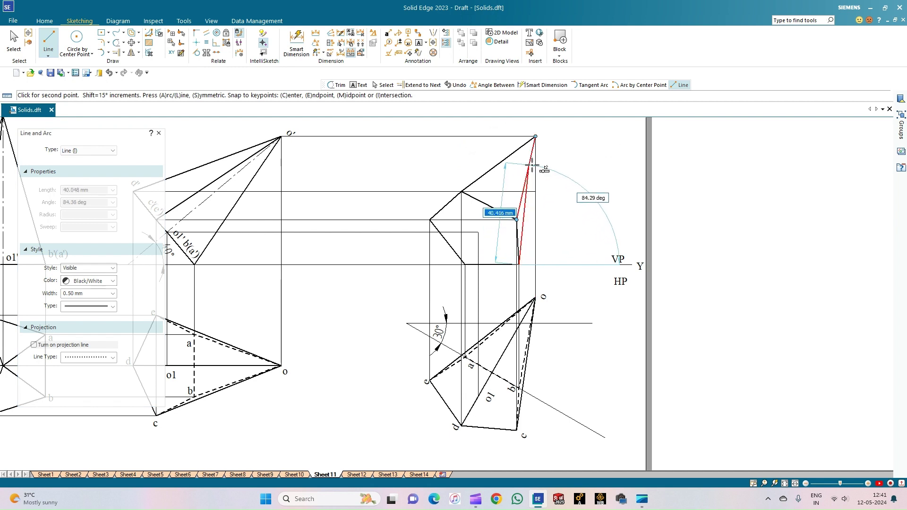
{"action": "left_click", "coordinate": [535, 137]}
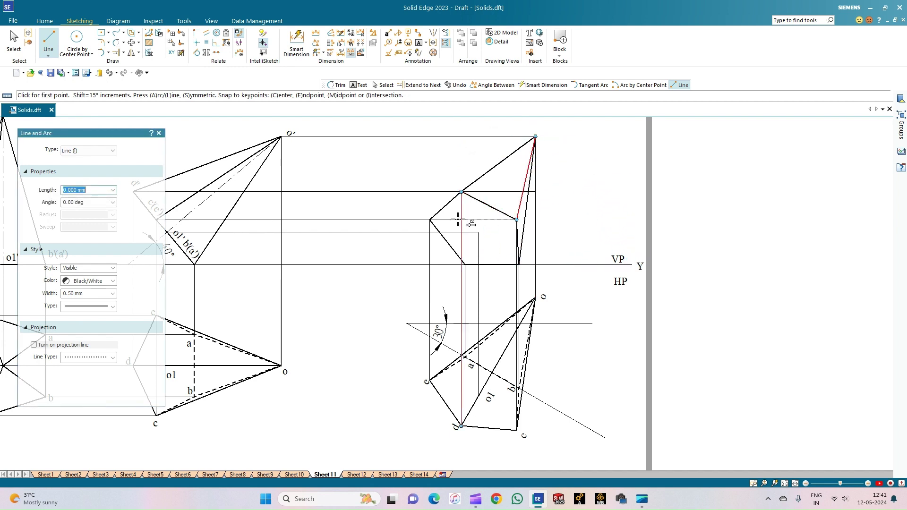
{"action": "left_click", "coordinate": [430, 220]}
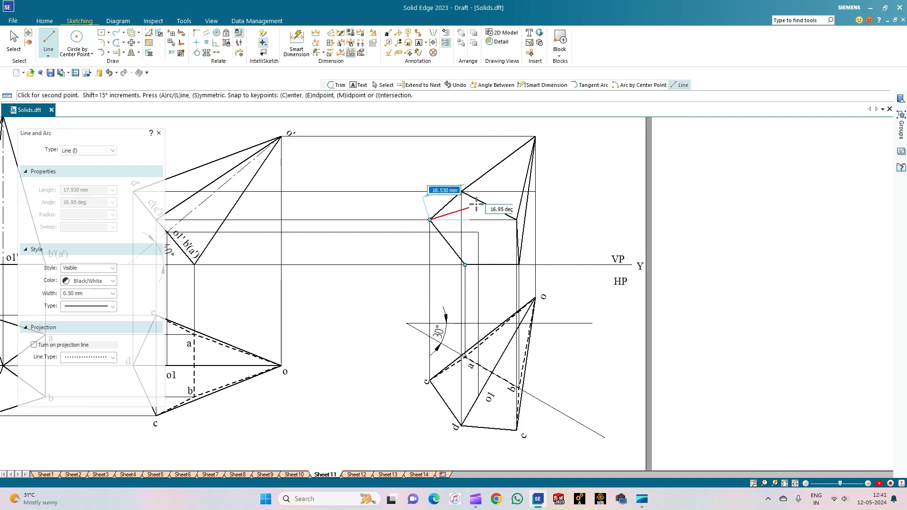
{"action": "left_click", "coordinate": [535, 137]}
{"action": "left_click", "coordinate": [465, 265]}
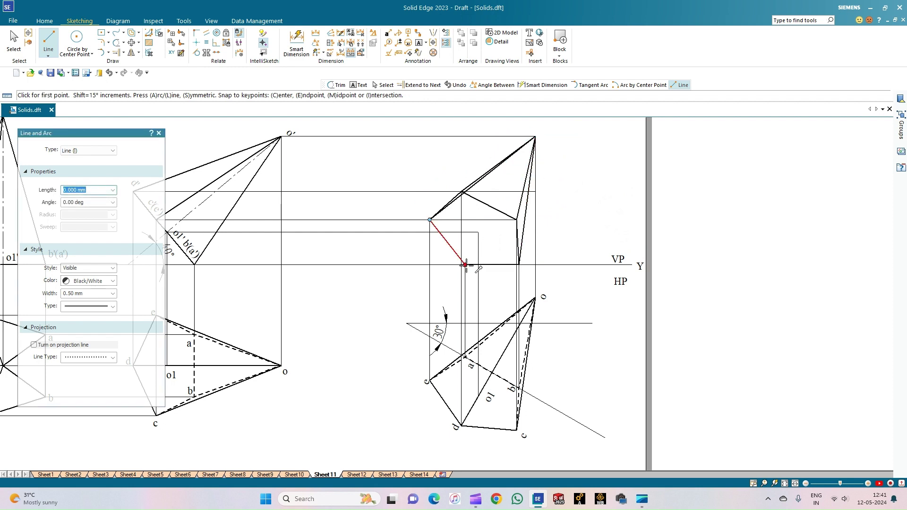
{"action": "left_click", "coordinate": [535, 137]}
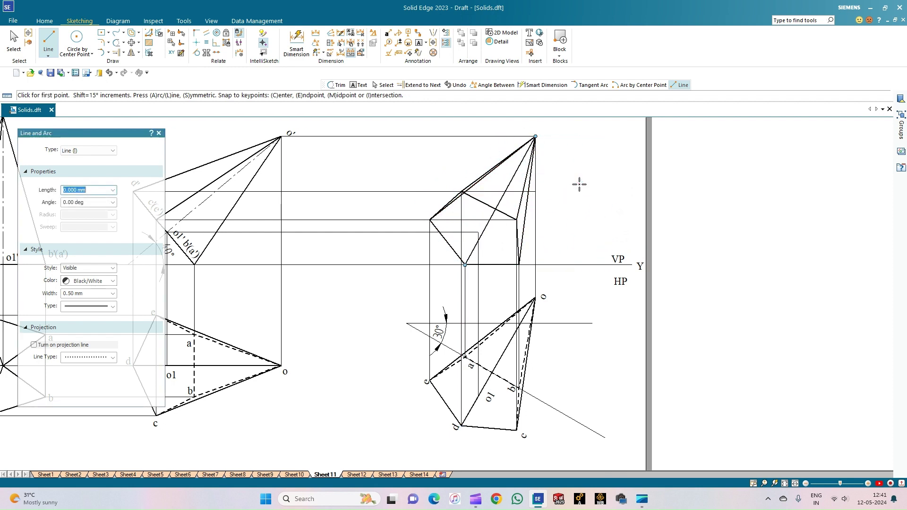
{"action": "left_click", "coordinate": [517, 220]}
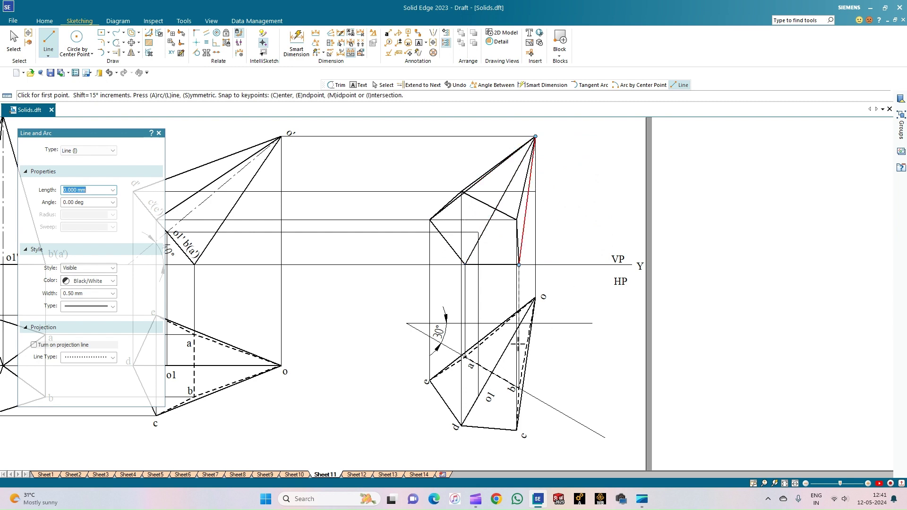
{"action": "left_click", "coordinate": [517, 430]}
{"action": "scroll", "coordinate": [540, 375], "scroll_direction": "up", "scroll_amount": 1}
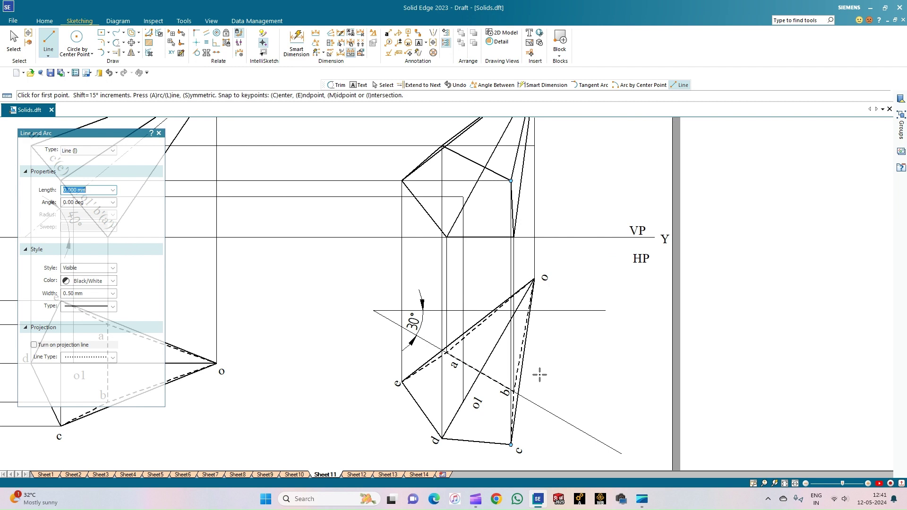
{"action": "scroll", "coordinate": [540, 375], "scroll_direction": "down", "scroll_amount": 1}
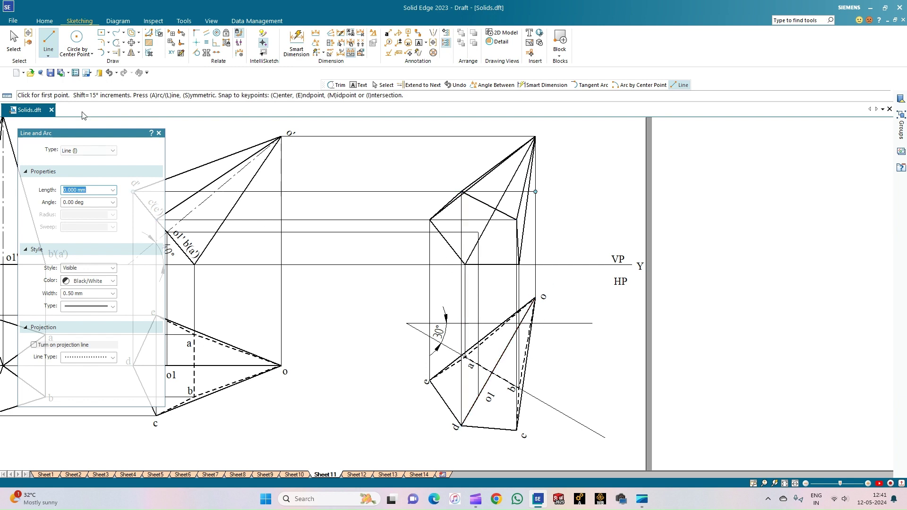
- Change the slant edge from a' to o' in the final front view to a dashed line type
{"action": "left_click", "coordinate": [14, 40]}
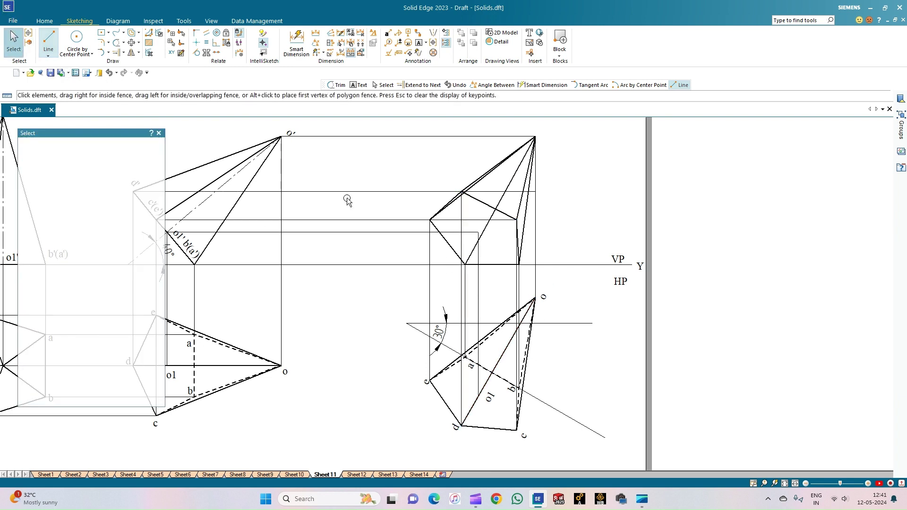
{"action": "left_click", "coordinate": [493, 218]}
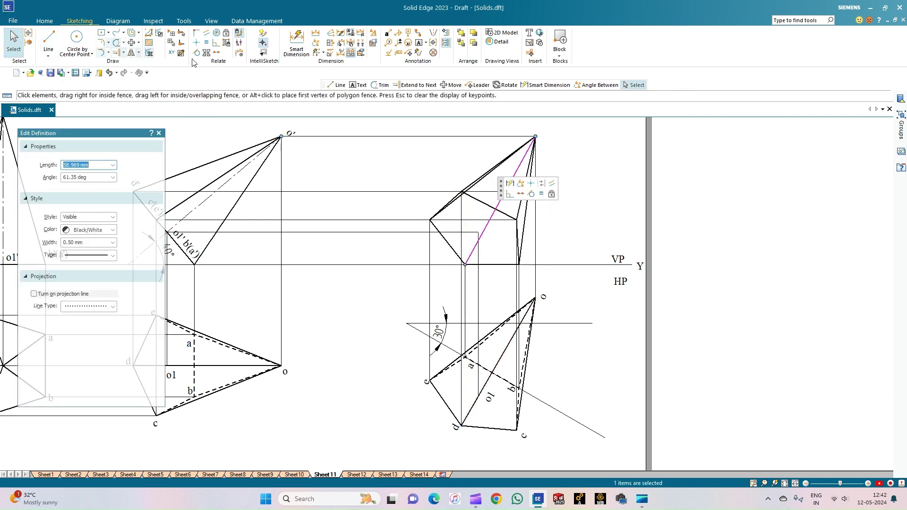
{"action": "left_click", "coordinate": [113, 255]}
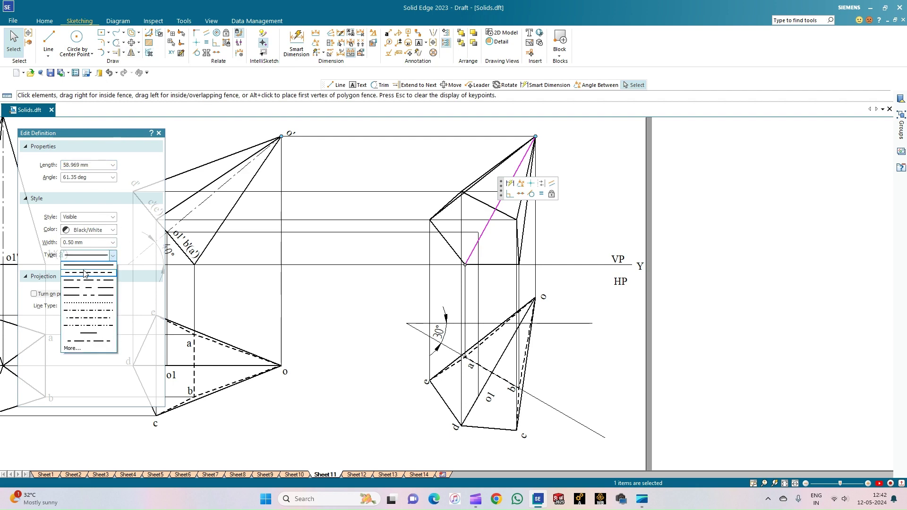
{"action": "left_click", "coordinate": [84, 273]}
{"action": "left_click", "coordinate": [403, 165]}
- Change the slant edge from e' to o' in the final front view to a dashed line type
{"action": "scroll", "coordinate": [461, 216], "scroll_direction": "up", "scroll_amount": 1}
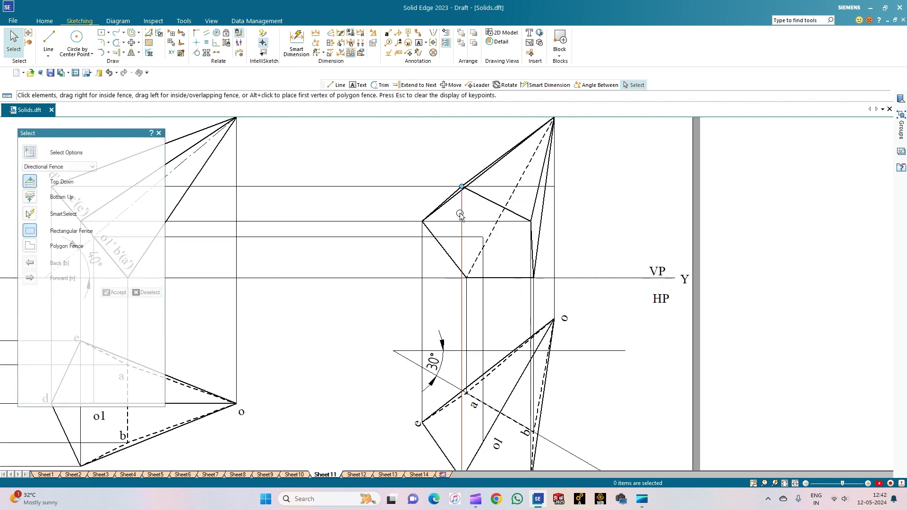
{"action": "scroll", "coordinate": [461, 216], "scroll_direction": "up", "scroll_amount": 1}
{"action": "left_click", "coordinate": [440, 197]}
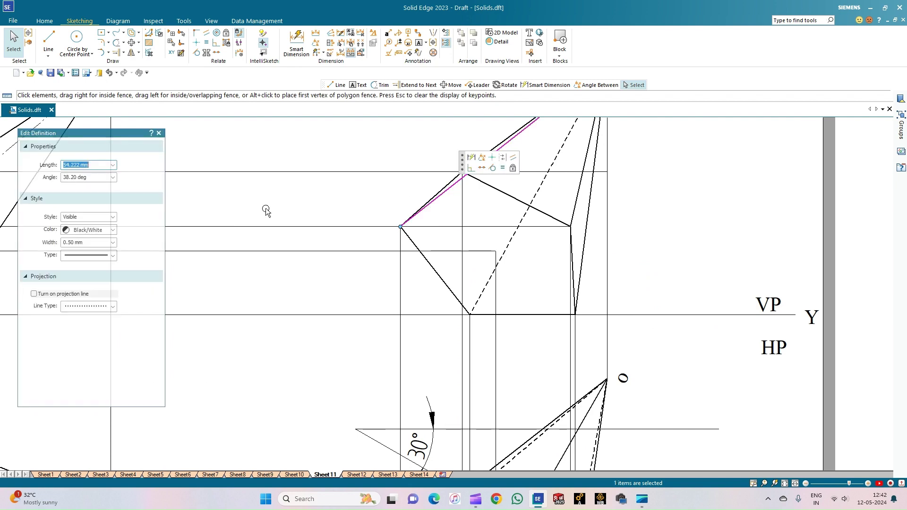
{"action": "left_click", "coordinate": [113, 255]}
{"action": "left_click", "coordinate": [84, 273]}
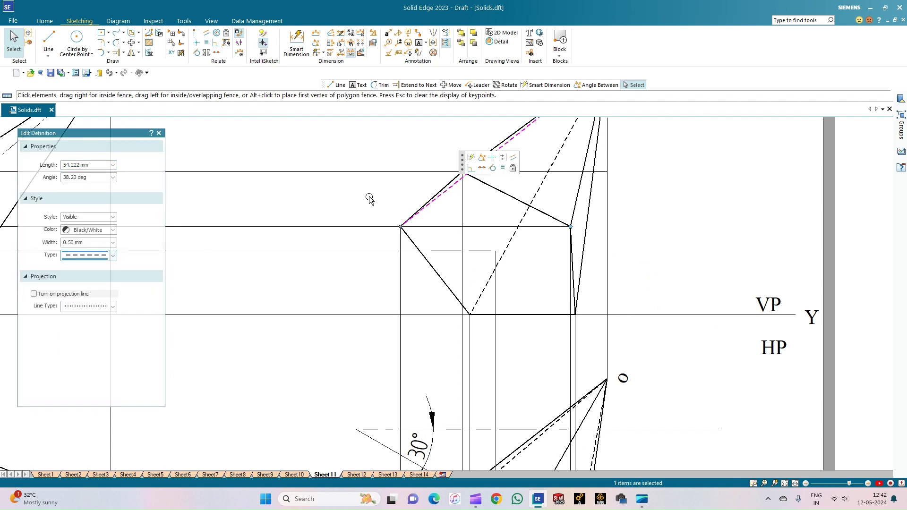
{"action": "left_click", "coordinate": [369, 200]}
- Add text labels o' at the apex and a' at the front-left base corner on XY in the final front view
{"action": "scroll", "coordinate": [369, 201], "scroll_direction": "down", "scroll_amount": 3}
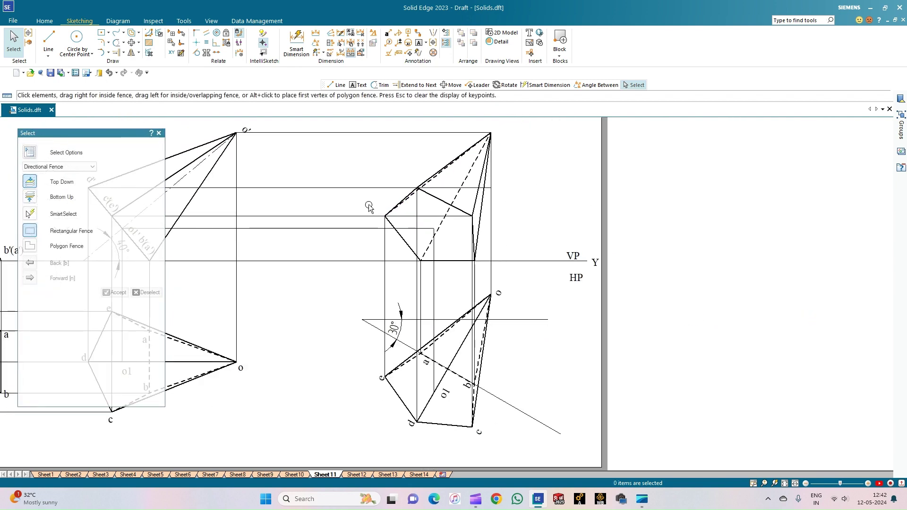
{"action": "left_click", "coordinate": [419, 45]}
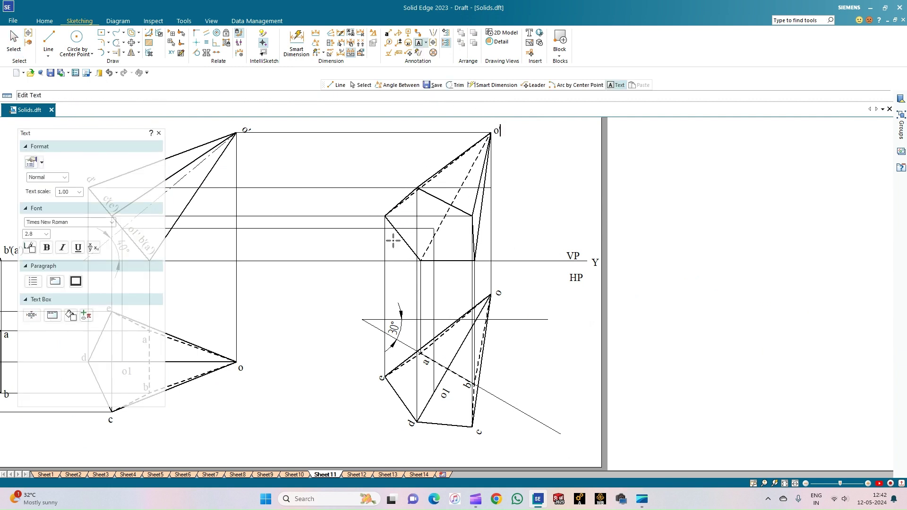
{"action": "type", "text": "o'"}
{"action": "left_click", "coordinate": [401, 256]}
{"action": "type", "text": "a'"}
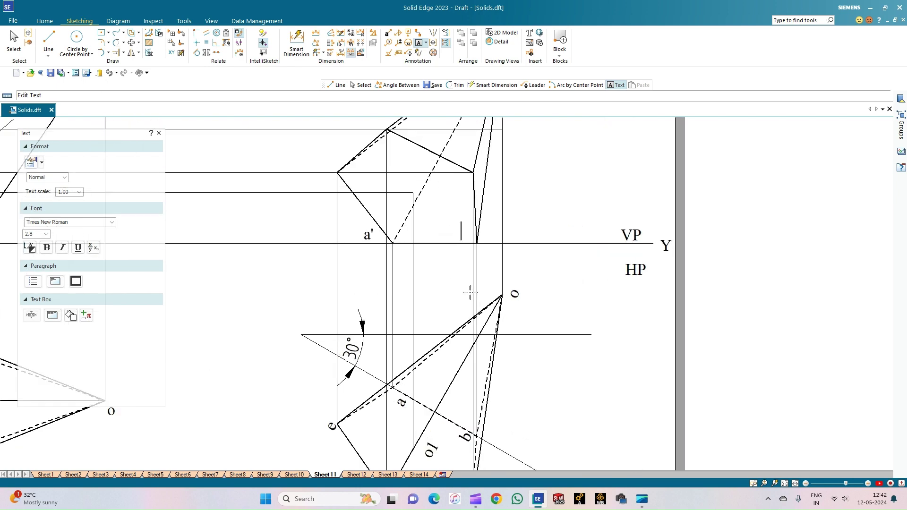
- Add text labels b', c', d' and e' at the remaining base corners of the final front view
{"action": "scroll", "coordinate": [468, 288], "scroll_direction": "up", "scroll_amount": 5}
{"action": "scroll", "coordinate": [470, 293], "scroll_direction": "down", "scroll_amount": 1}
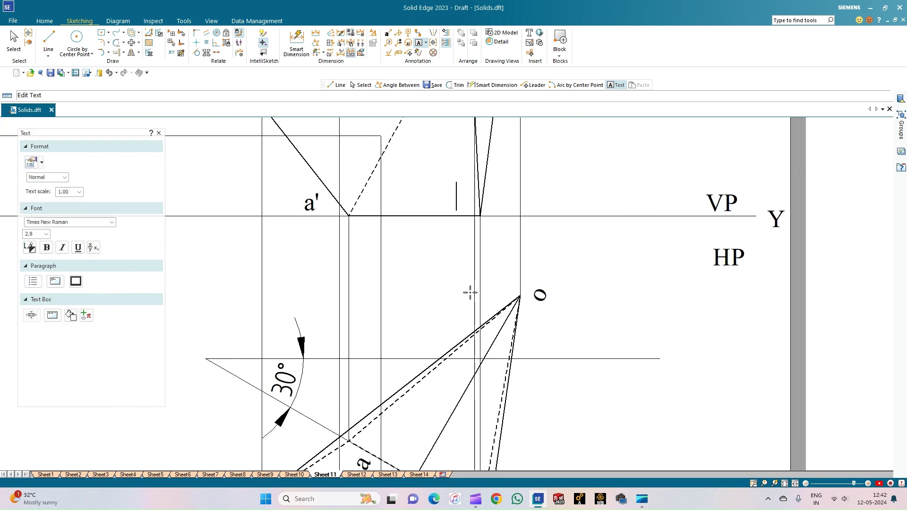
{"action": "scroll", "coordinate": [470, 293], "scroll_direction": "down", "scroll_amount": 1}
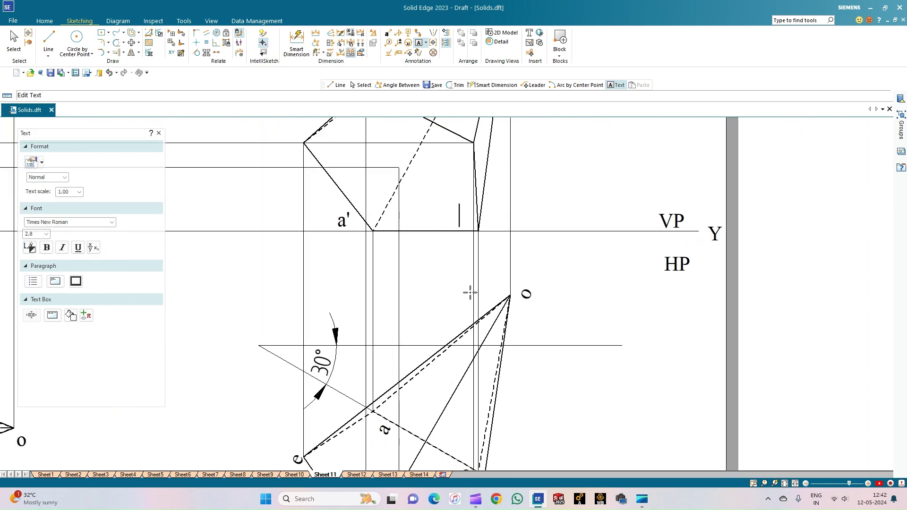
{"action": "scroll", "coordinate": [470, 293], "scroll_direction": "down", "scroll_amount": 2}
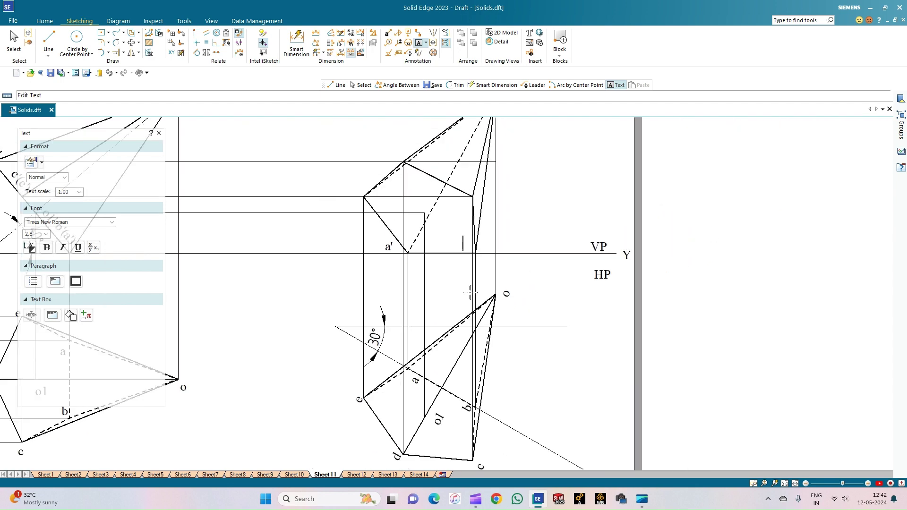
{"action": "scroll", "coordinate": [470, 293], "scroll_direction": "up", "scroll_amount": 1}
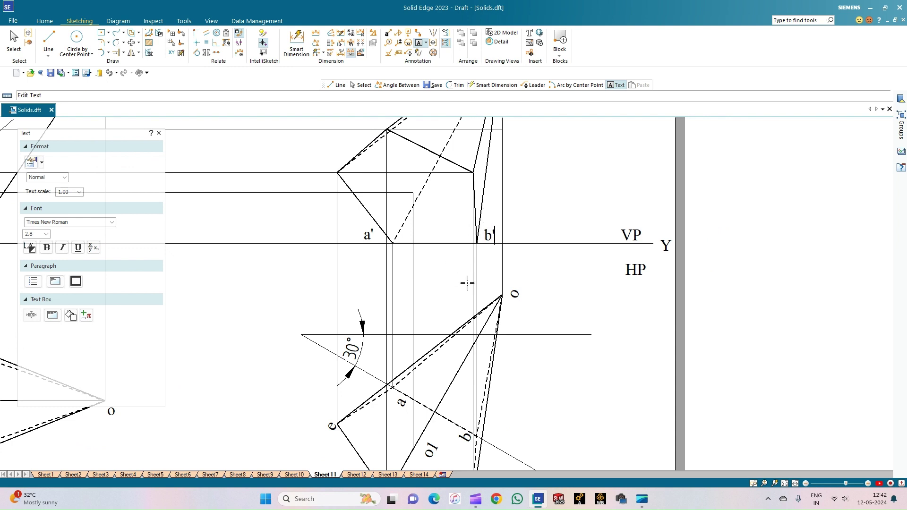
{"action": "scroll", "coordinate": [468, 290], "scroll_direction": "up", "scroll_amount": 1}
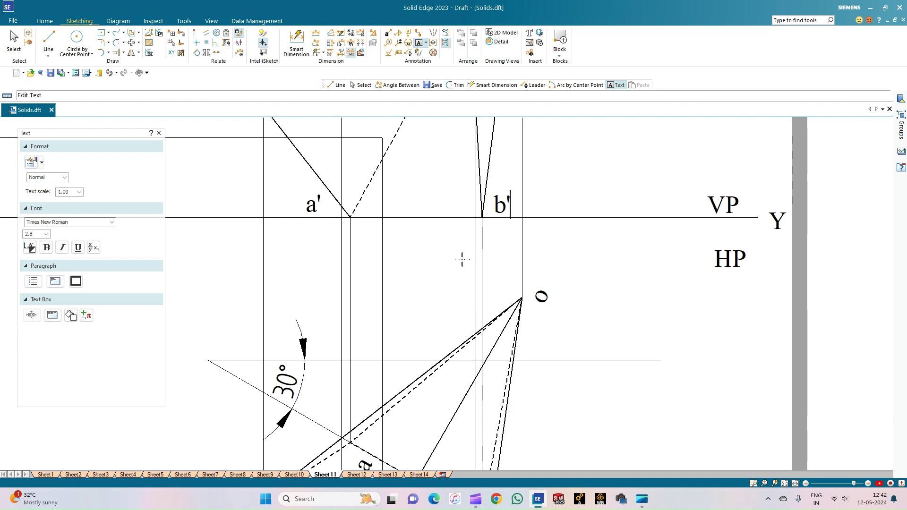
{"action": "scroll", "coordinate": [462, 259], "scroll_direction": "down", "scroll_amount": 2}
{"action": "scroll", "coordinate": [463, 259], "scroll_direction": "down", "scroll_amount": 1}
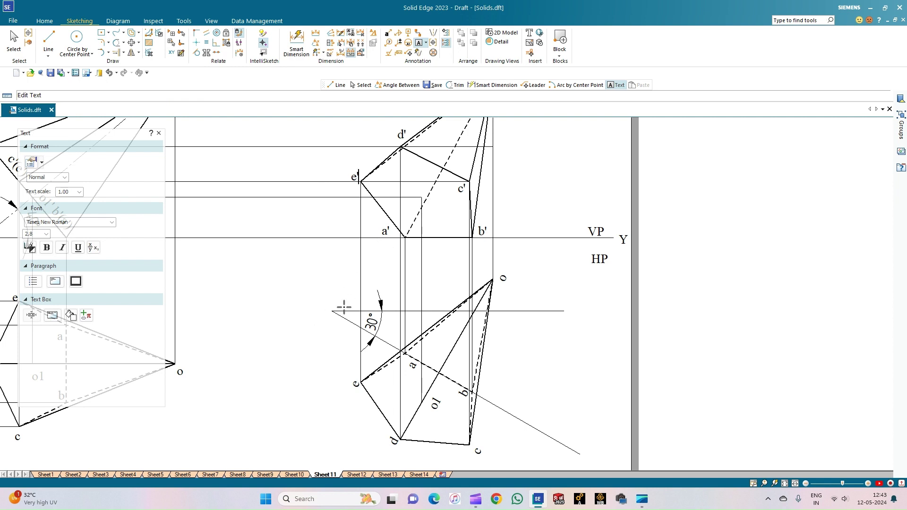
{"action": "scroll", "coordinate": [344, 307], "scroll_direction": "down", "scroll_amount": 1}
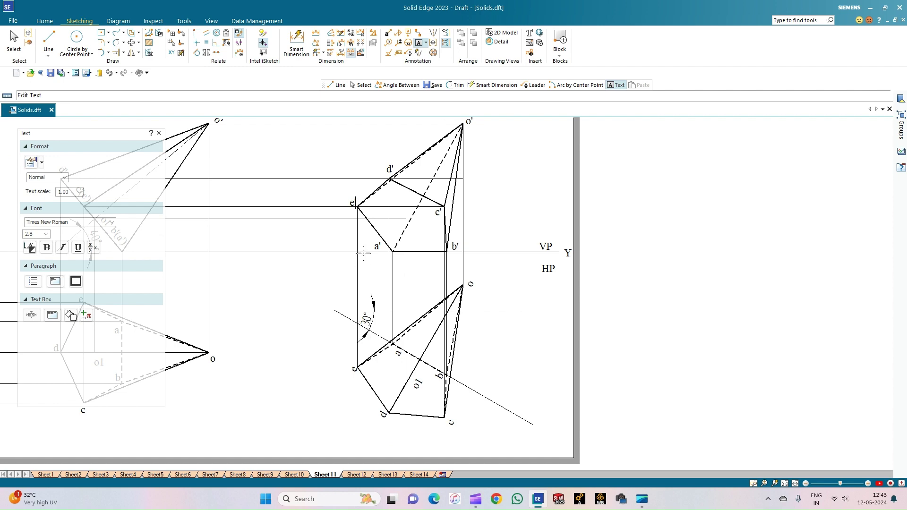
{"action": "scroll", "coordinate": [363, 150], "scroll_direction": "up", "scroll_amount": 2}
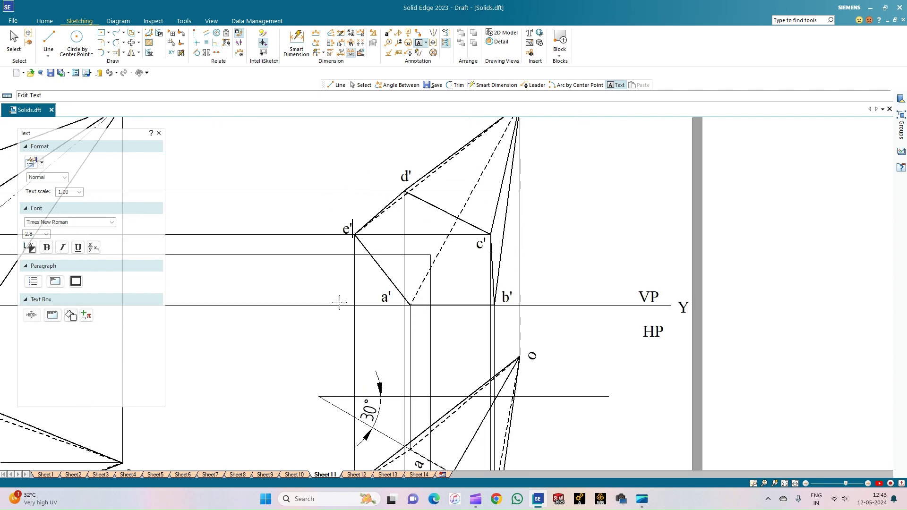
{"action": "scroll", "coordinate": [340, 302], "scroll_direction": "down", "scroll_amount": 2}
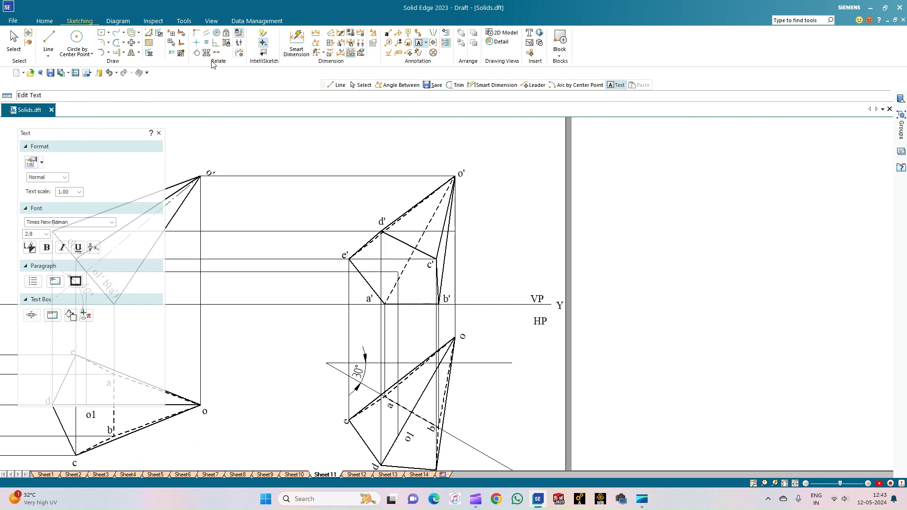
- Trim the horizontal projector beyond d', between corner d' and the vertical projector of the apex, in the final front view
{"action": "left_click", "coordinate": [117, 43]}
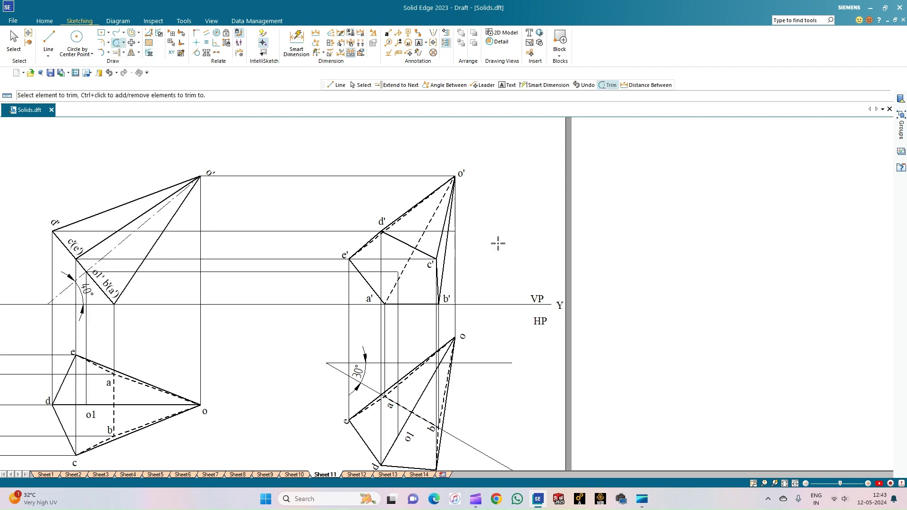
{"action": "scroll", "coordinate": [475, 239], "scroll_direction": "up", "scroll_amount": 2}
{"action": "left_click", "coordinate": [423, 240]}
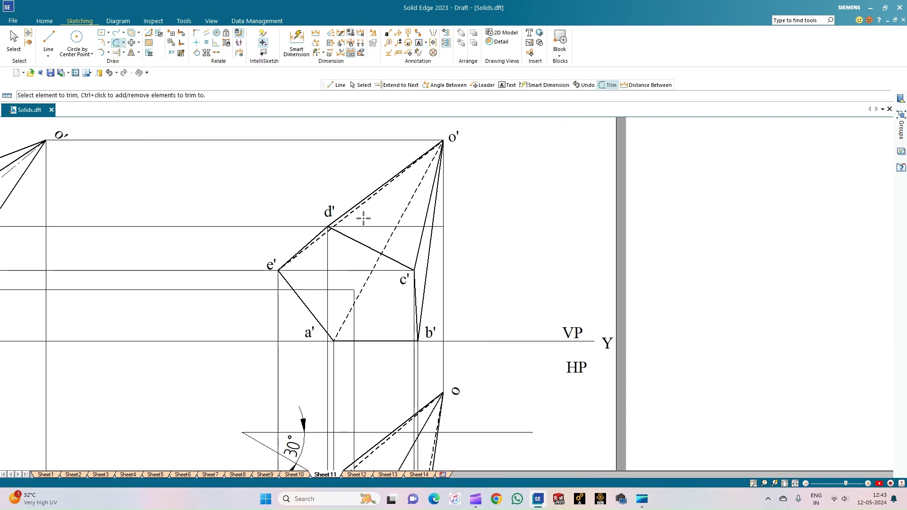
{"action": "scroll", "coordinate": [363, 218], "scroll_direction": "down", "scroll_amount": 2}
{"action": "scroll", "coordinate": [402, 225], "scroll_direction": "up", "scroll_amount": 2}
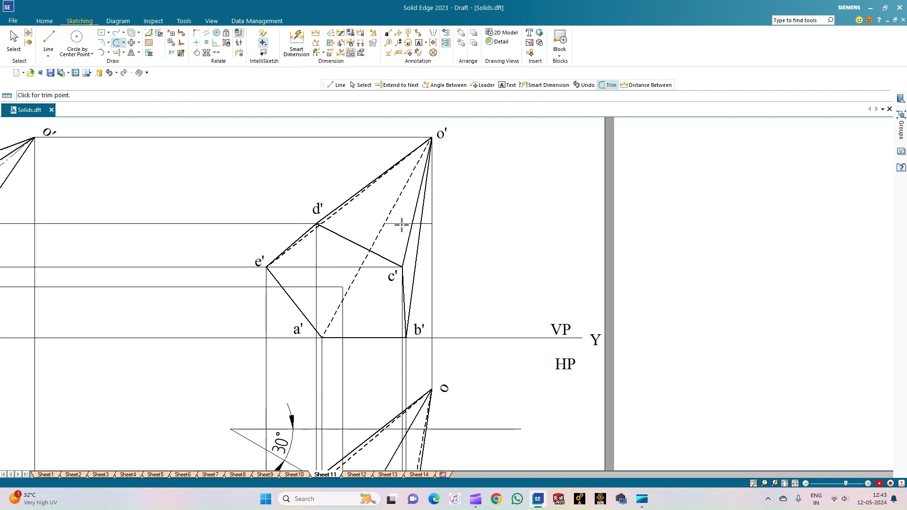
{"action": "scroll", "coordinate": [418, 233], "scroll_direction": "up", "scroll_amount": 3}
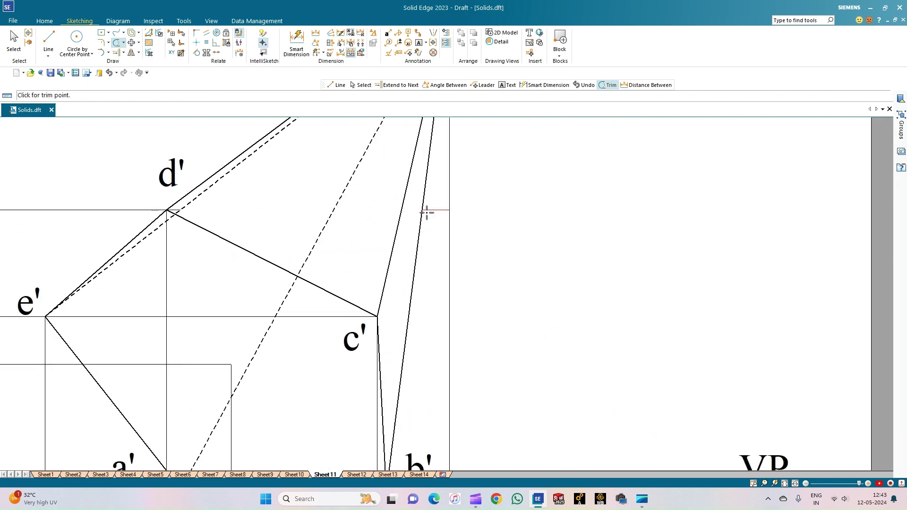
{"action": "scroll", "coordinate": [342, 253], "scroll_direction": "down", "scroll_amount": 2}
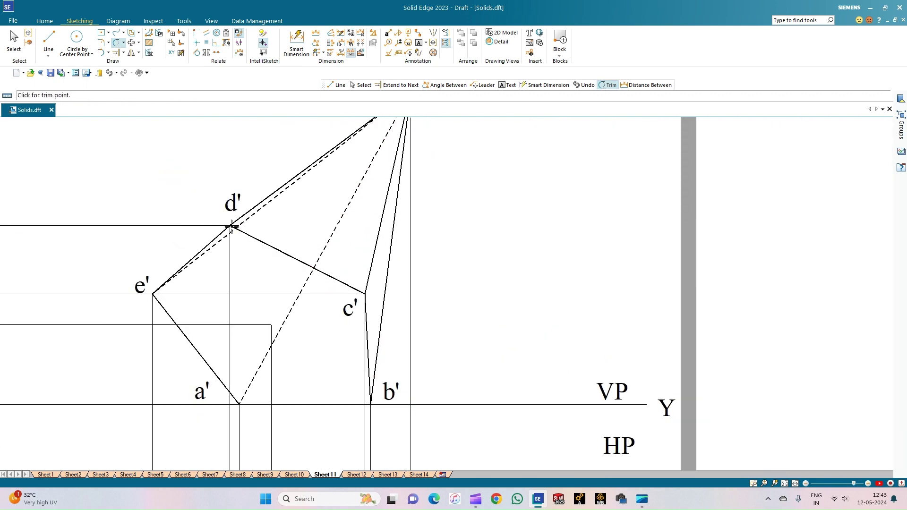
{"action": "scroll", "coordinate": [231, 227], "scroll_direction": "up", "scroll_amount": 3}
{"action": "scroll", "coordinate": [265, 276], "scroll_direction": "down", "scroll_amount": 2}
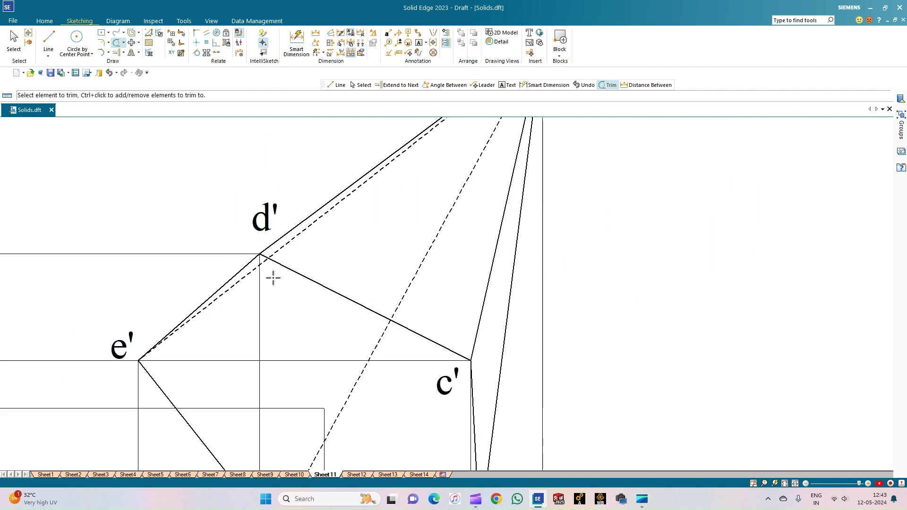
{"action": "scroll", "coordinate": [273, 278], "scroll_direction": "down", "scroll_amount": 3}
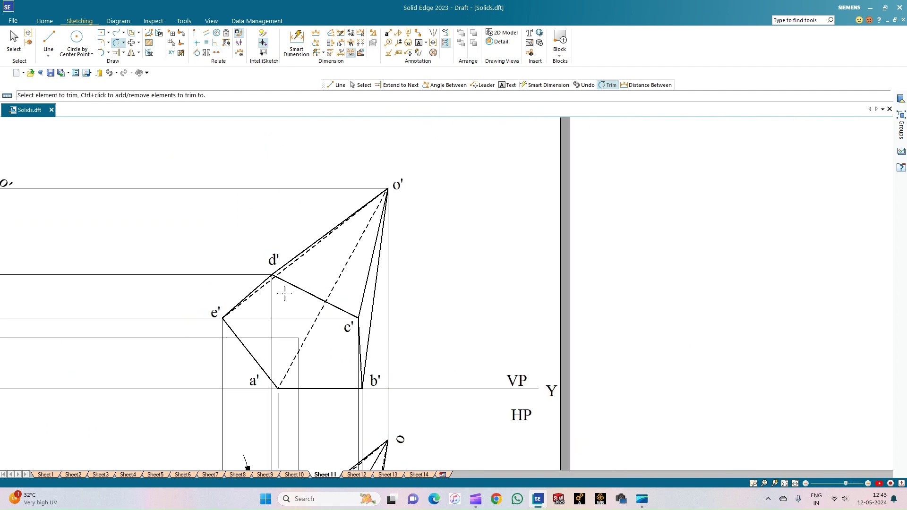
- Draw the axis from the base centre to o' in the final front view as a 0.13 mm wide dash-dot line
{"action": "left_click", "coordinate": [49, 37]}
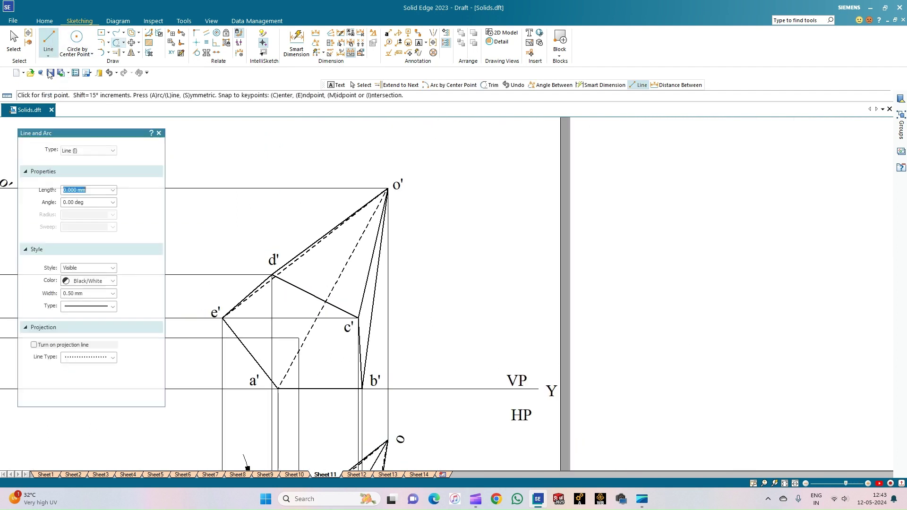
{"action": "left_click", "coordinate": [115, 296]}
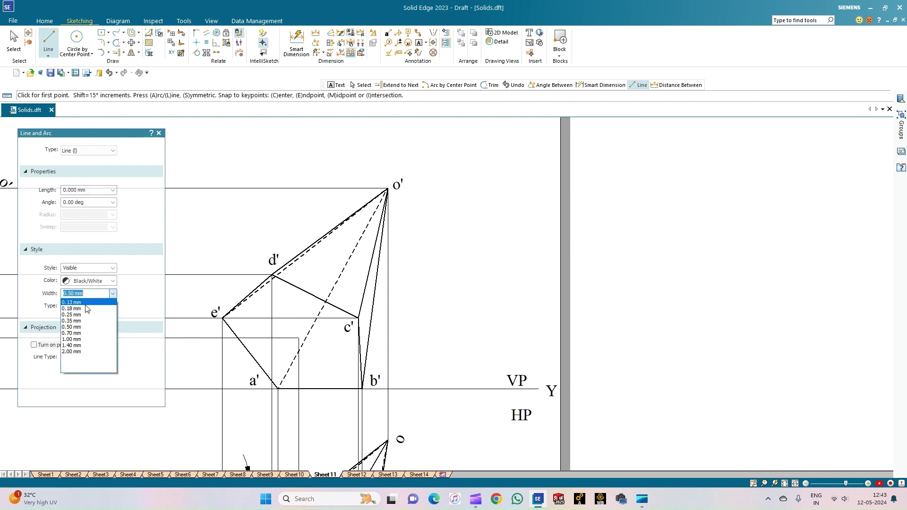
{"action": "left_click", "coordinate": [102, 317]}
{"action": "left_click", "coordinate": [116, 307]}
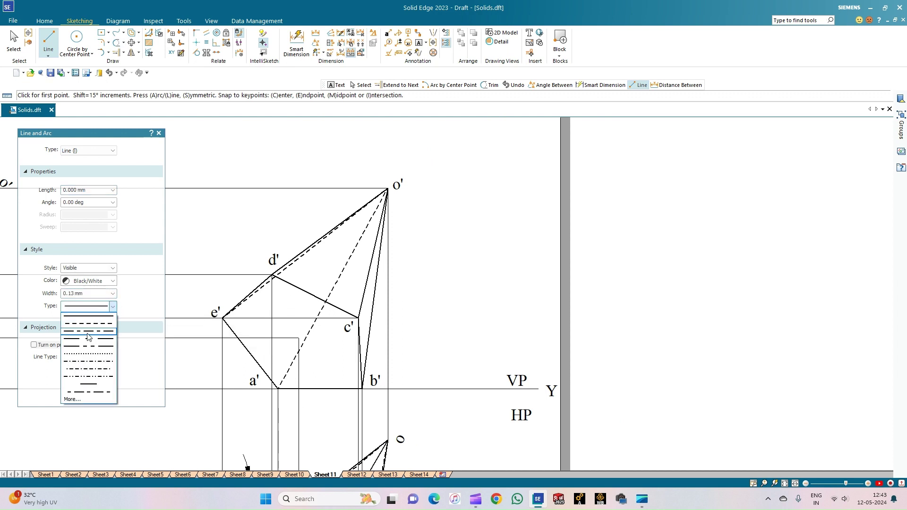
{"action": "left_click", "coordinate": [90, 337]}
{"action": "left_click", "coordinate": [298, 338]}
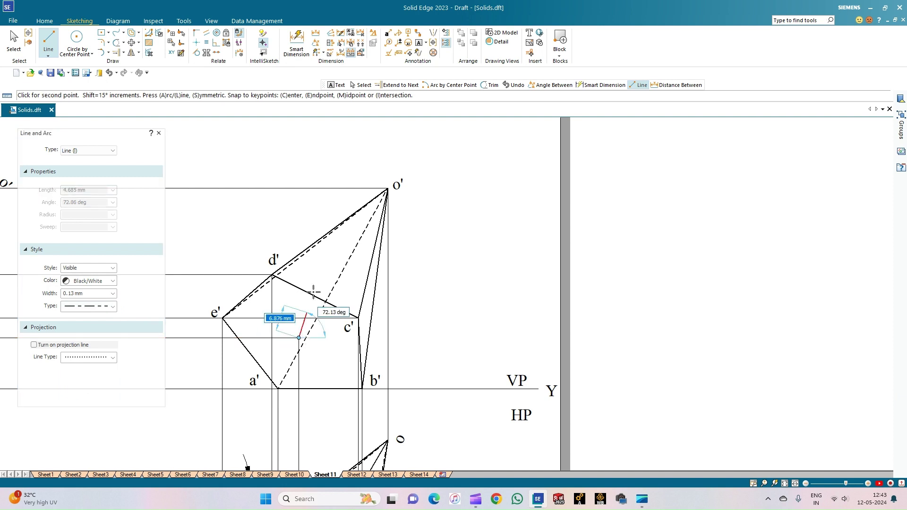
{"action": "left_click", "coordinate": [387, 188]}
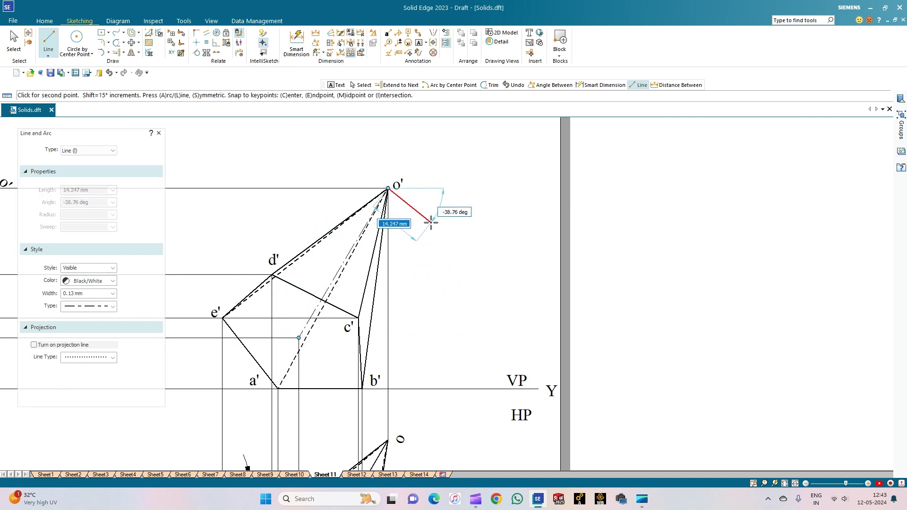
{"action": "right_click", "coordinate": [426, 222]}
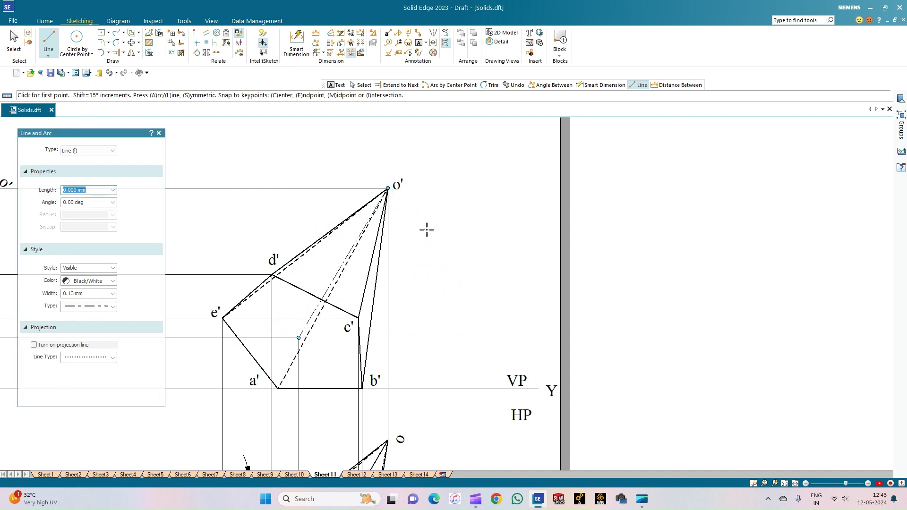
- Add the text label o1' and position it just above the horizontal projector beside the base centre in the final front view
{"action": "left_click", "coordinate": [418, 42]}
{"action": "left_click", "coordinate": [283, 338]}
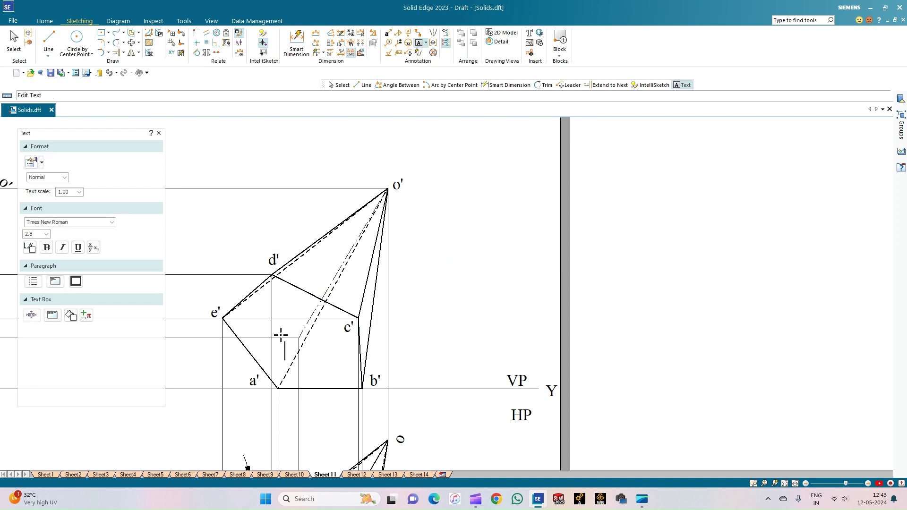
{"action": "type", "text": "o1'"}
{"action": "key", "text": "Escape"}
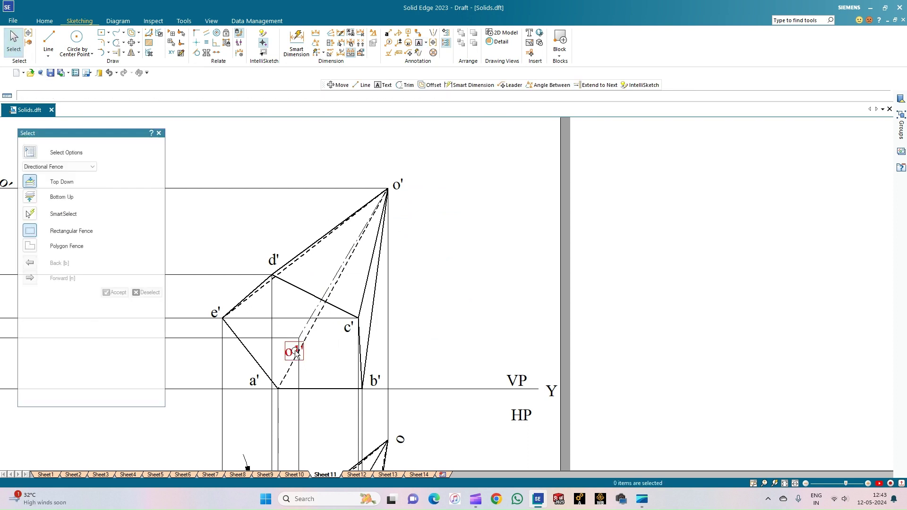
{"action": "left_click", "coordinate": [294, 349]}
{"action": "left_click_drag", "start_coordinate": [294, 349], "coordinate": [290, 331]}
{"action": "left_click", "coordinate": [316, 355]}
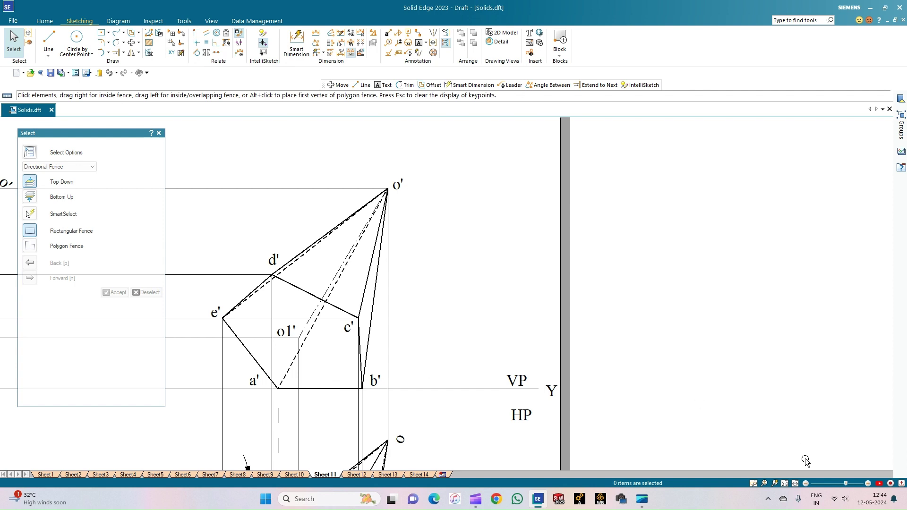
- Set the leader colour to black and place direction arrows on the projectors linking the views
{"action": "left_click", "coordinate": [789, 483]}
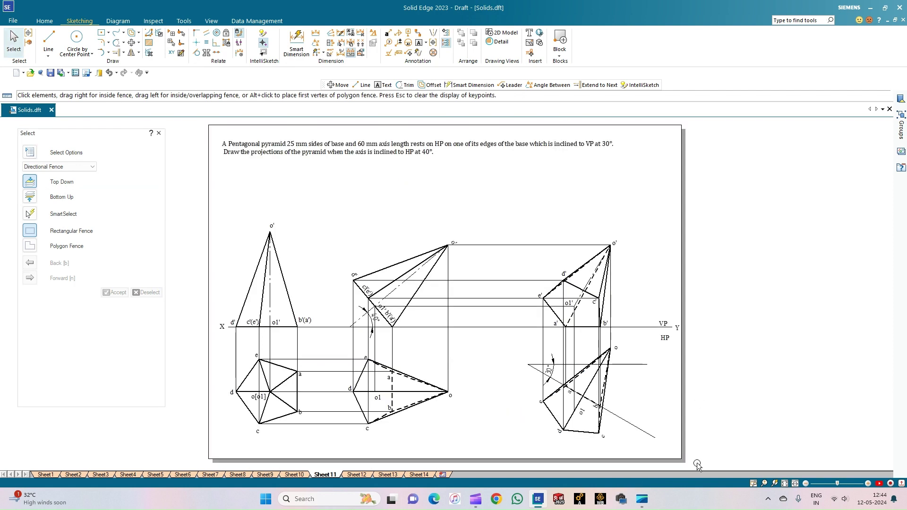
{"action": "scroll", "coordinate": [530, 436], "scroll_direction": "up", "scroll_amount": 6}
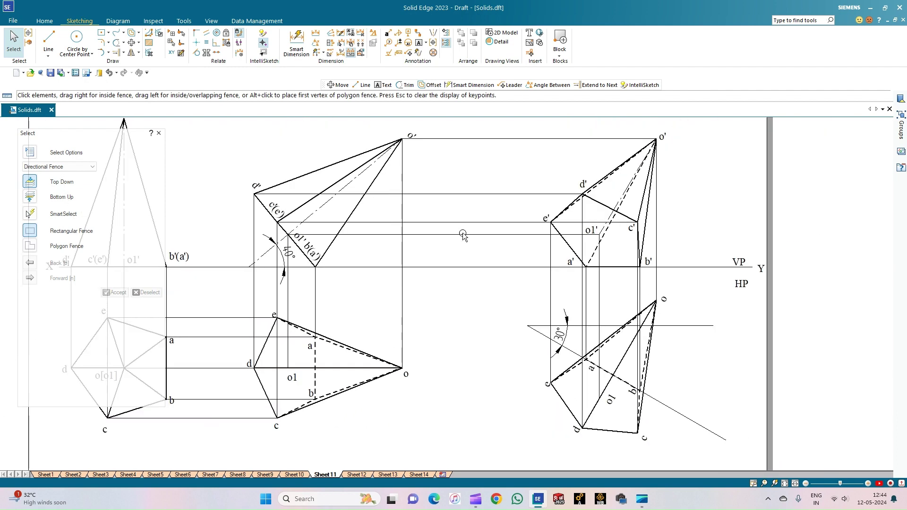
{"action": "left_click", "coordinate": [408, 52]}
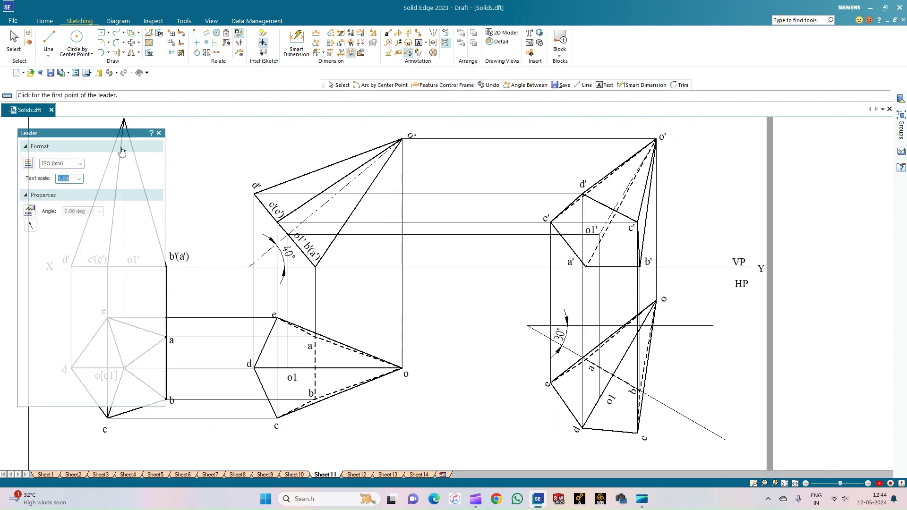
{"action": "left_click", "coordinate": [28, 211]}
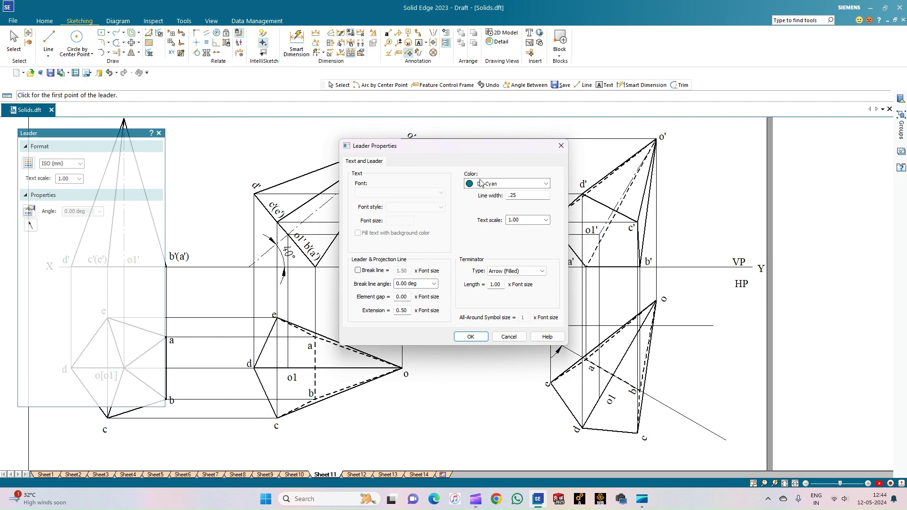
{"action": "left_click", "coordinate": [482, 184]}
{"action": "left_click", "coordinate": [481, 194]}
{"action": "left_click", "coordinate": [471, 339]}
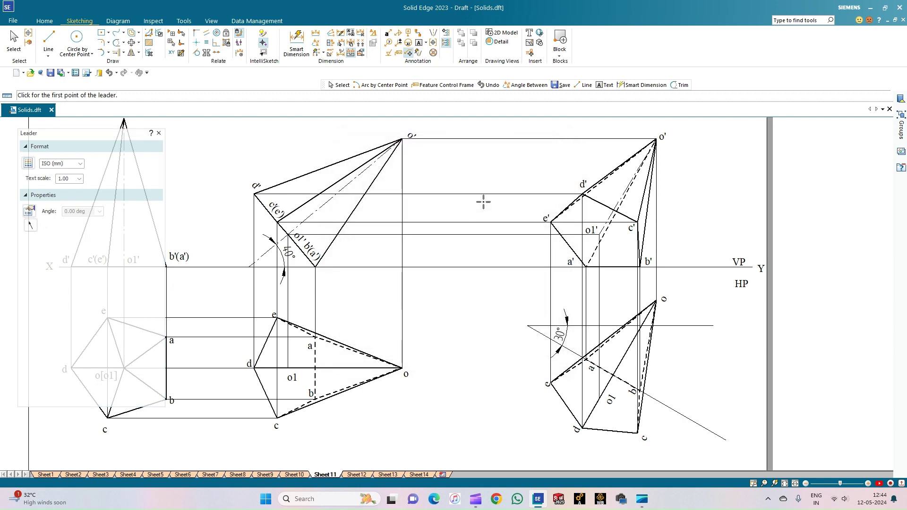
{"action": "left_click", "coordinate": [520, 139]}
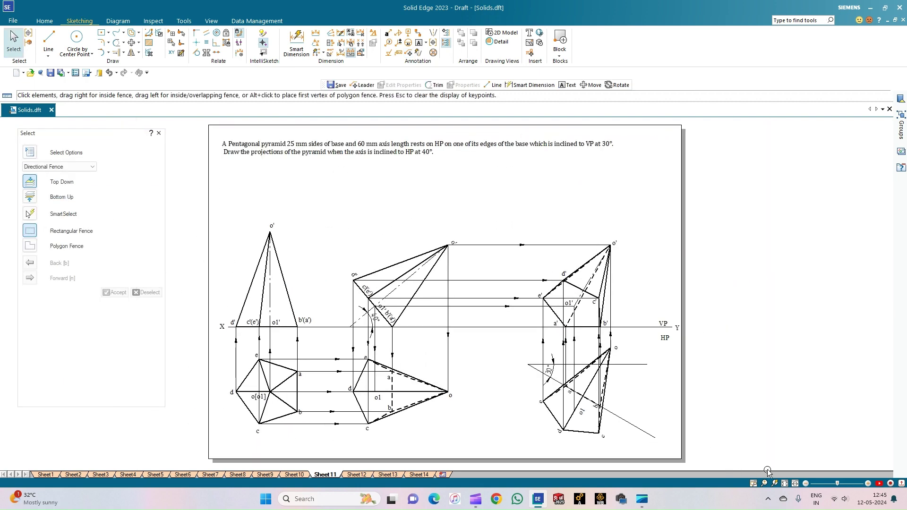
- Dimension base edge bc in the first top view and the vertical axis height in the first front view
{"action": "left_click", "coordinate": [754, 483]}
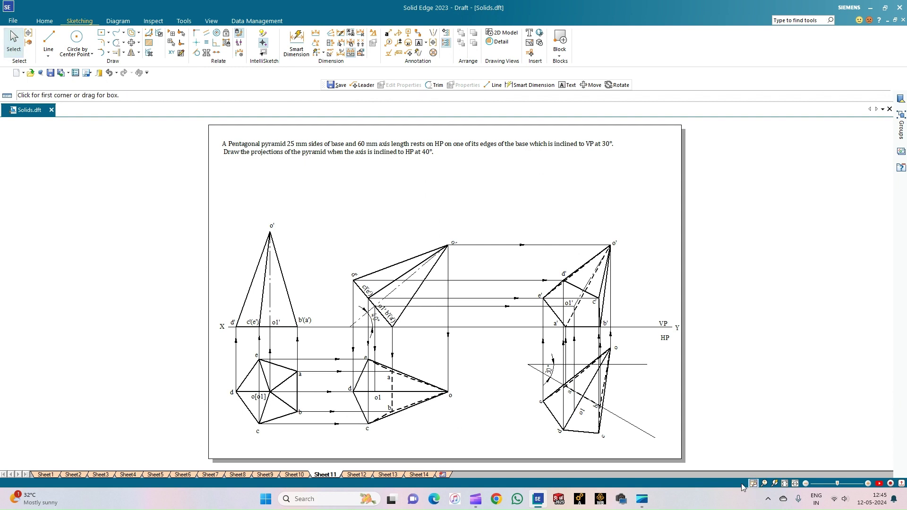
{"action": "left_click_drag", "start_coordinate": [217, 185], "coordinate": [620, 451]}
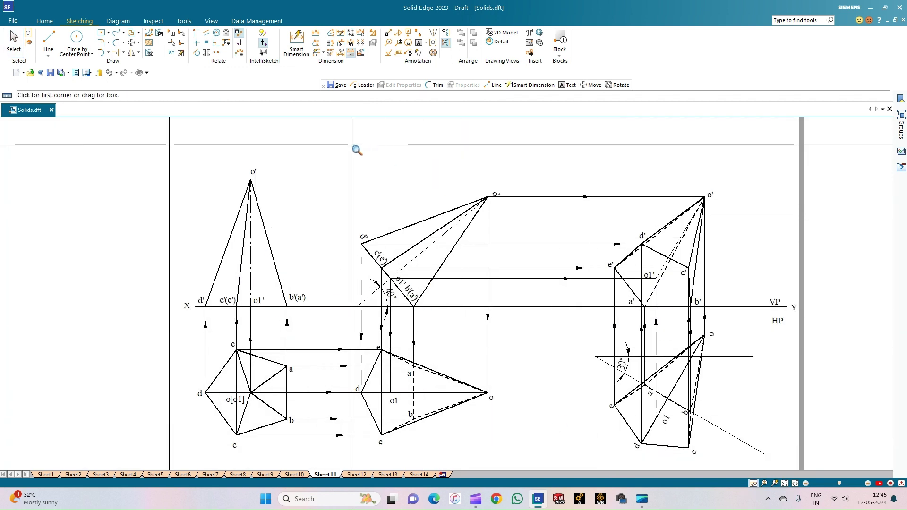
{"action": "key", "text": "Escape"}
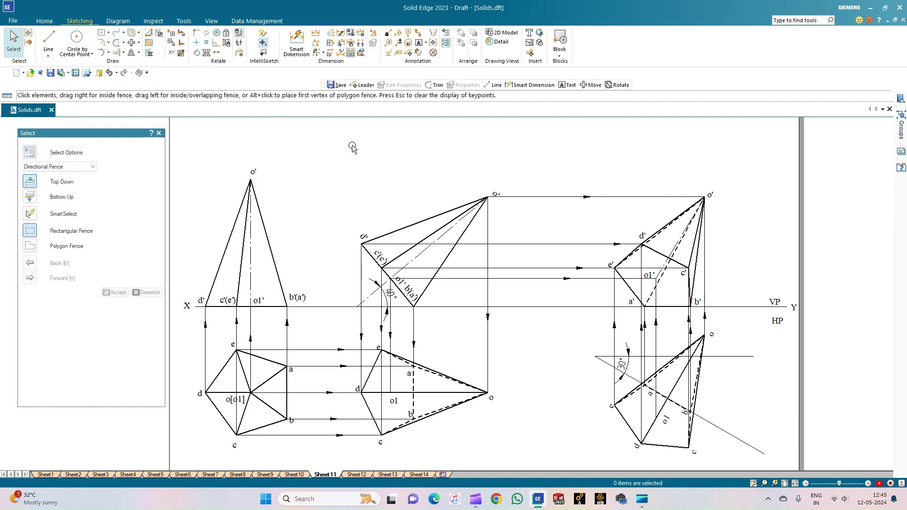
{"action": "left_click", "coordinate": [297, 42]}
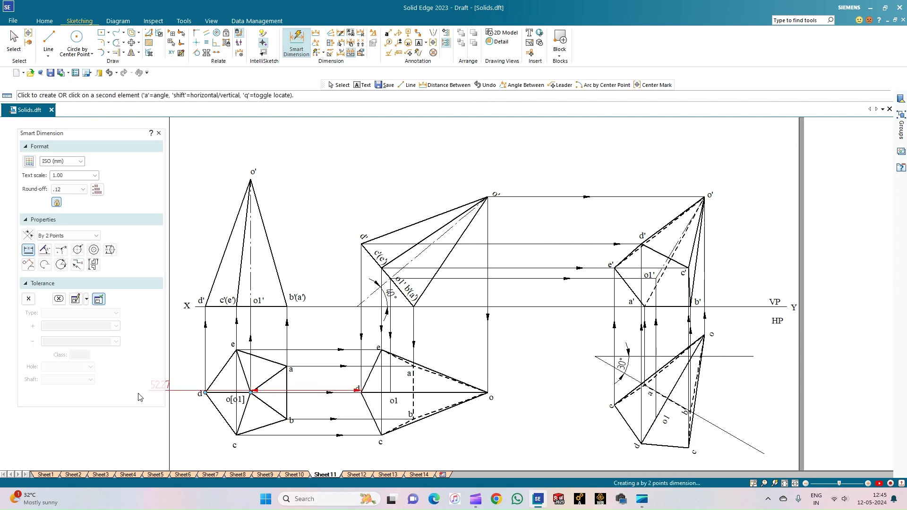
{"action": "left_click", "coordinate": [305, 40]}
{"action": "left_click", "coordinate": [287, 388]}
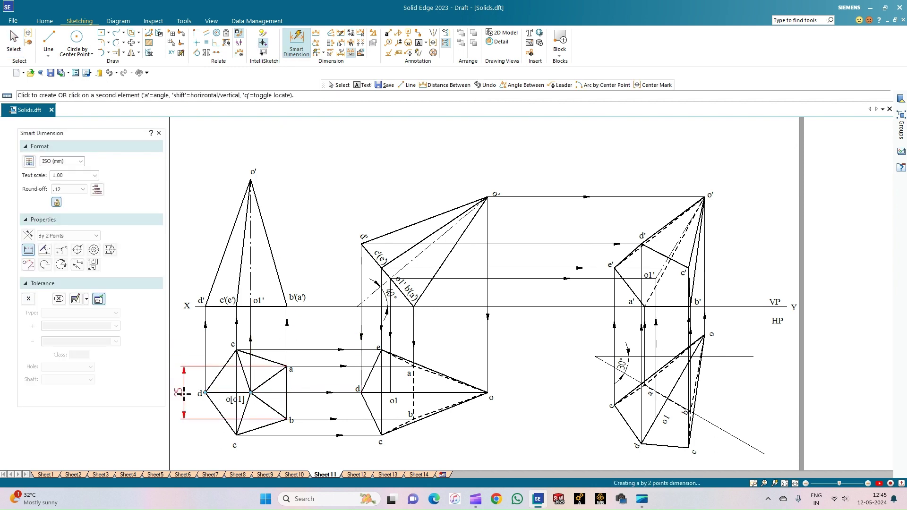
{"action": "key", "text": "Escape"}
{"action": "left_click", "coordinate": [258, 430]}
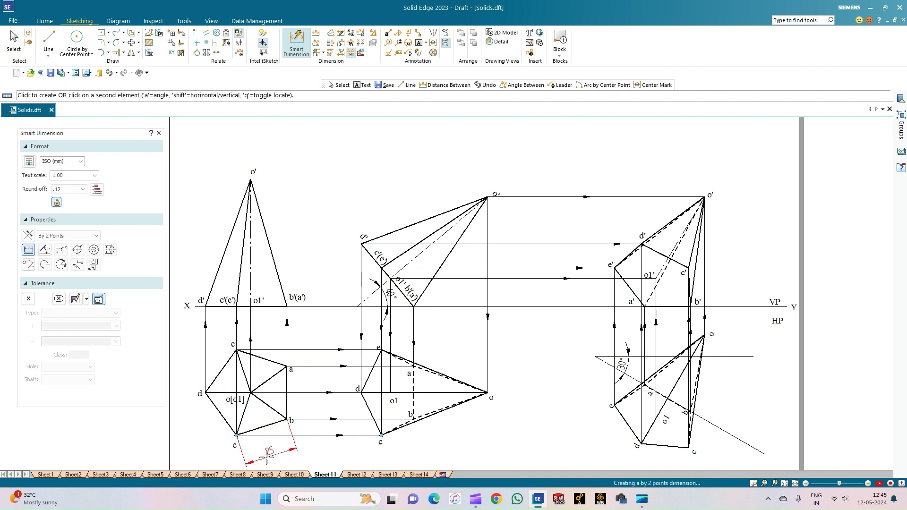
{"action": "left_click", "coordinate": [271, 452]}
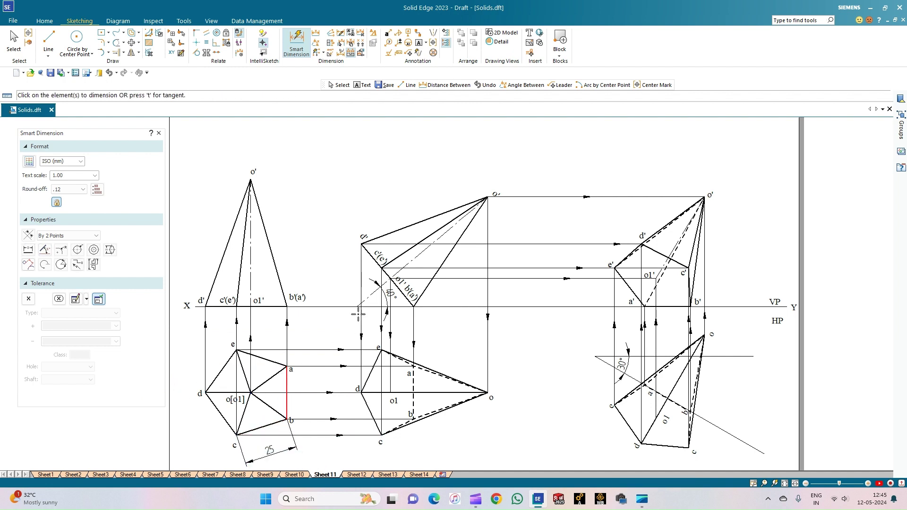
{"action": "left_click", "coordinate": [275, 246]}
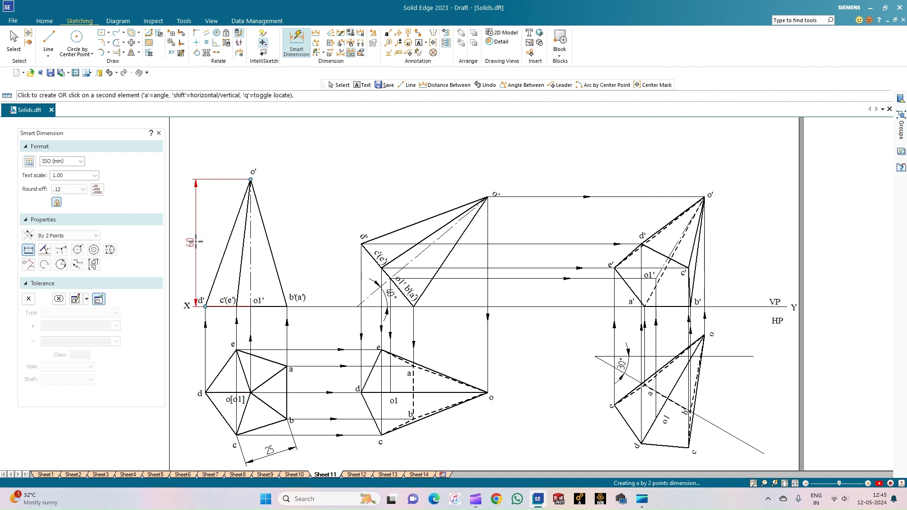
{"action": "left_click", "coordinate": [197, 241]}
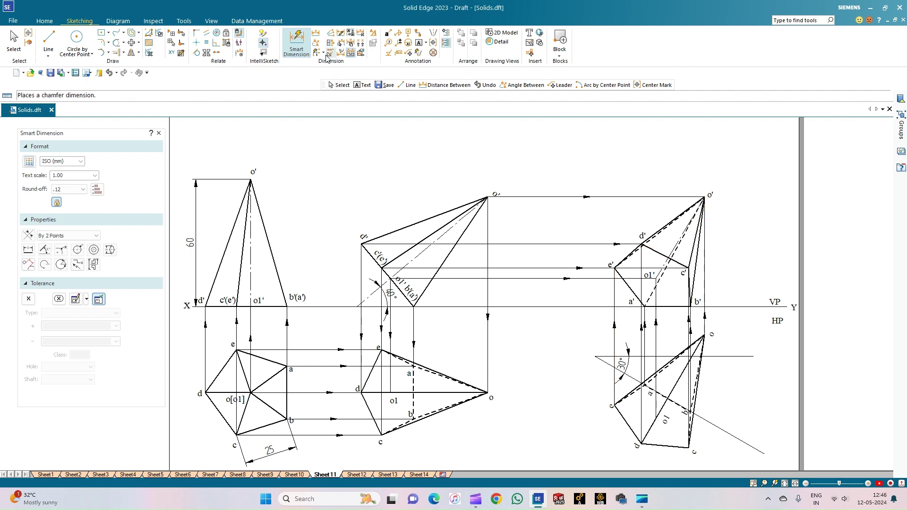
- Dimension the distance between o1' and apex o' along the axis in the final front view
{"action": "left_click", "coordinate": [315, 36]}
{"action": "scroll", "coordinate": [666, 293], "scroll_direction": "up", "scroll_amount": 2}
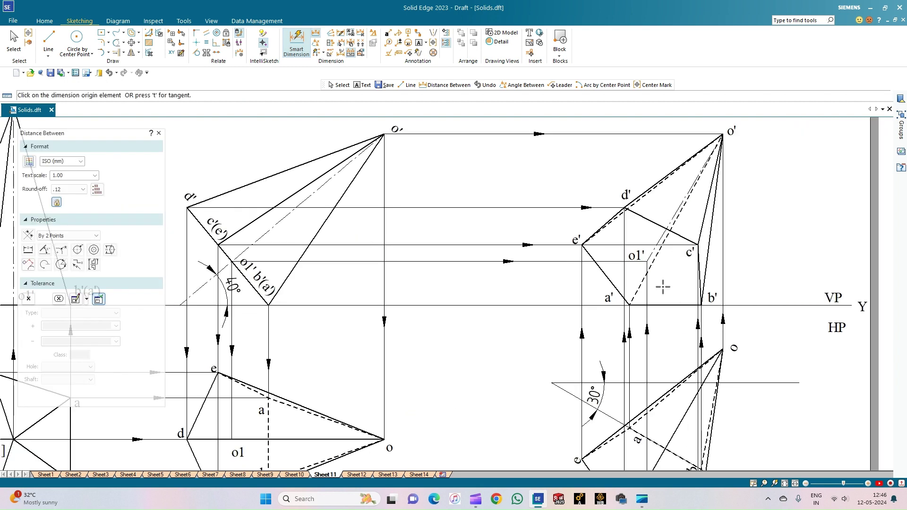
{"action": "left_click", "coordinate": [650, 260]}
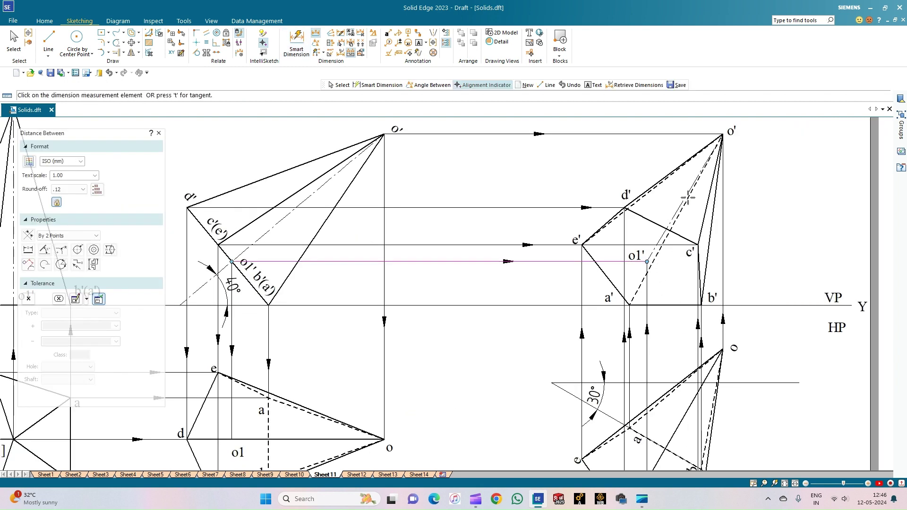
{"action": "left_click", "coordinate": [723, 134]}
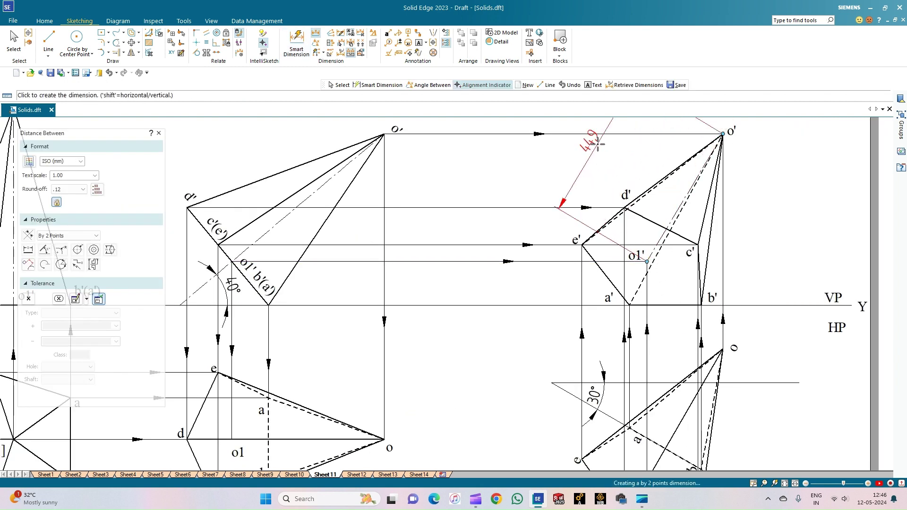